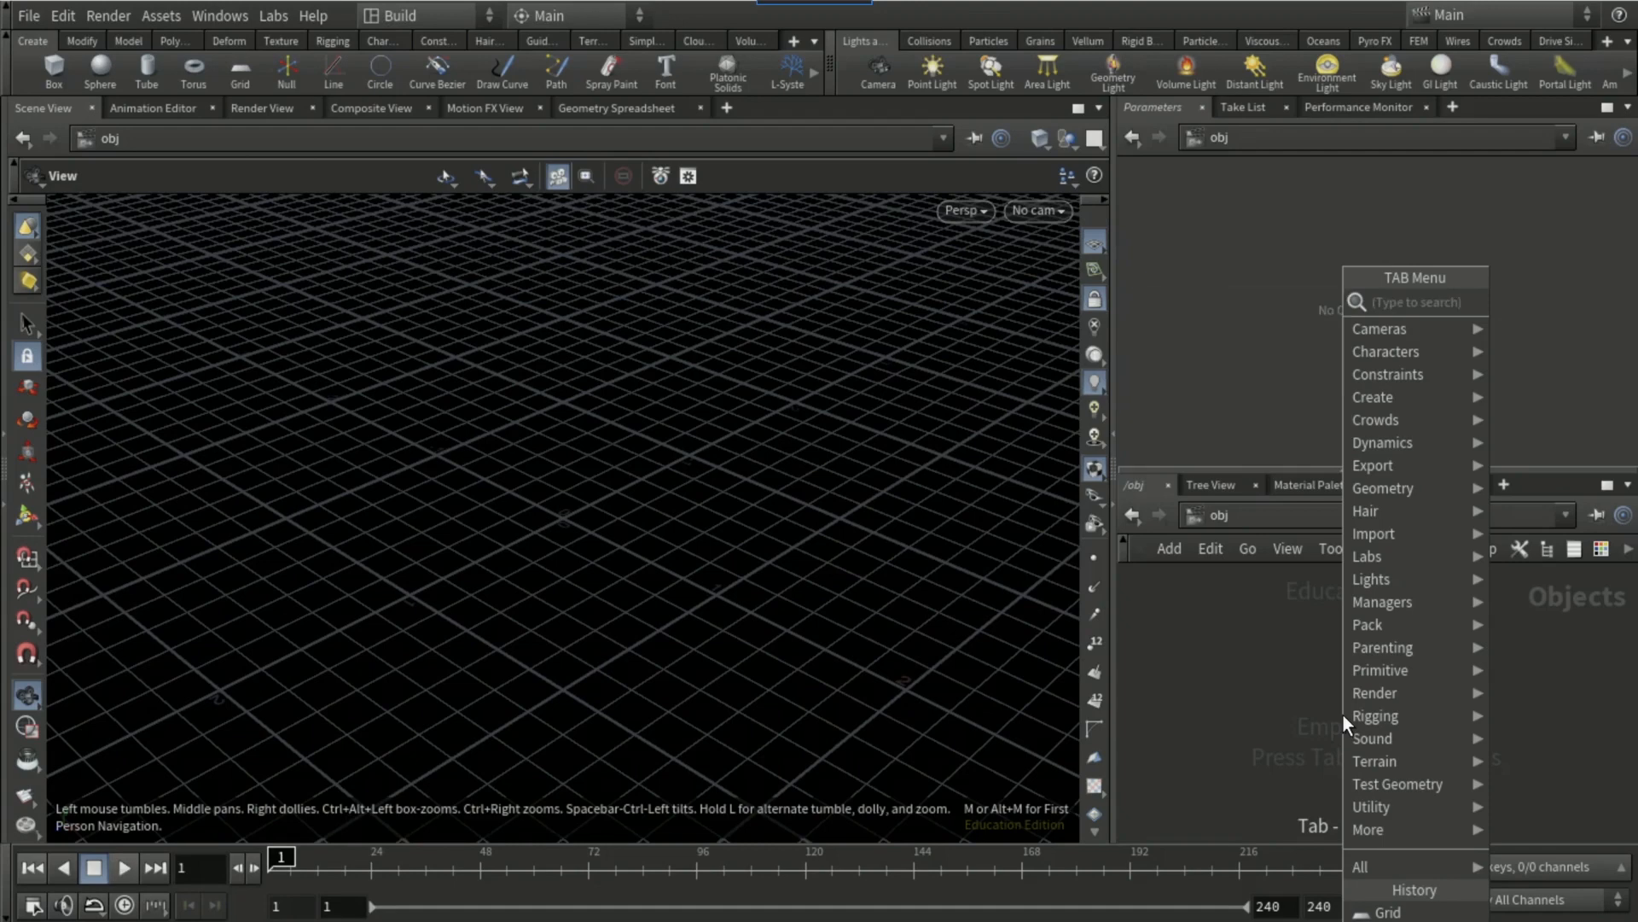
# Step: Create a tube geometry object in the scene
pyautogui.write('tub')
pyautogui.press('Return')
pyautogui.click(1343, 713)
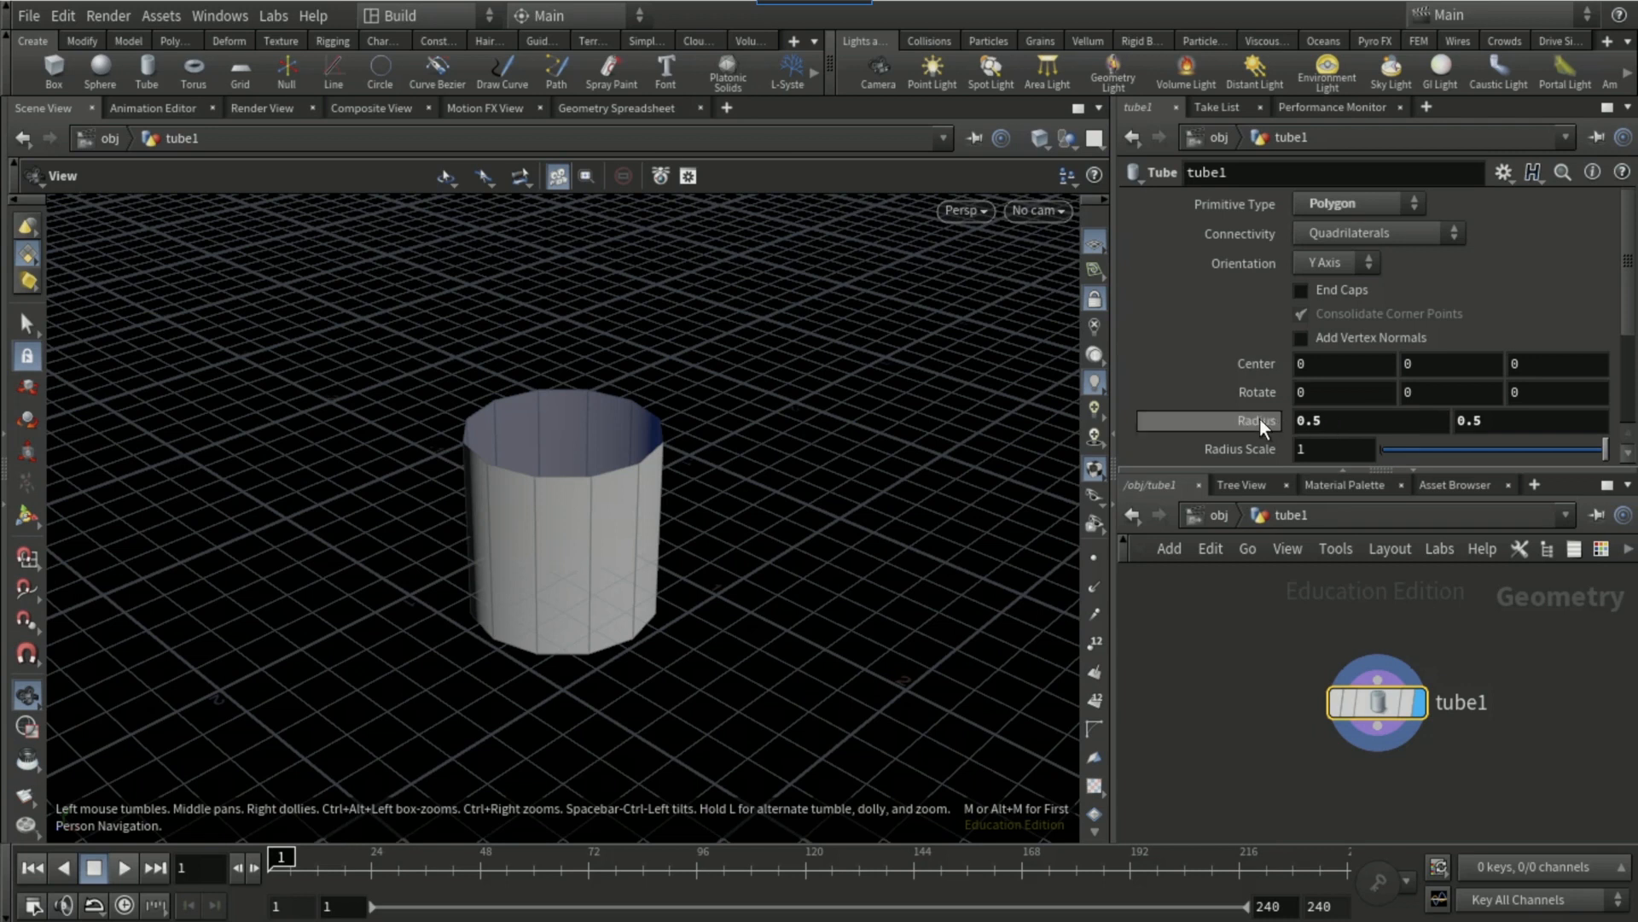
# Step: Give the tube a radius of 0.1 in both fields, end caps and a height of 10
pyautogui.moveTo(1260, 419); pyautogui.dragTo(1217, 416, button='middle')
pyautogui.click(1344, 289)
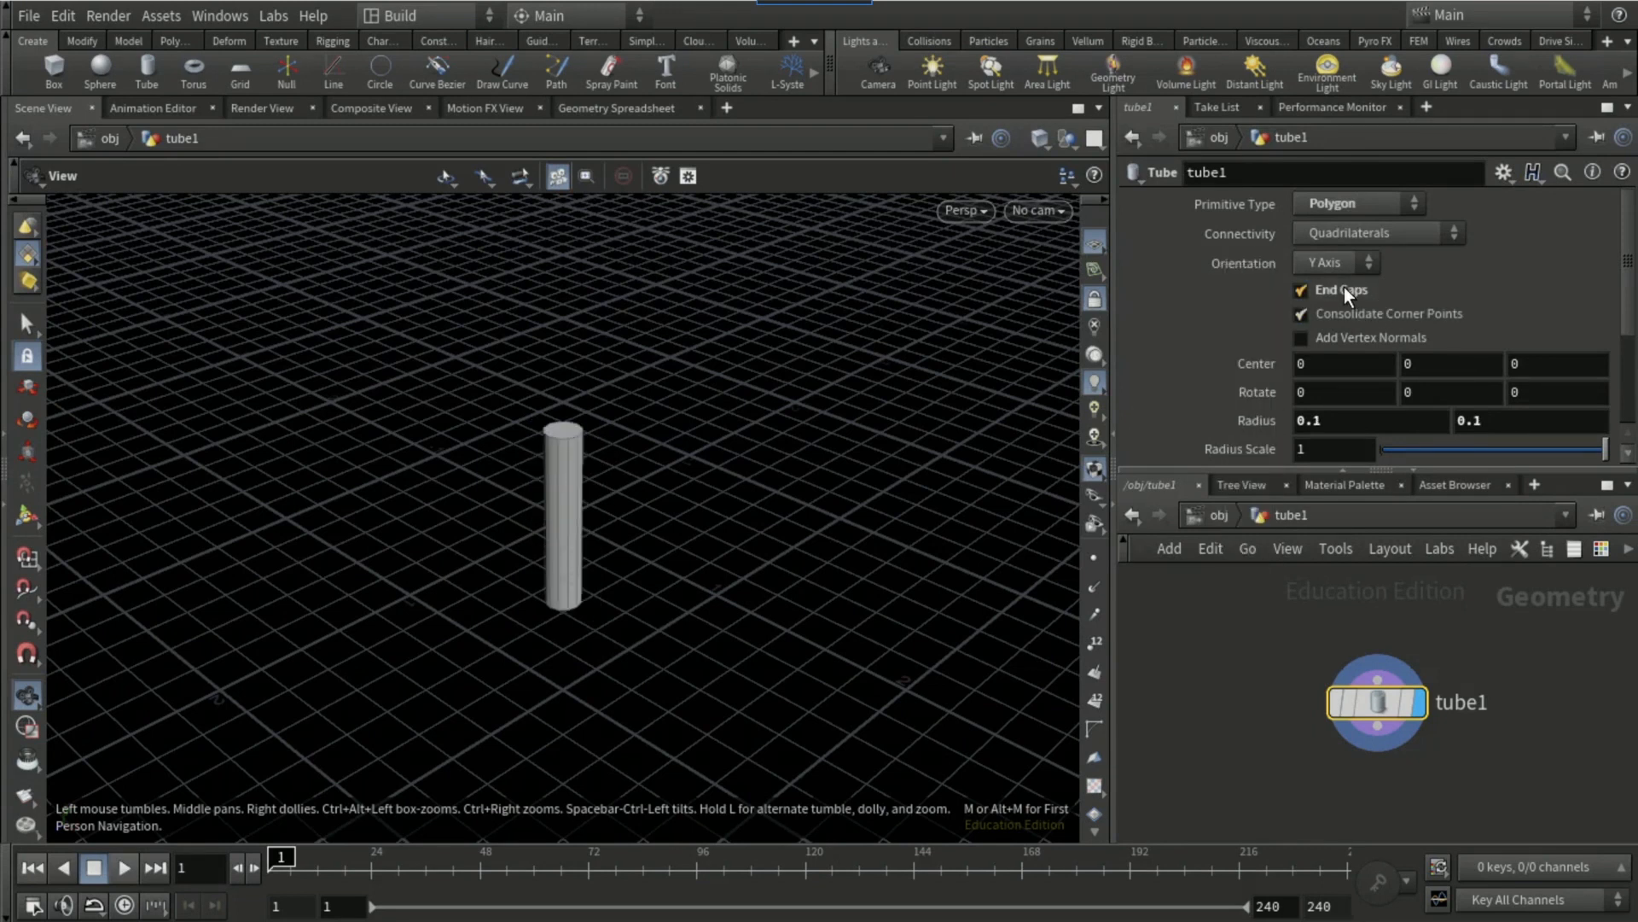
pyautogui.scroll(-4, 1208, 354)
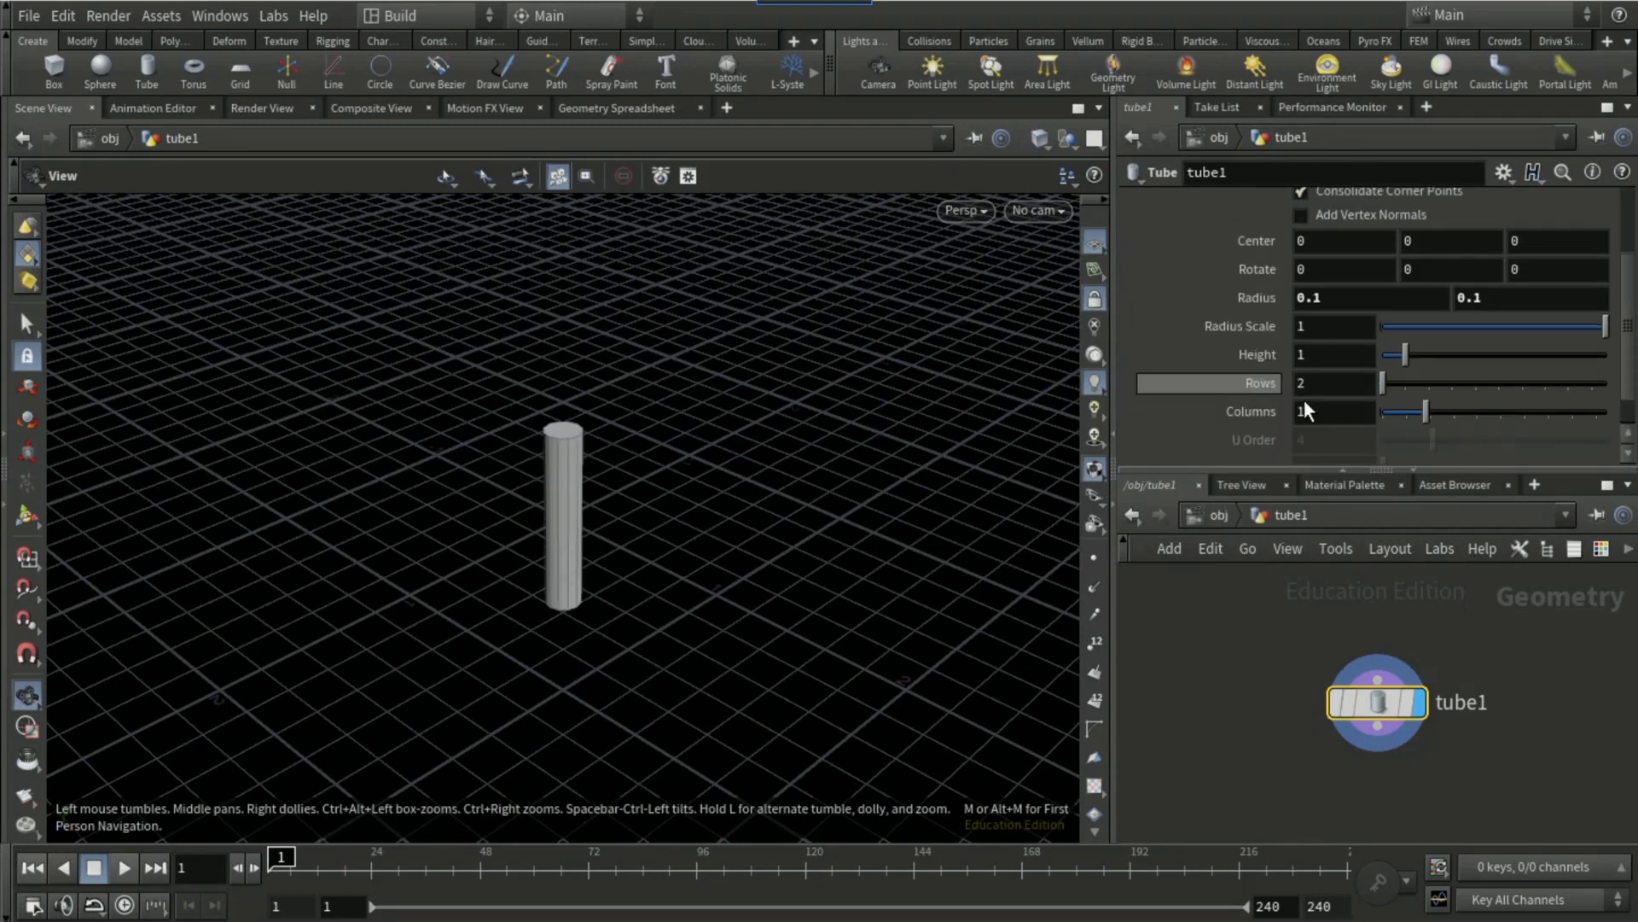
pyautogui.click(1322, 365)
pyautogui.write('0')
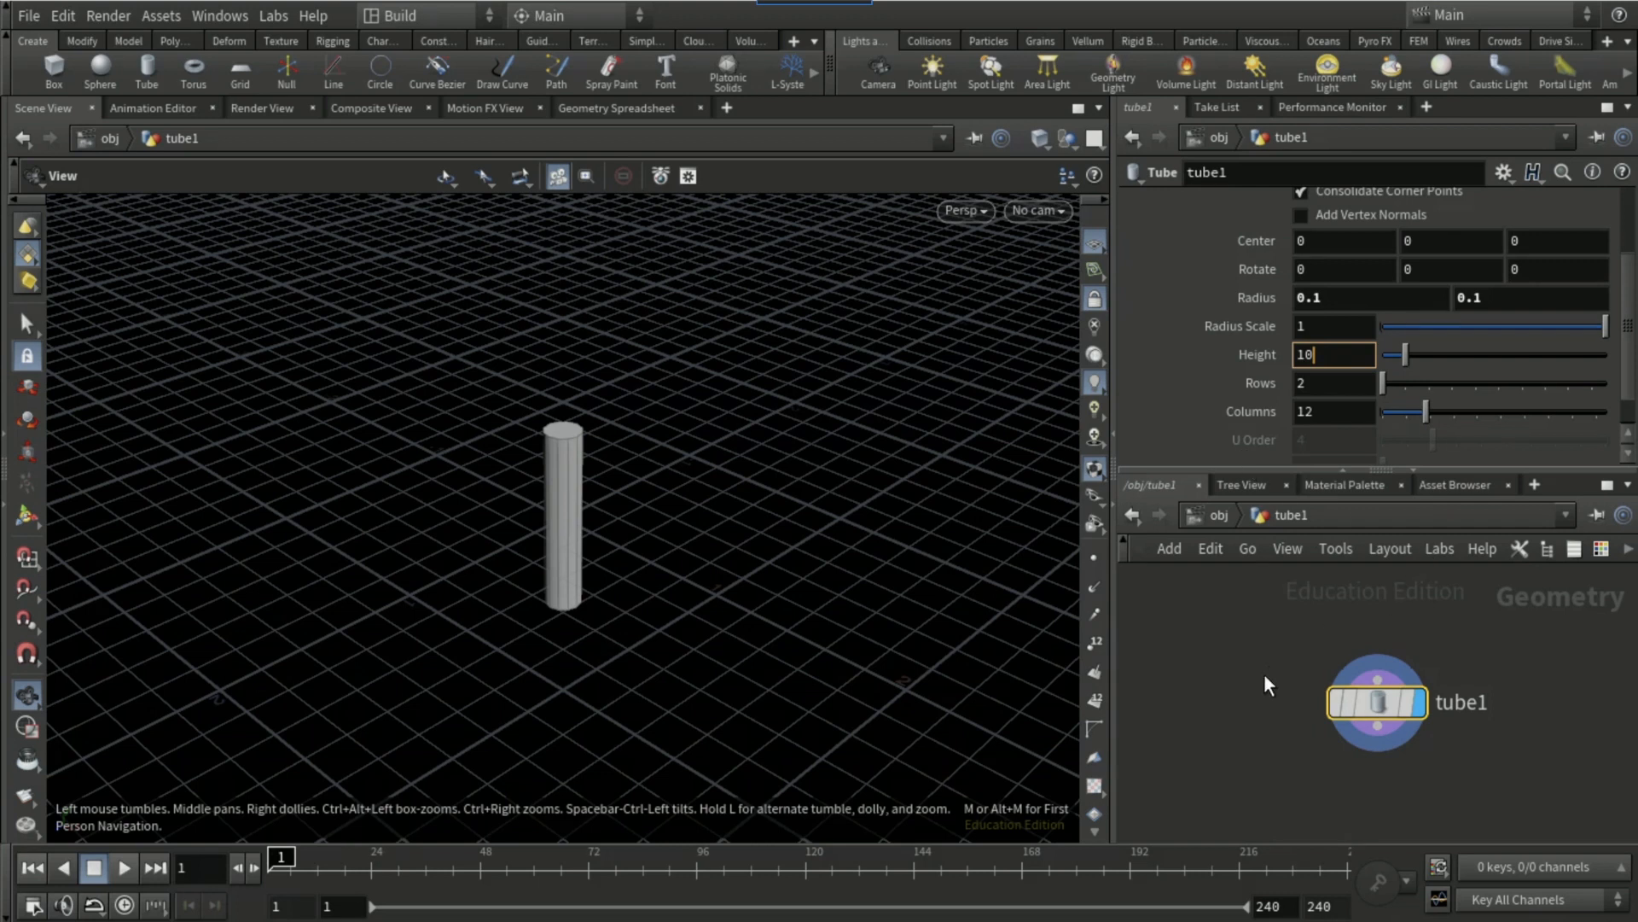
pyautogui.press('Return')
pyautogui.scroll(4, 1206, 360)
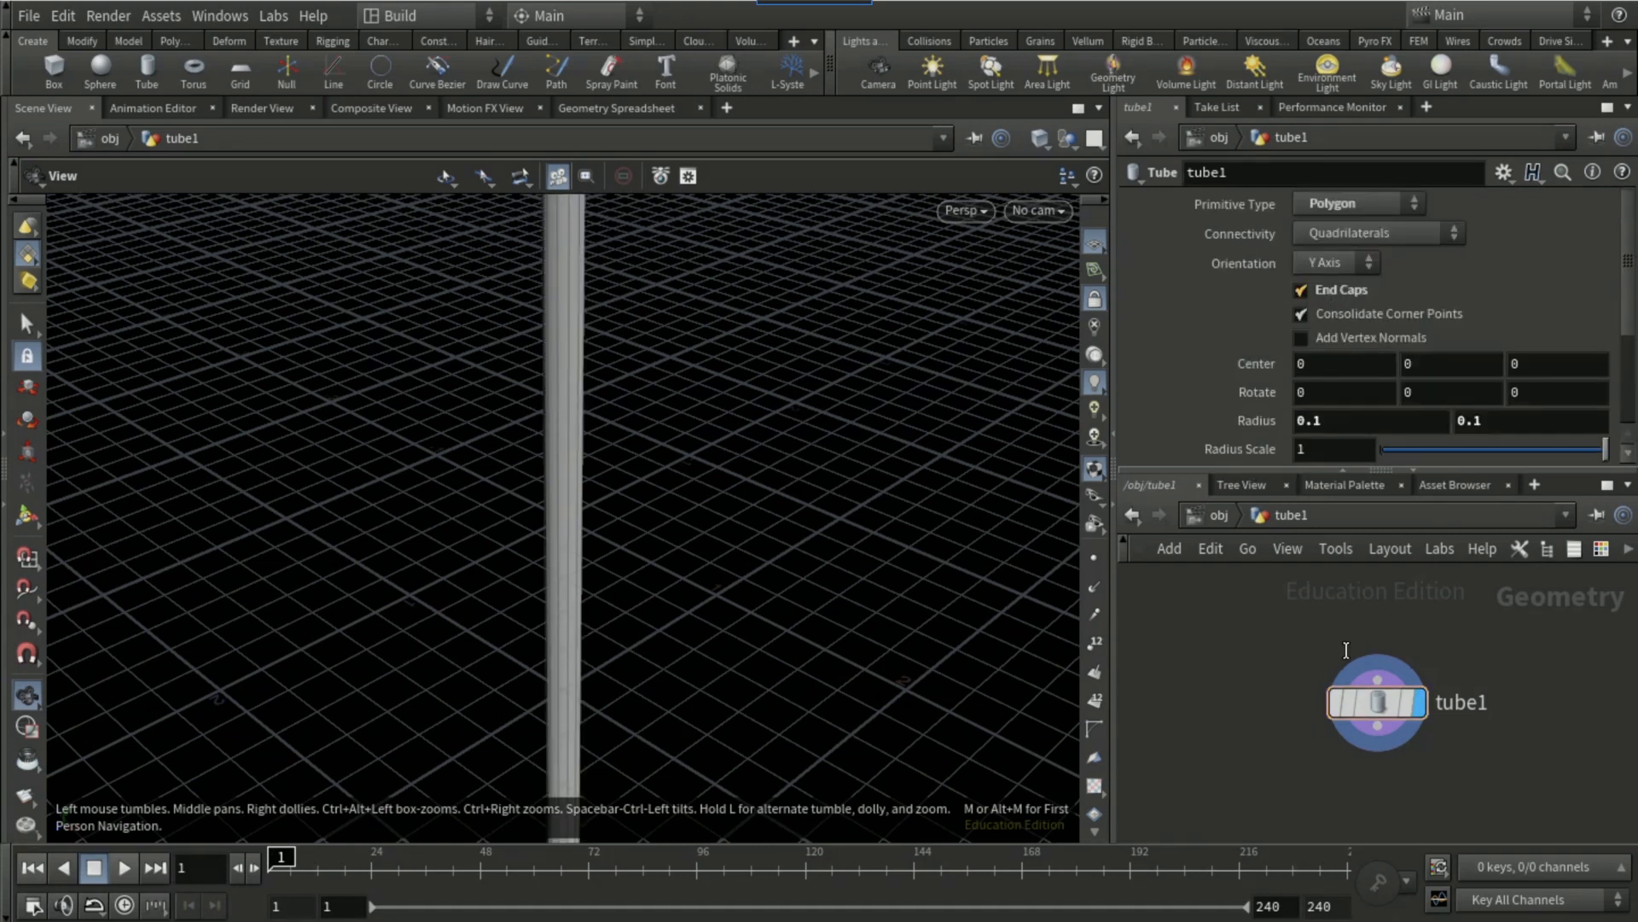
# Step: Add a Match Size node wired to the output of the tube node
pyautogui.click(1381, 746)
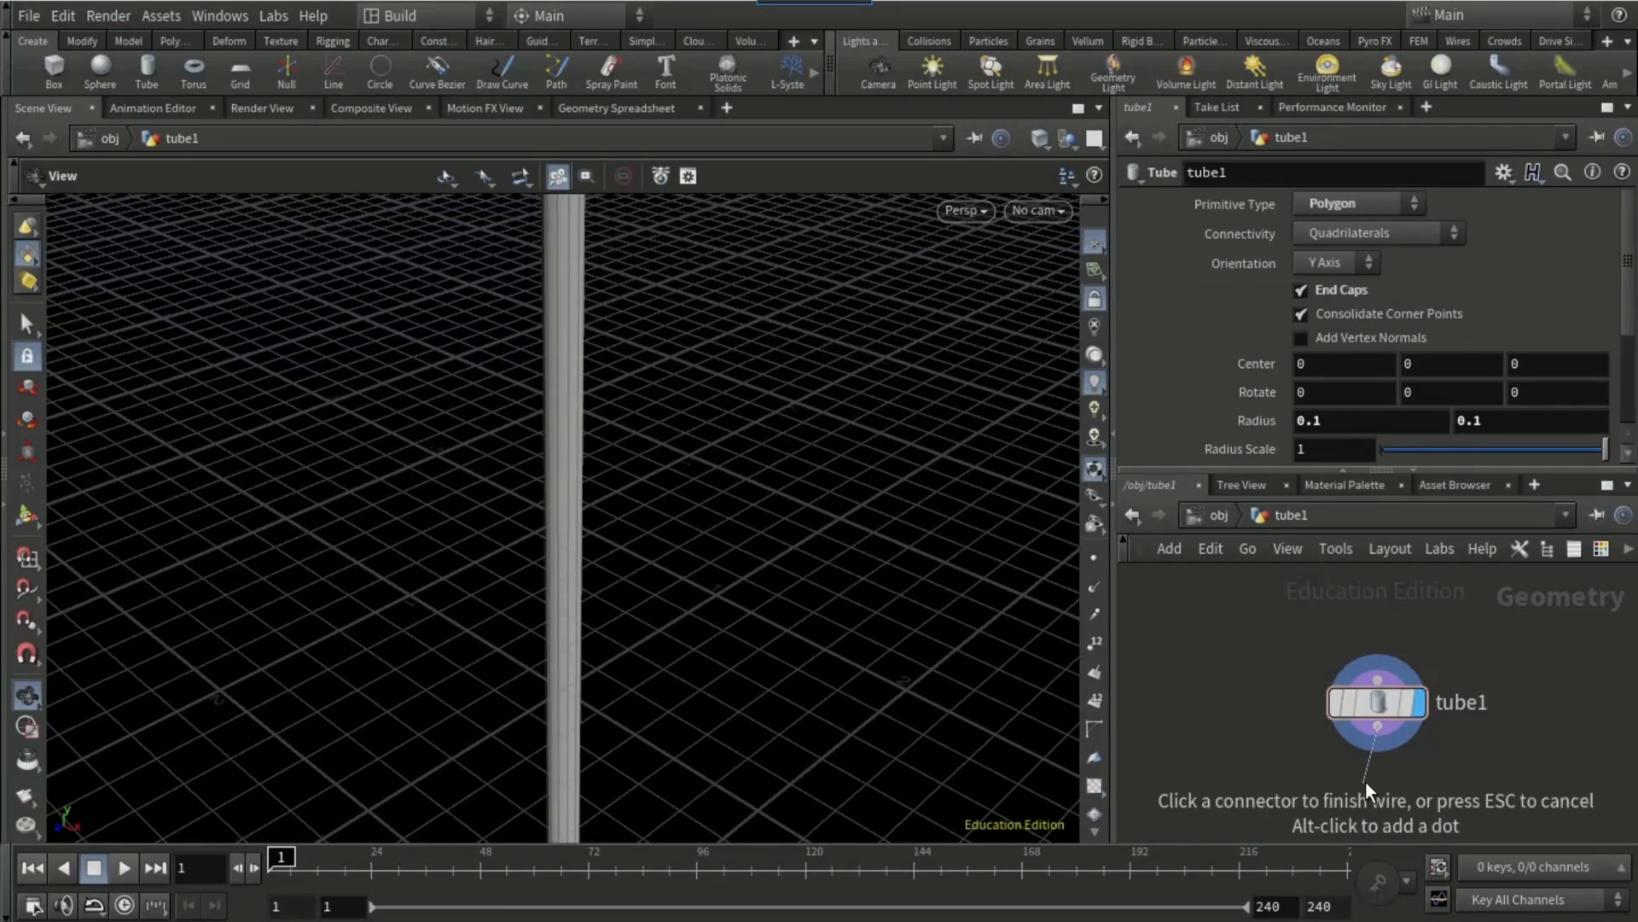
pyautogui.press('Tab')
pyautogui.write('match s')
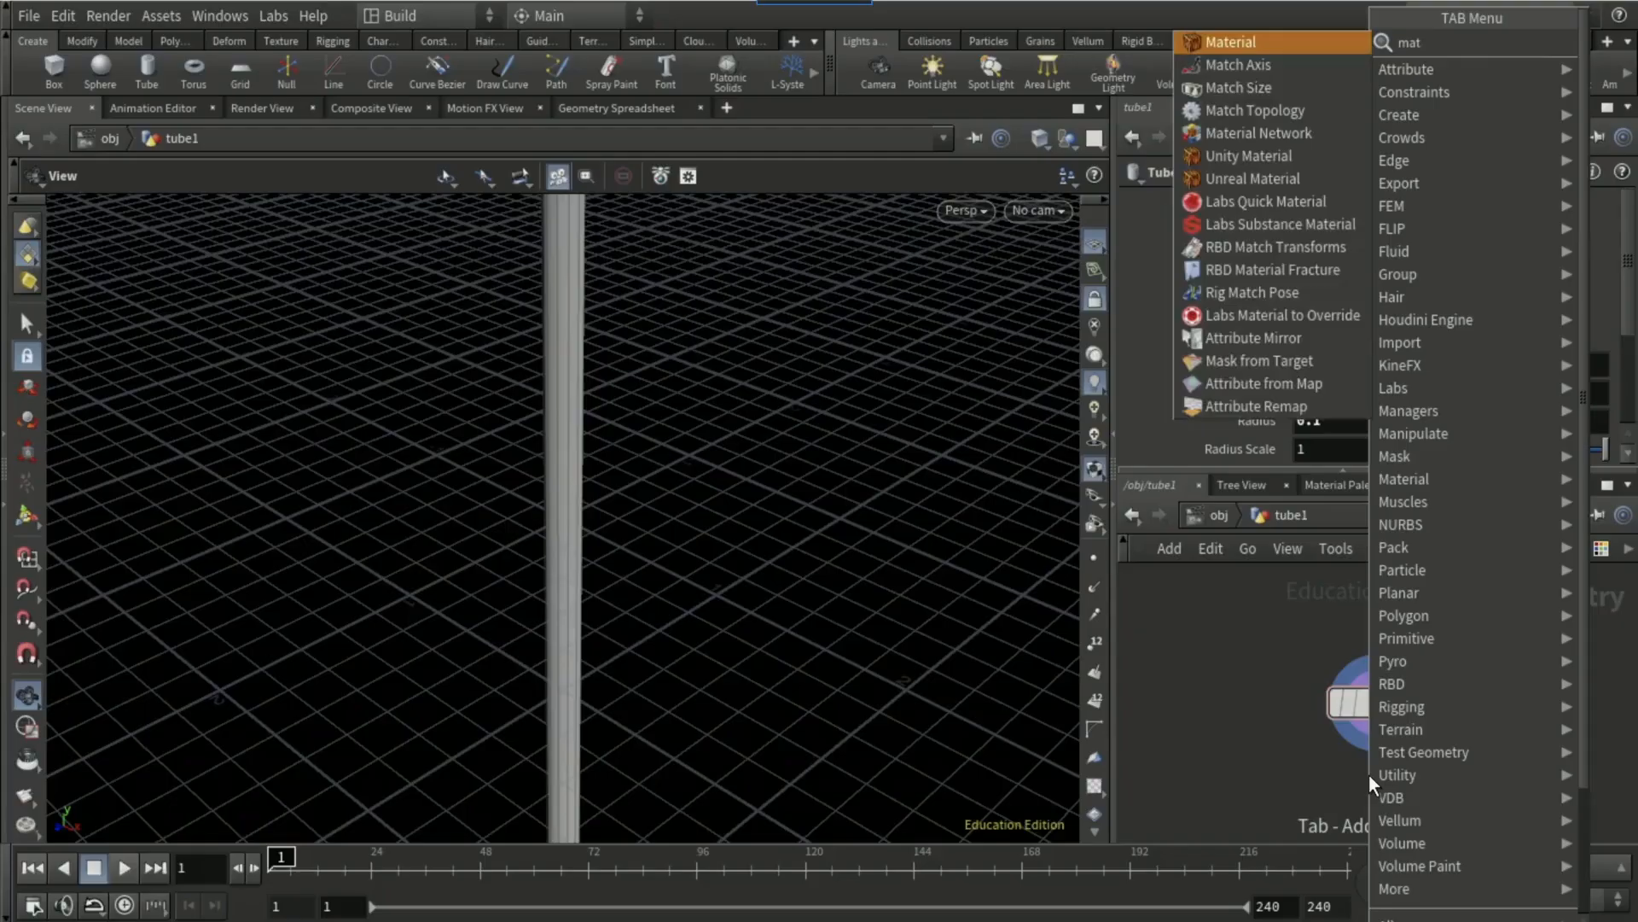
pyautogui.press('Return')
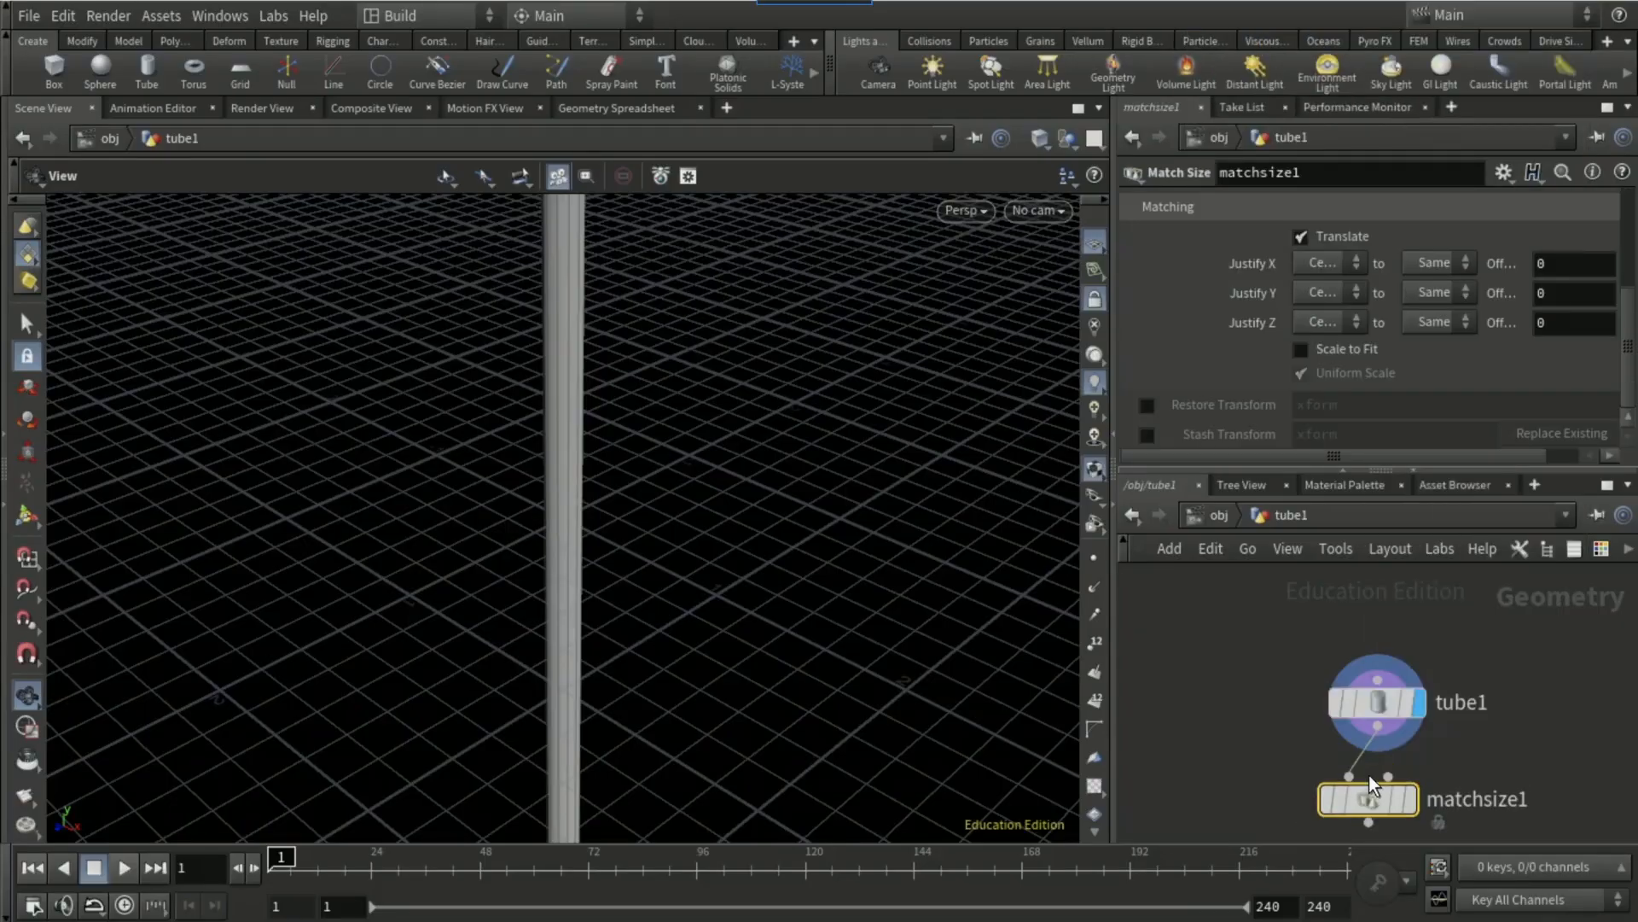
# Step: Set Justify Y to Min on the tube's Match Size node and display that node's result
pyautogui.click(1311, 284)
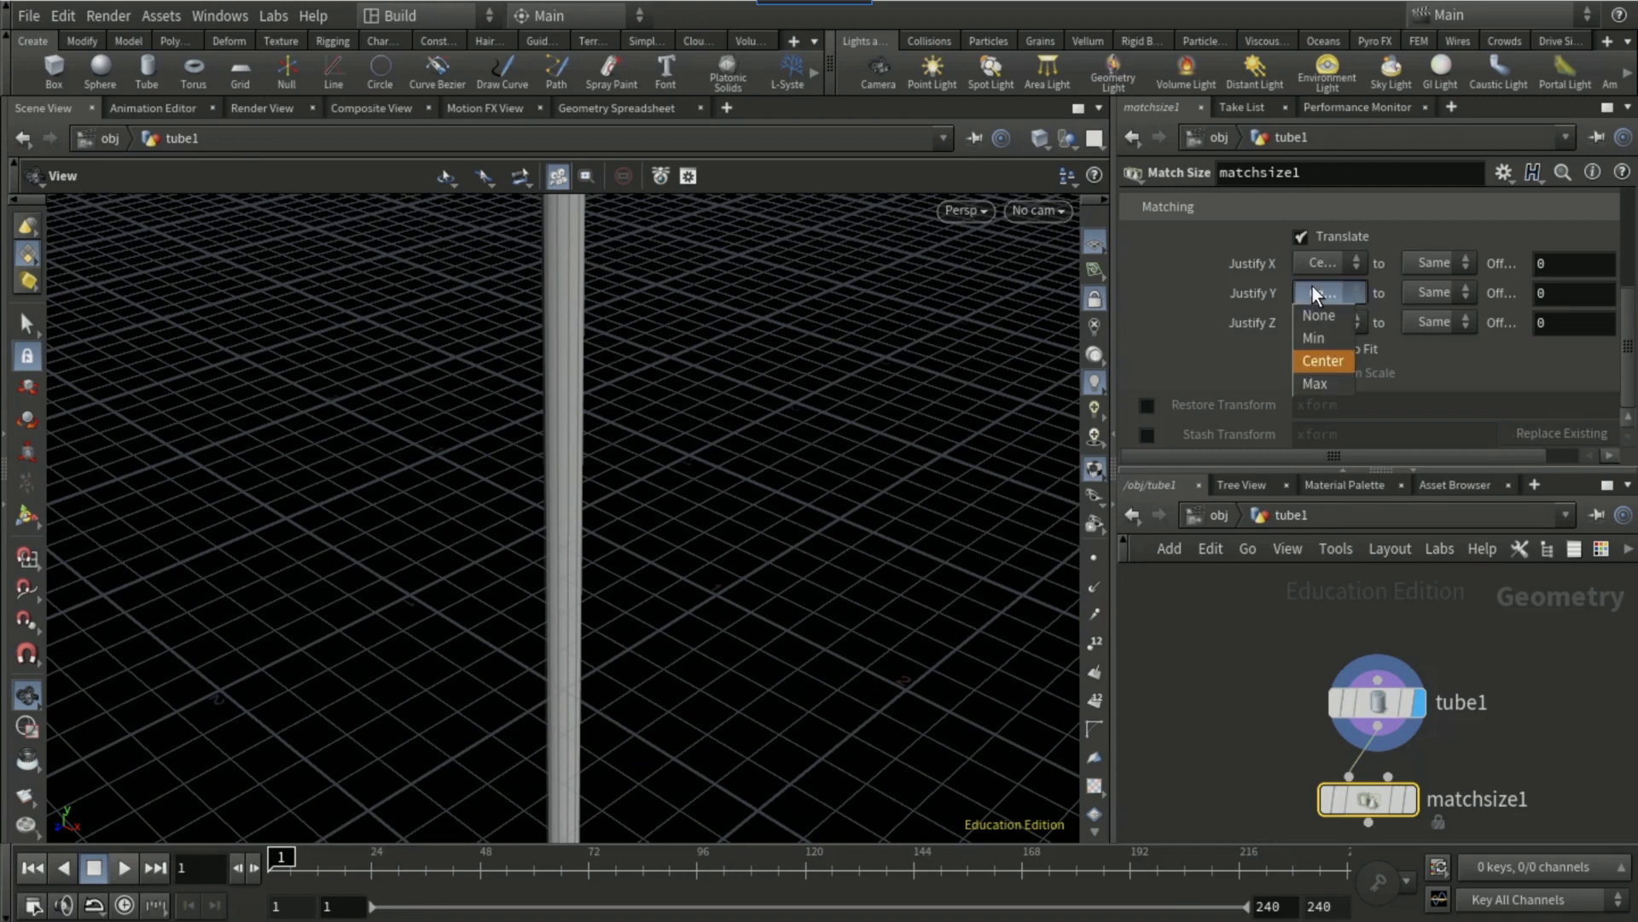
pyautogui.click(1330, 345)
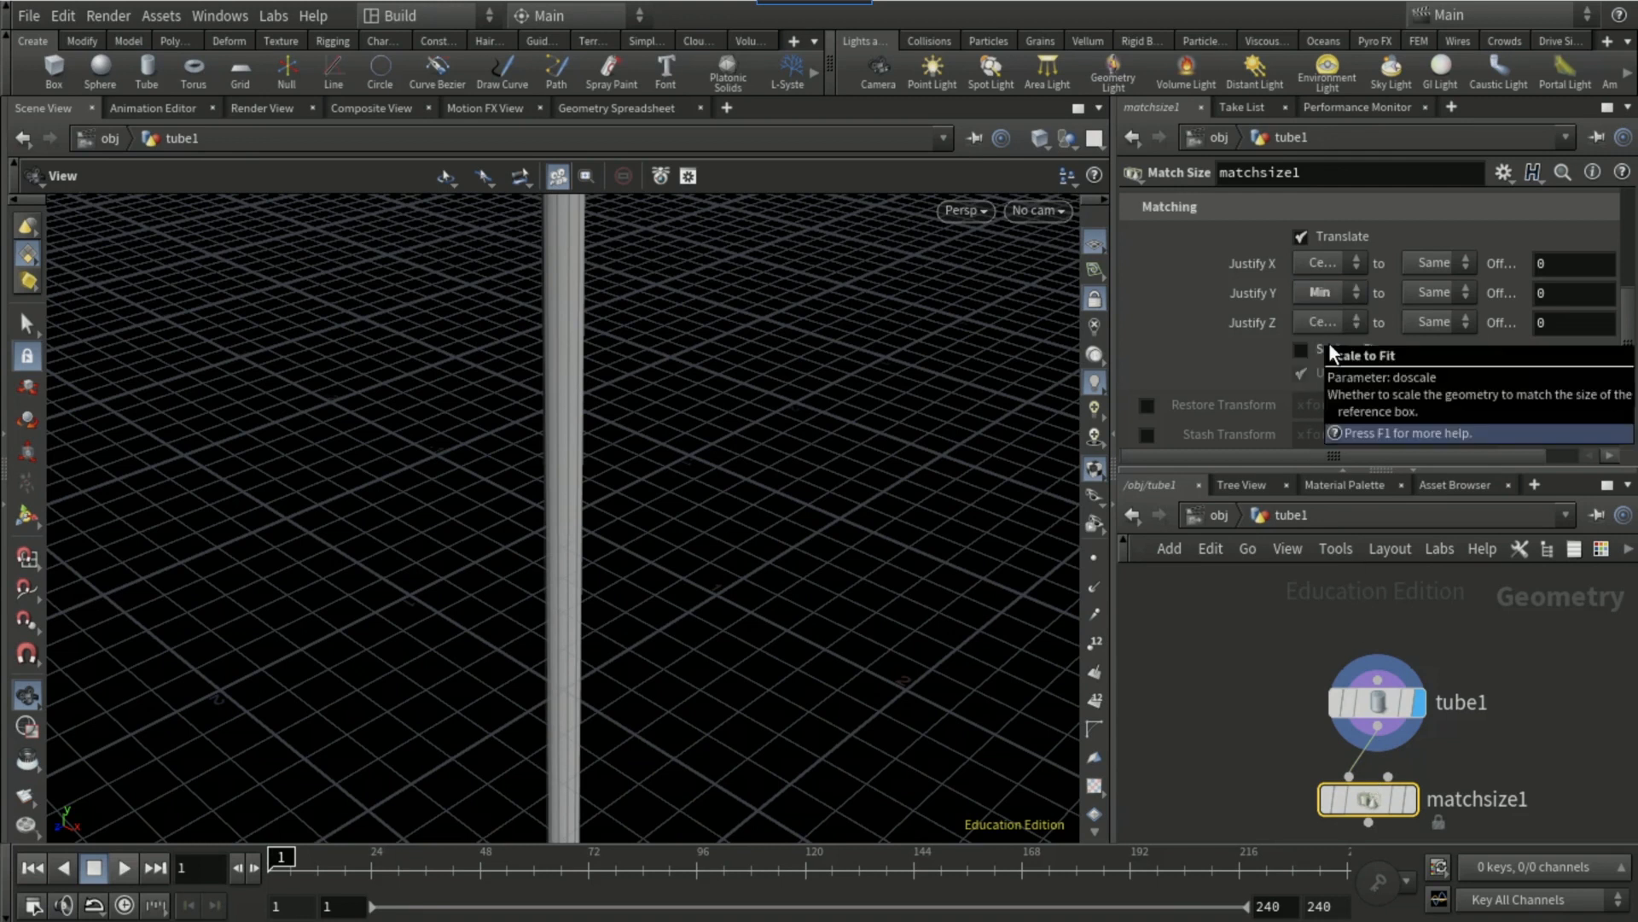
pyautogui.click(1415, 800)
pyautogui.rightClick(828, 377)
pyautogui.click(862, 377)
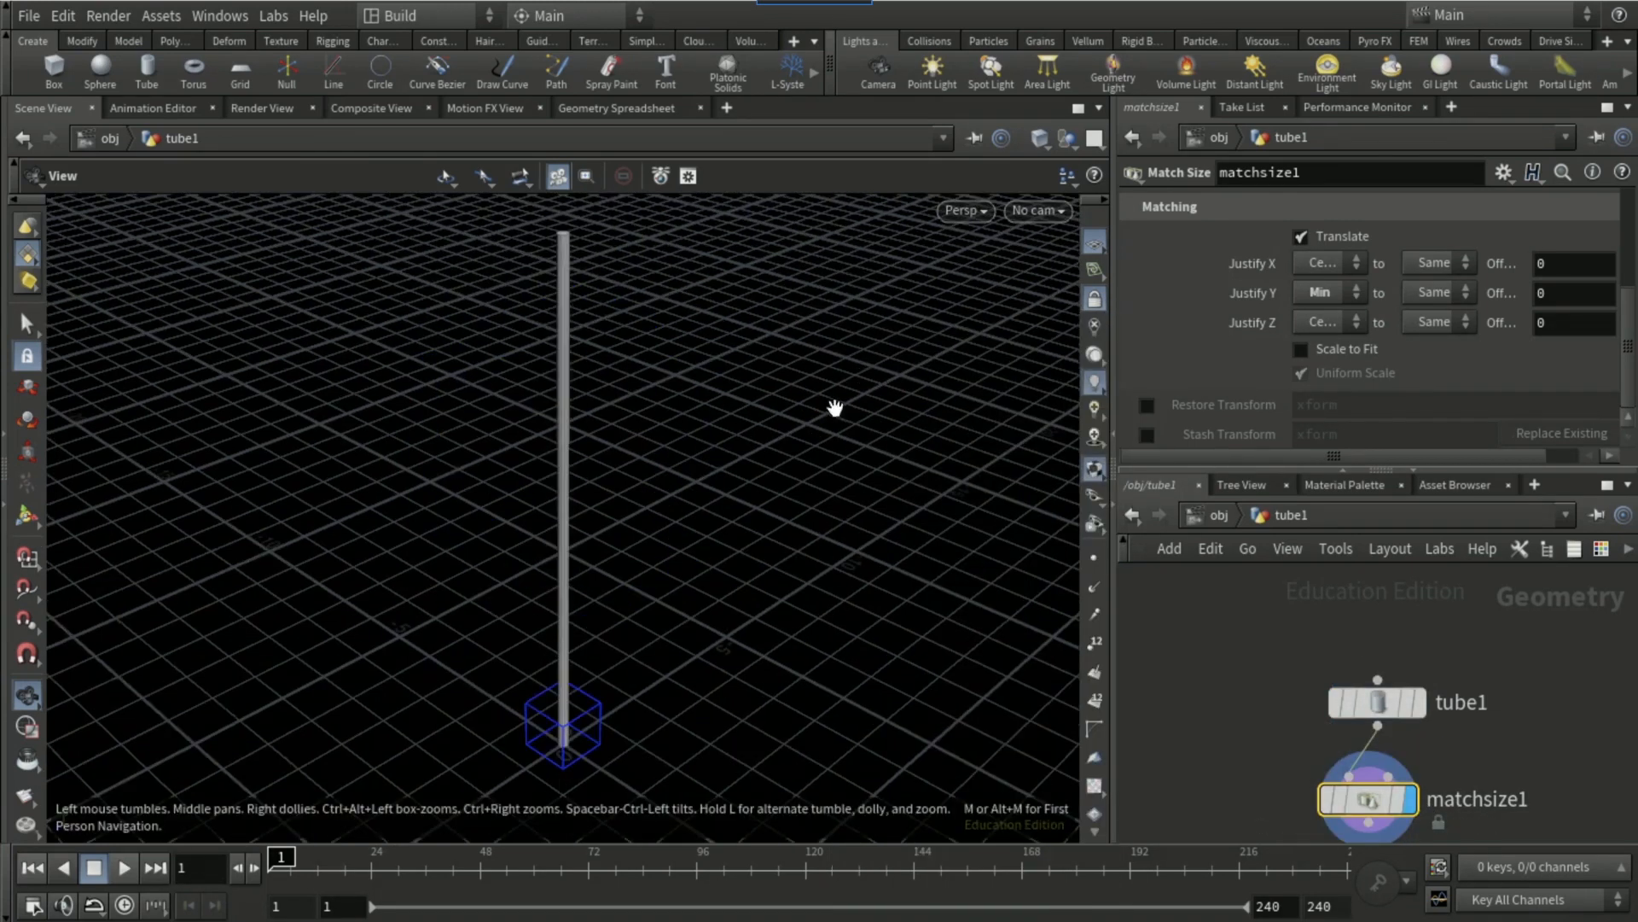
pyautogui.moveTo(779, 535); pyautogui.dragTo(781, 474)
# Step: Add a Grid node beside the tube node in the same geometry network
pyautogui.moveTo(1605, 689); pyautogui.dragTo(1426, 656, button='middle')
pyautogui.click(1426, 655)
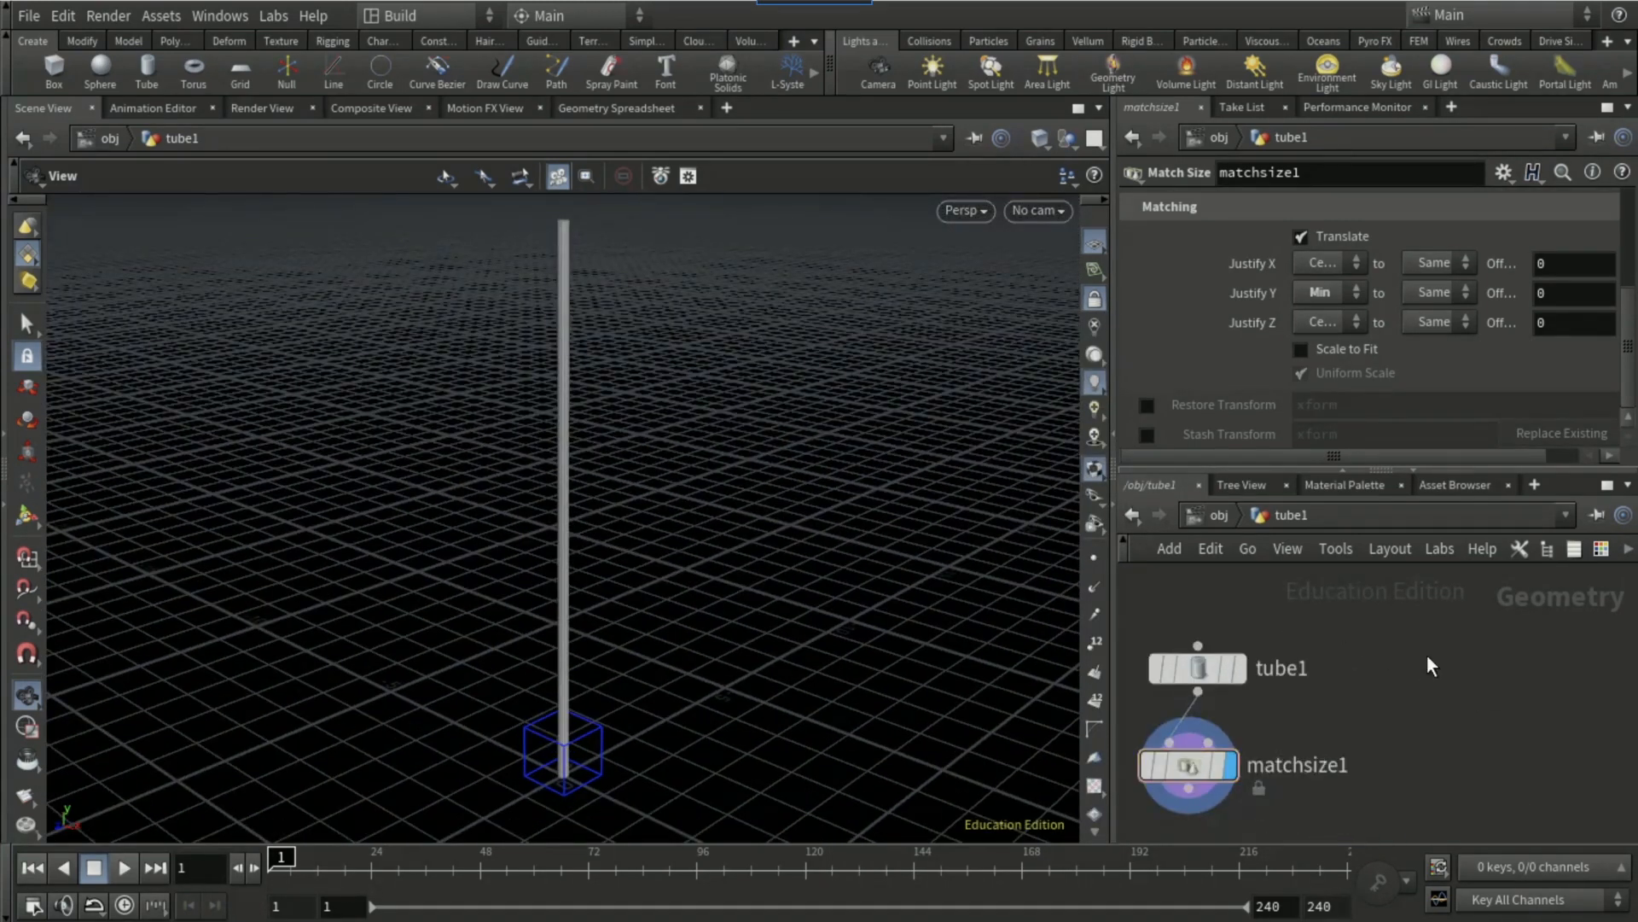
pyautogui.press('Tab')
pyautogui.write('grid')
pyautogui.press('Return')
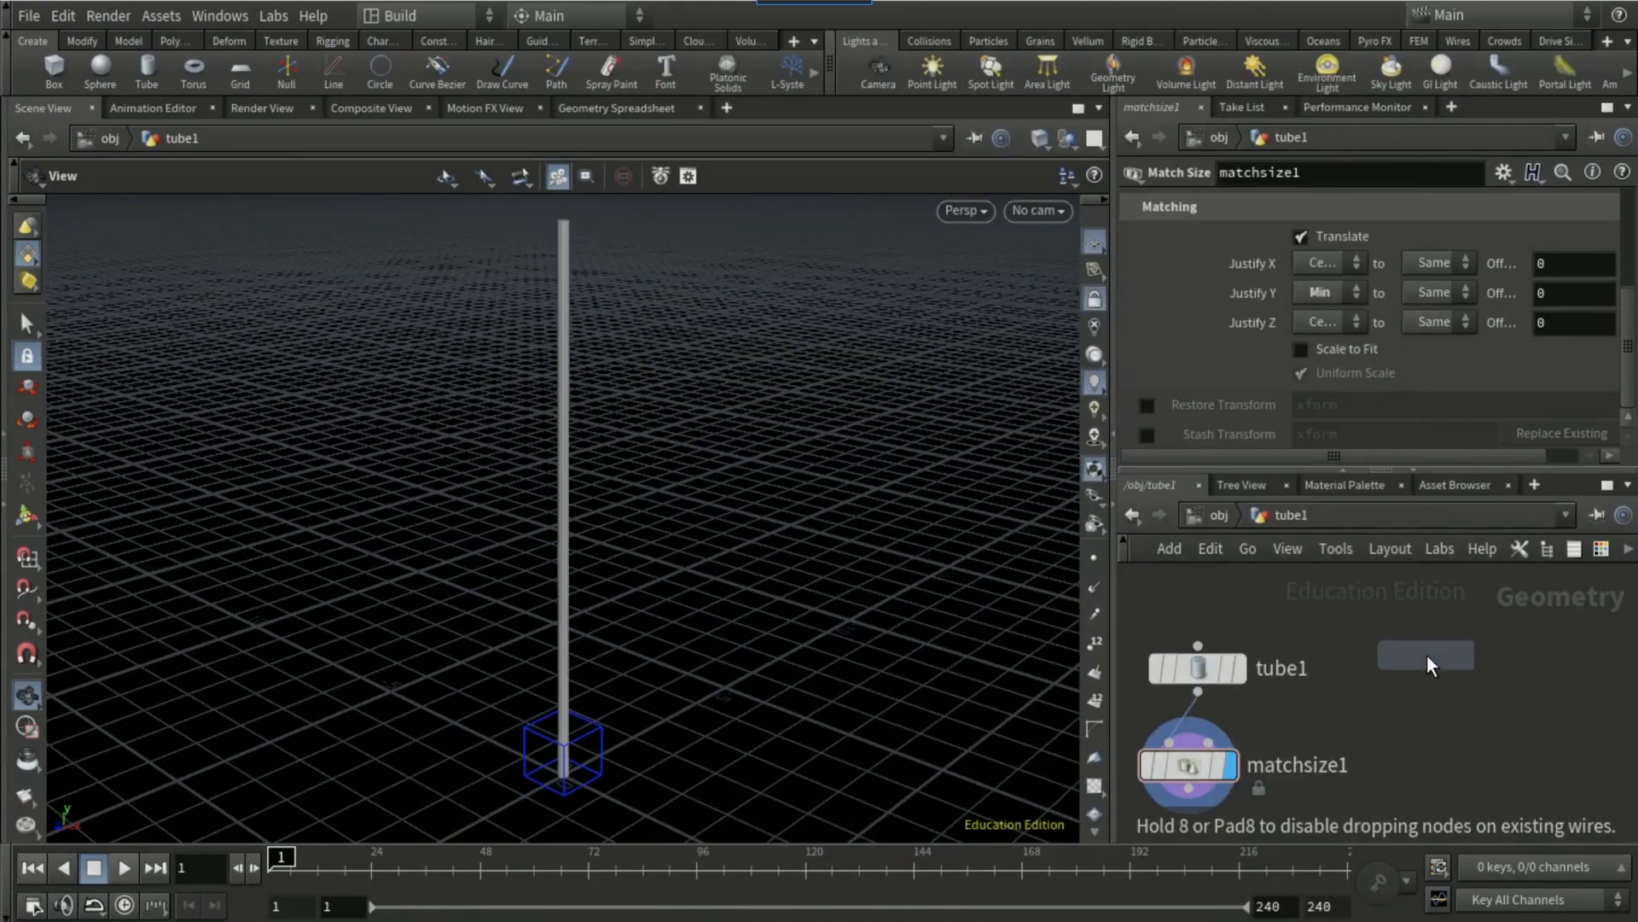
pyautogui.click(1427, 654)
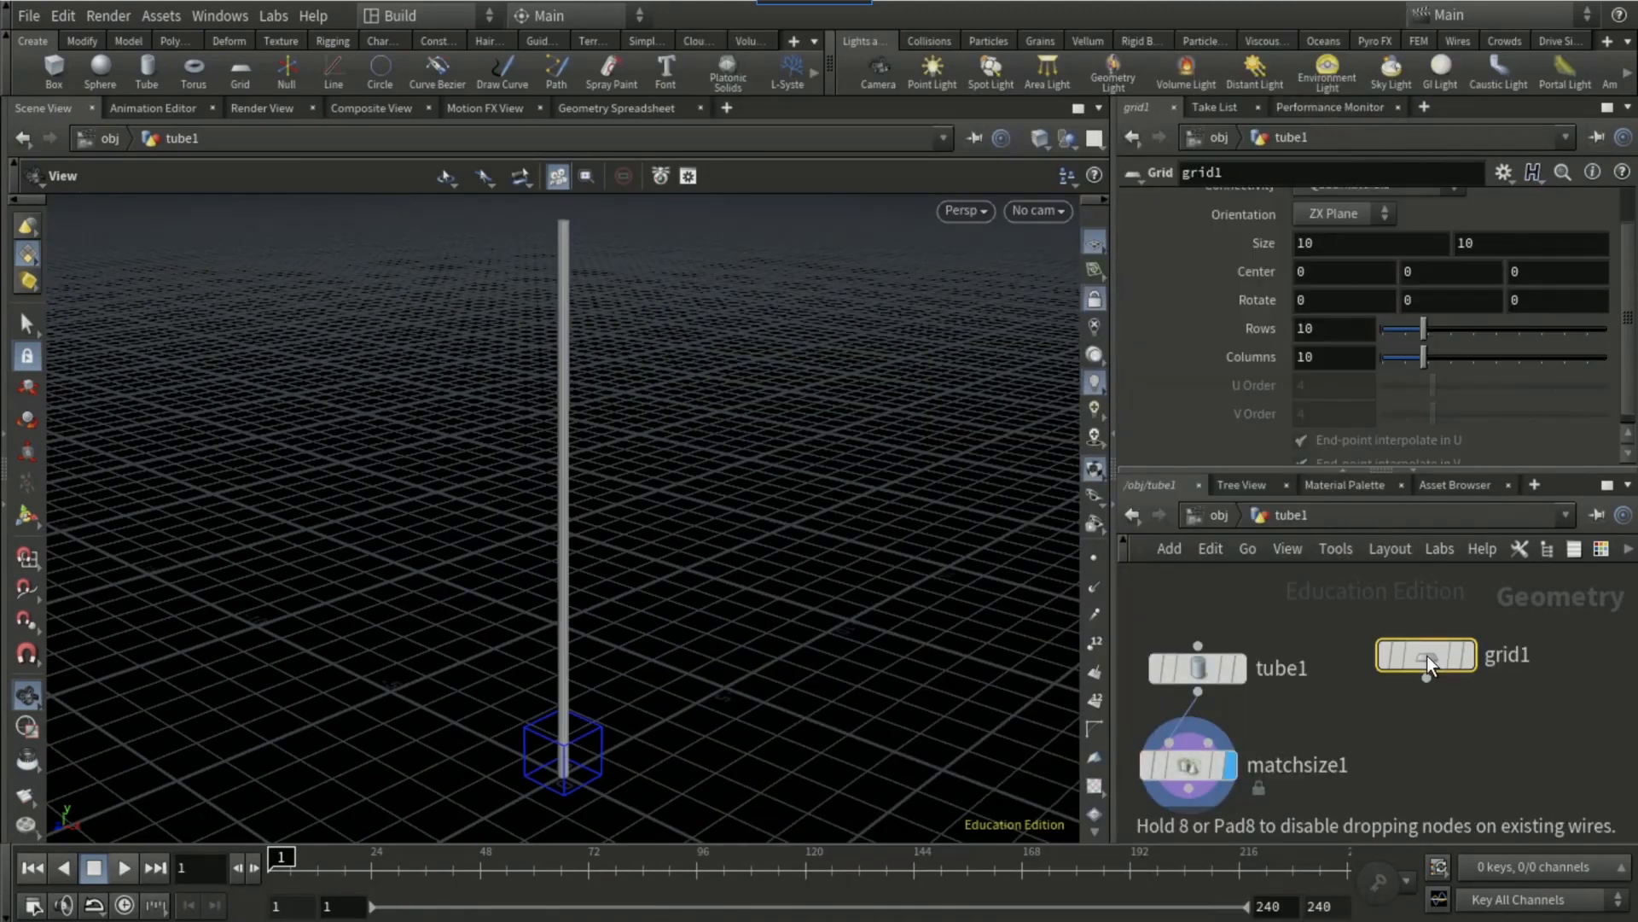
# Step: Set the grid's size to 4 by 3 and its orientation to YZ Plane
pyautogui.click(1330, 244)
pyautogui.write('4')
pyautogui.press('Tab')
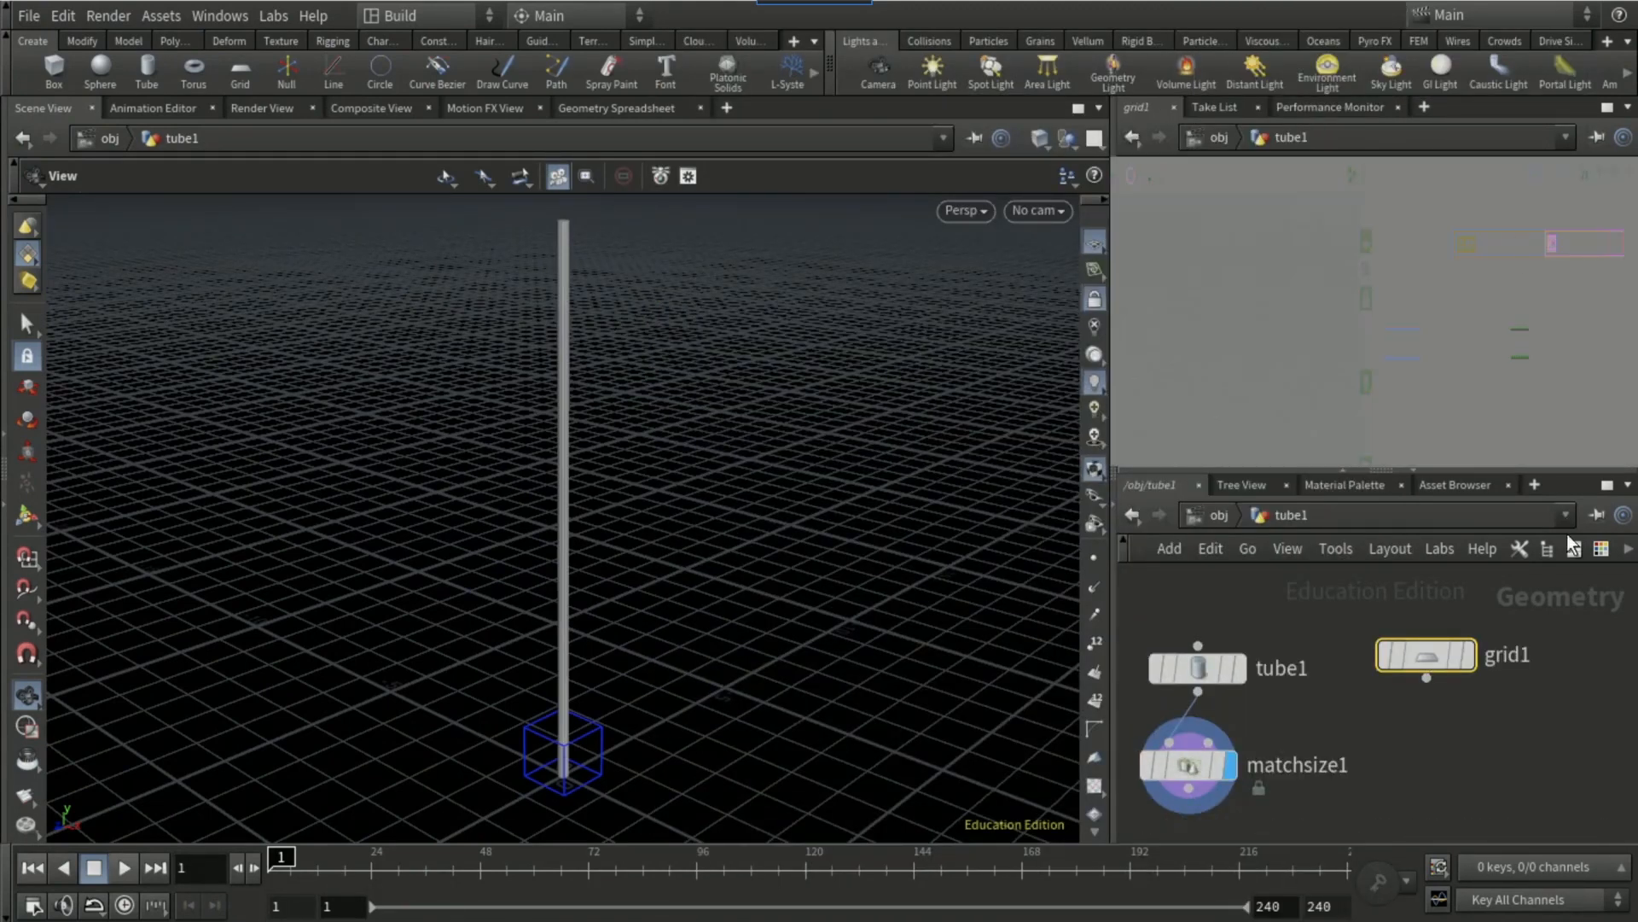
pyautogui.write('3')
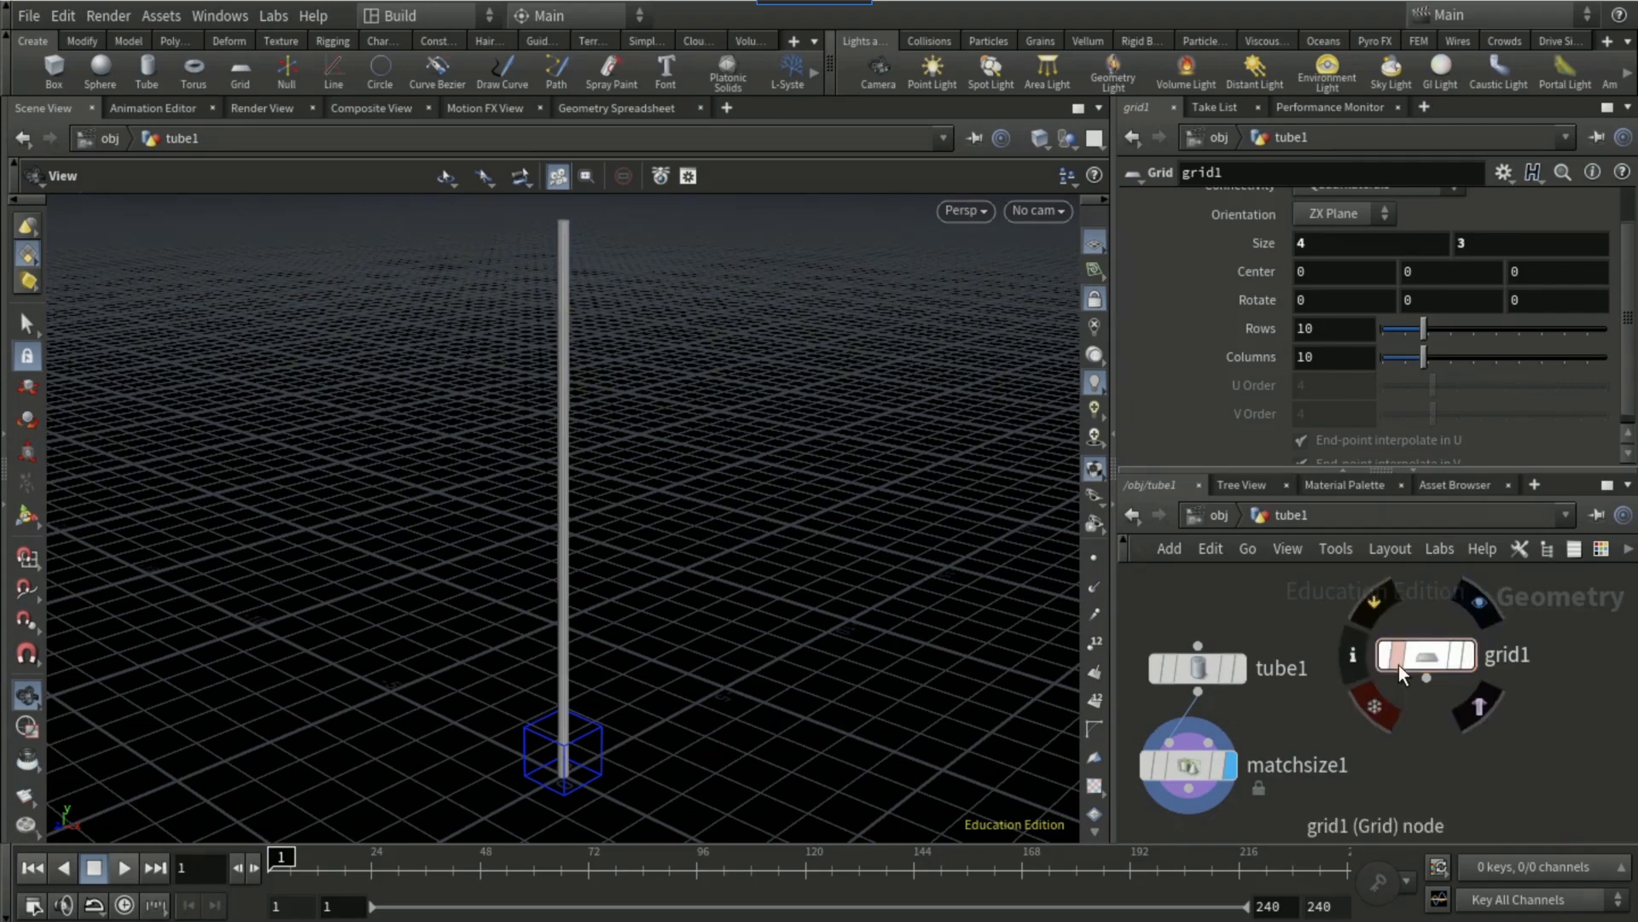
pyautogui.scroll(3, 1328, 305)
pyautogui.click(1349, 261)
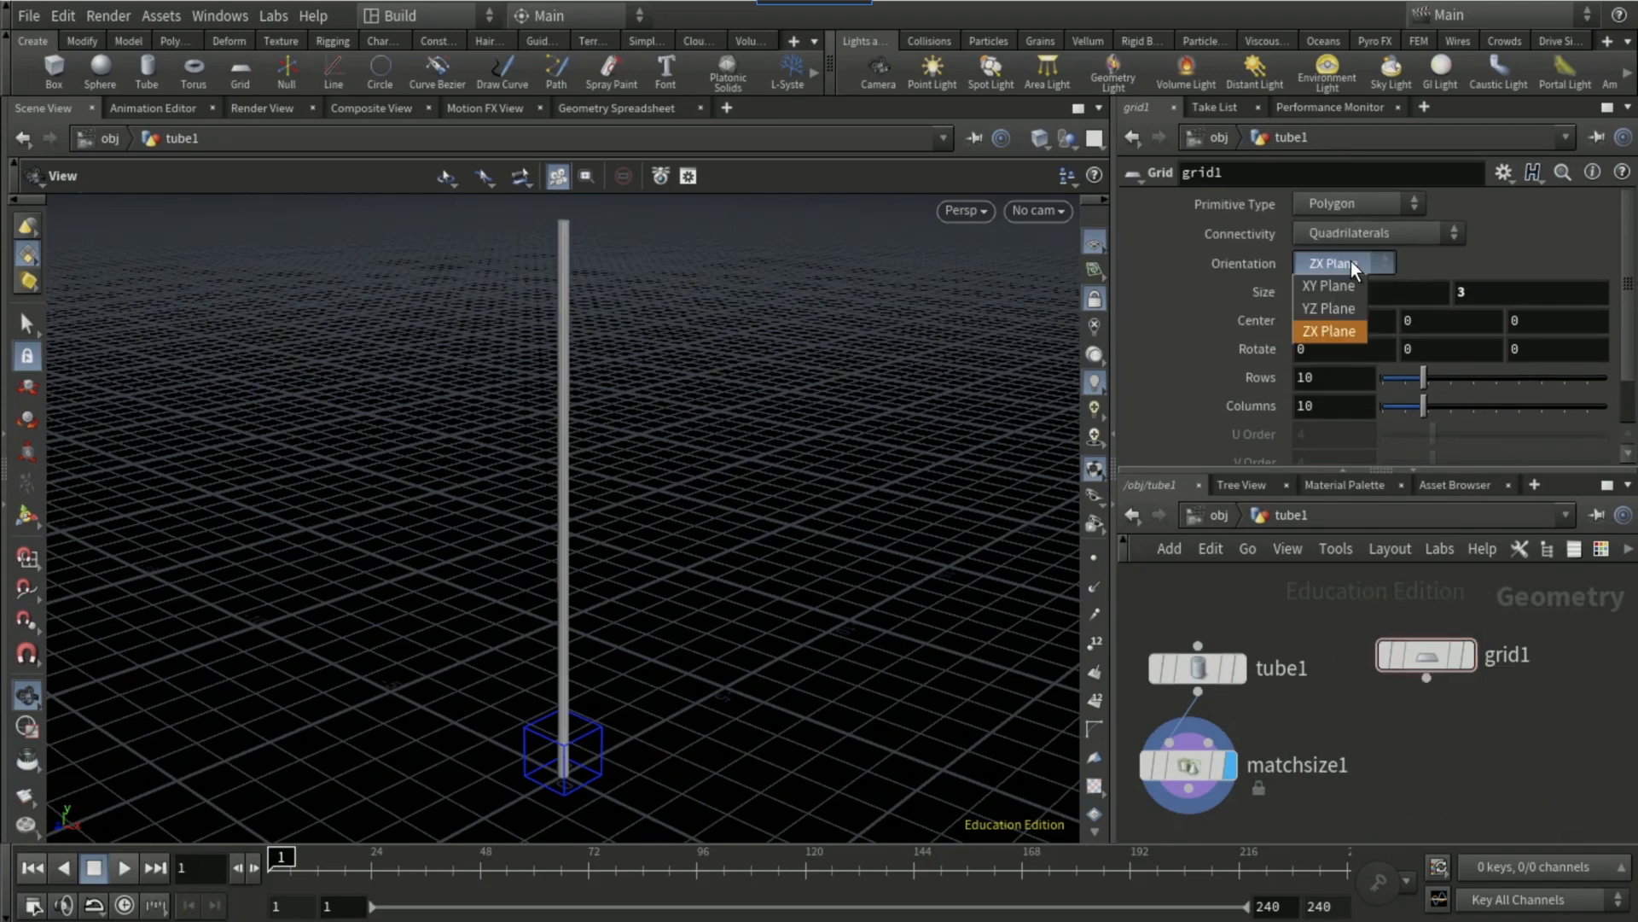
pyautogui.click(1339, 309)
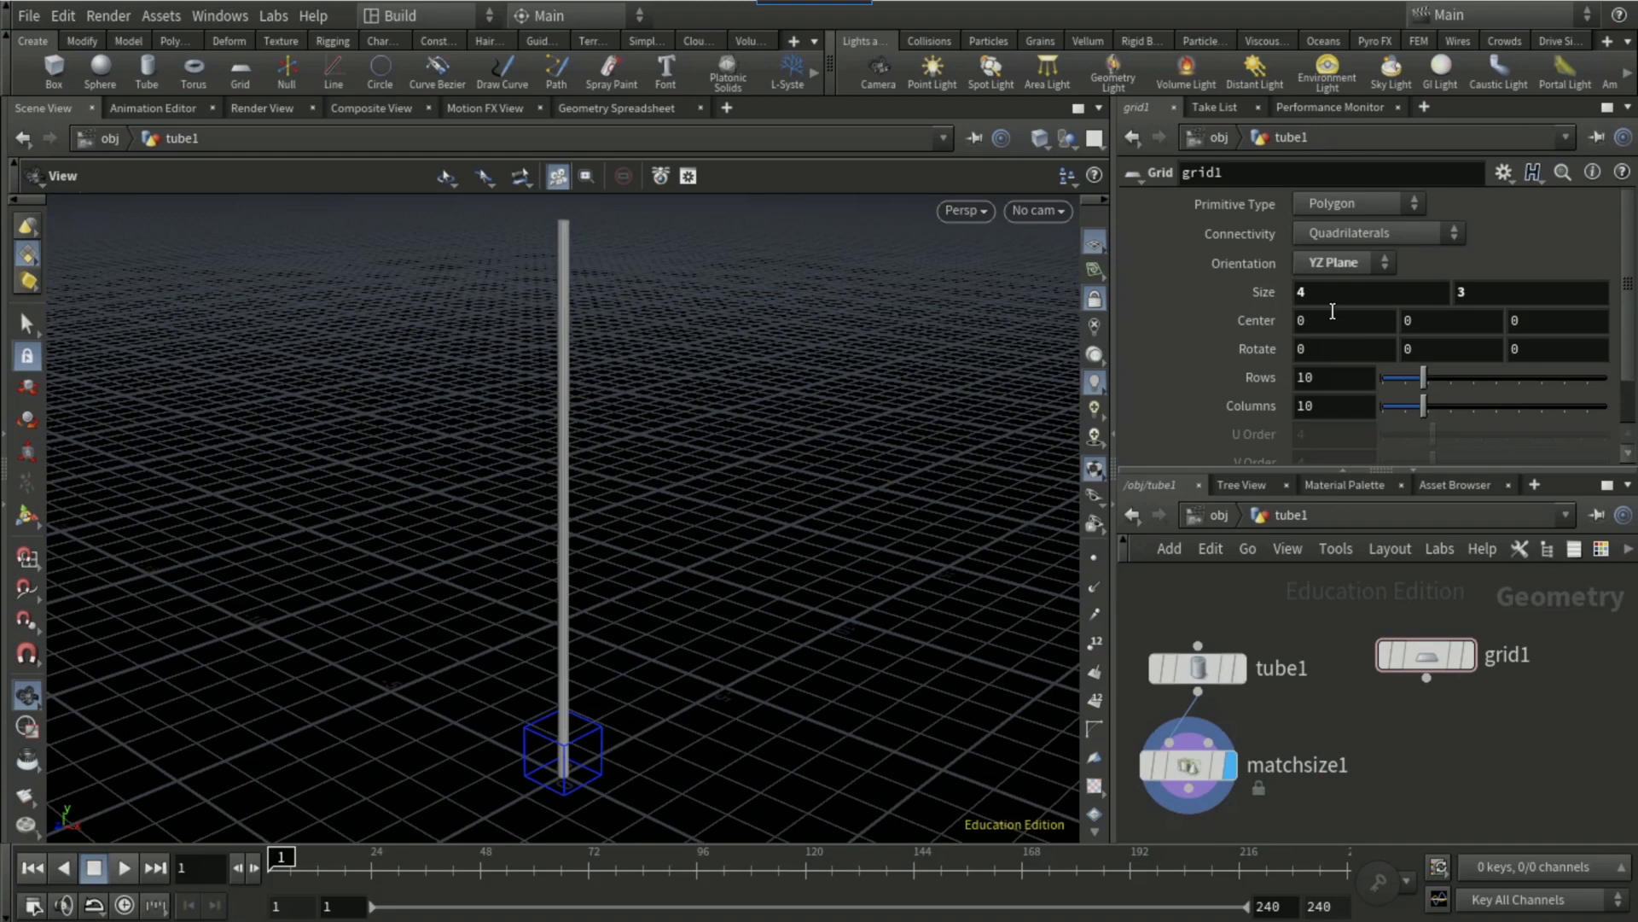
# Step: Add a second Match Size node wired to the output of the grid node
pyautogui.click(1426, 679)
pyautogui.press('Tab')
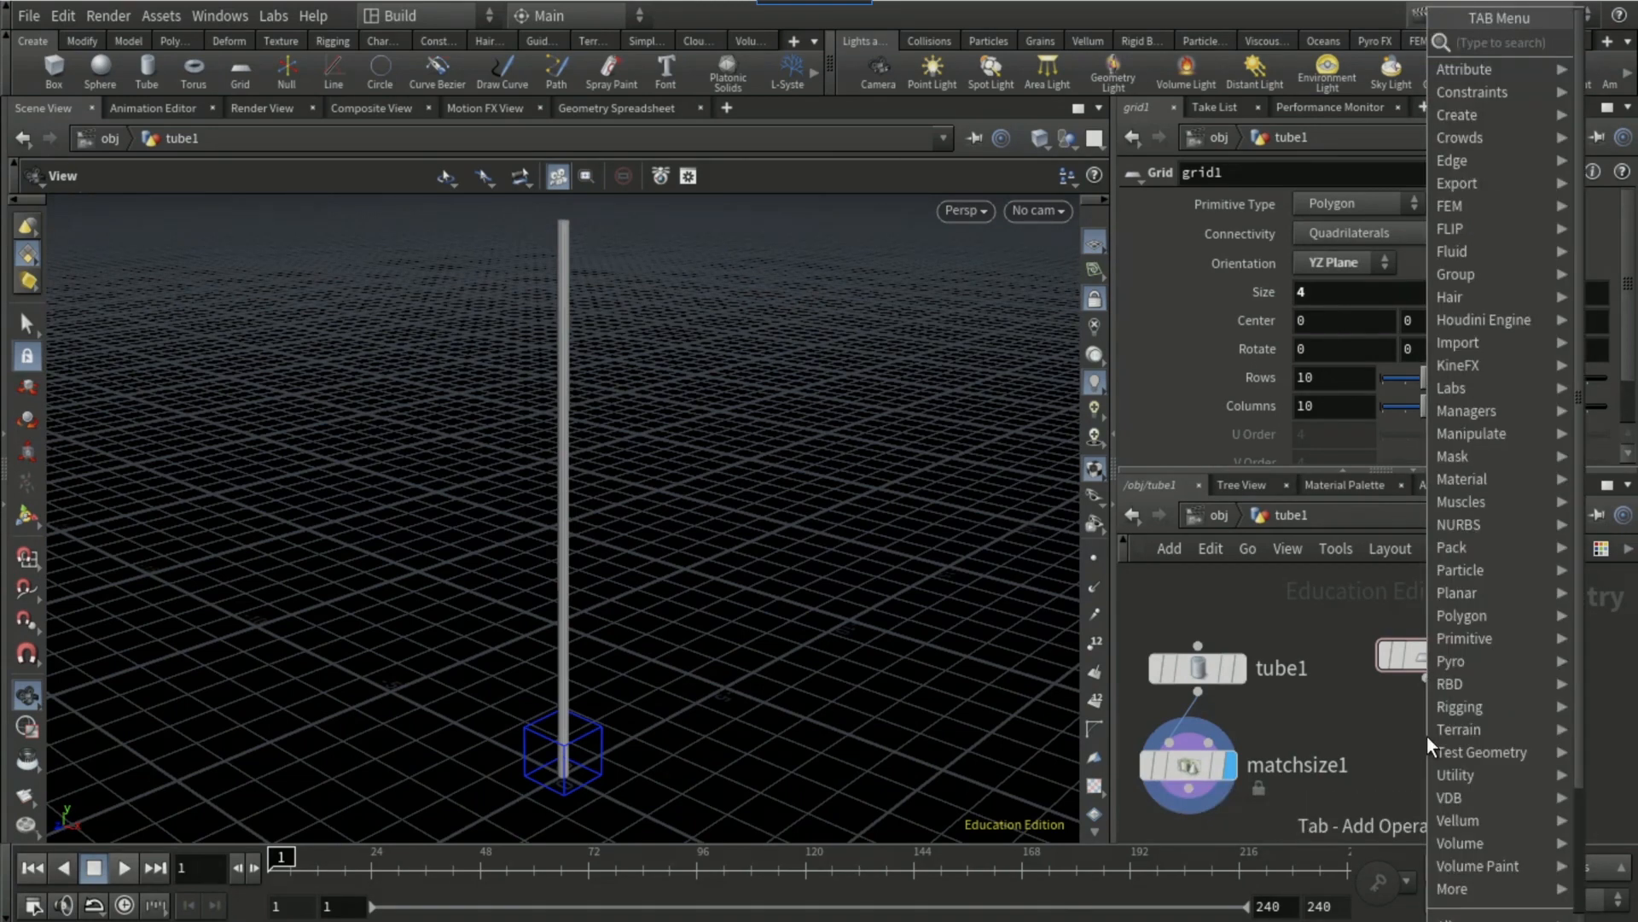
pyautogui.write('match si')
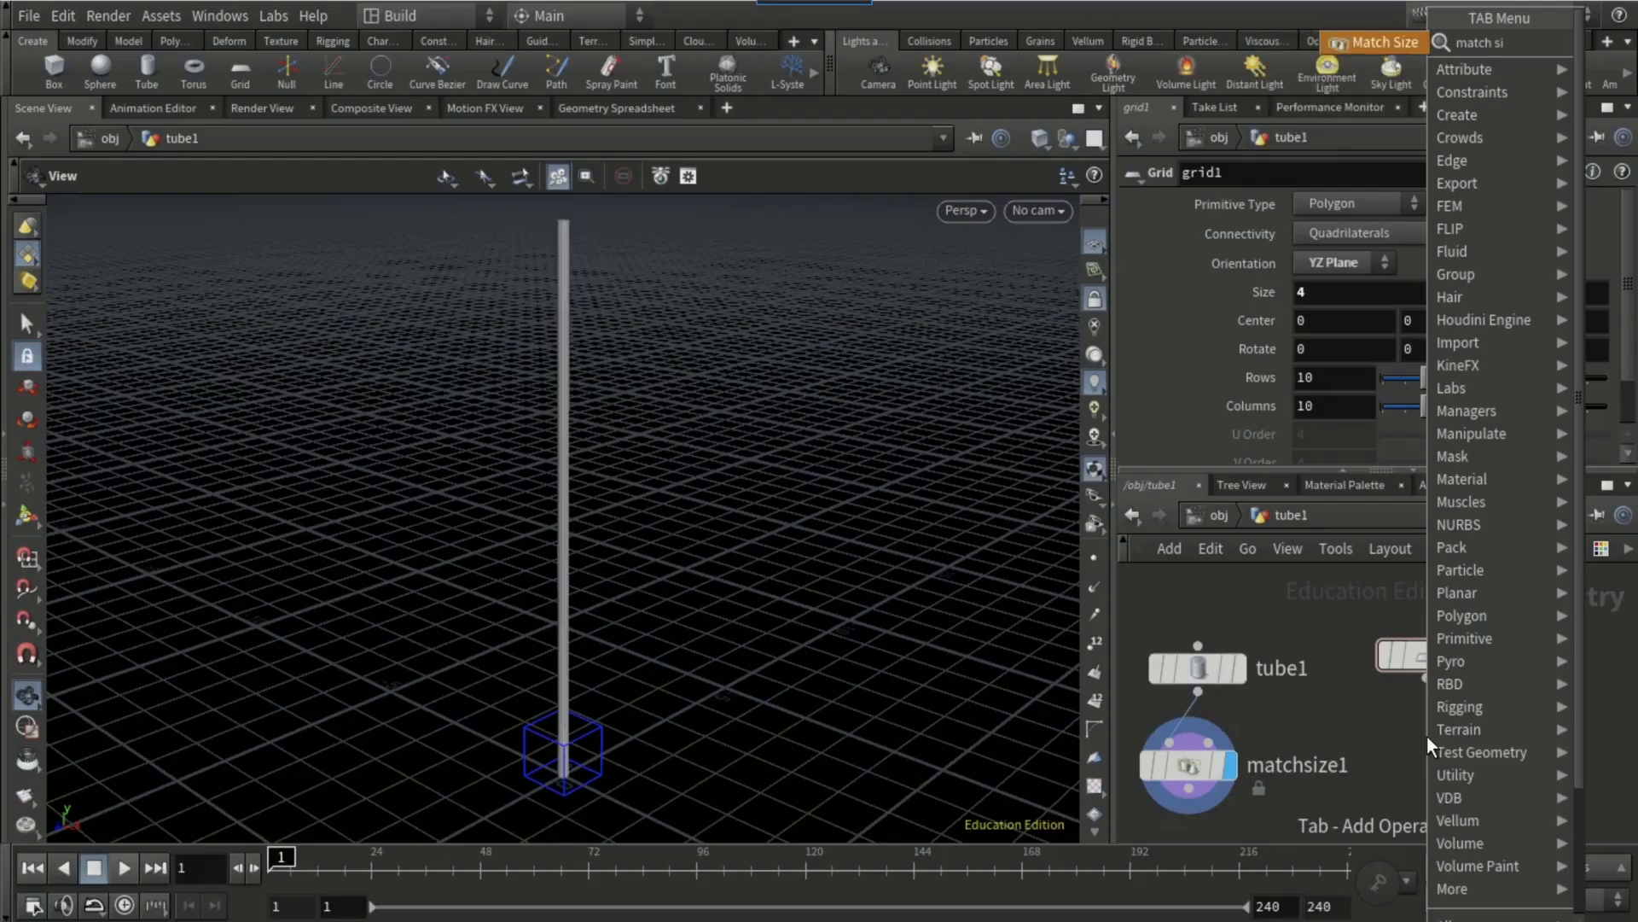
pyautogui.press('Return')
pyautogui.click(1426, 735)
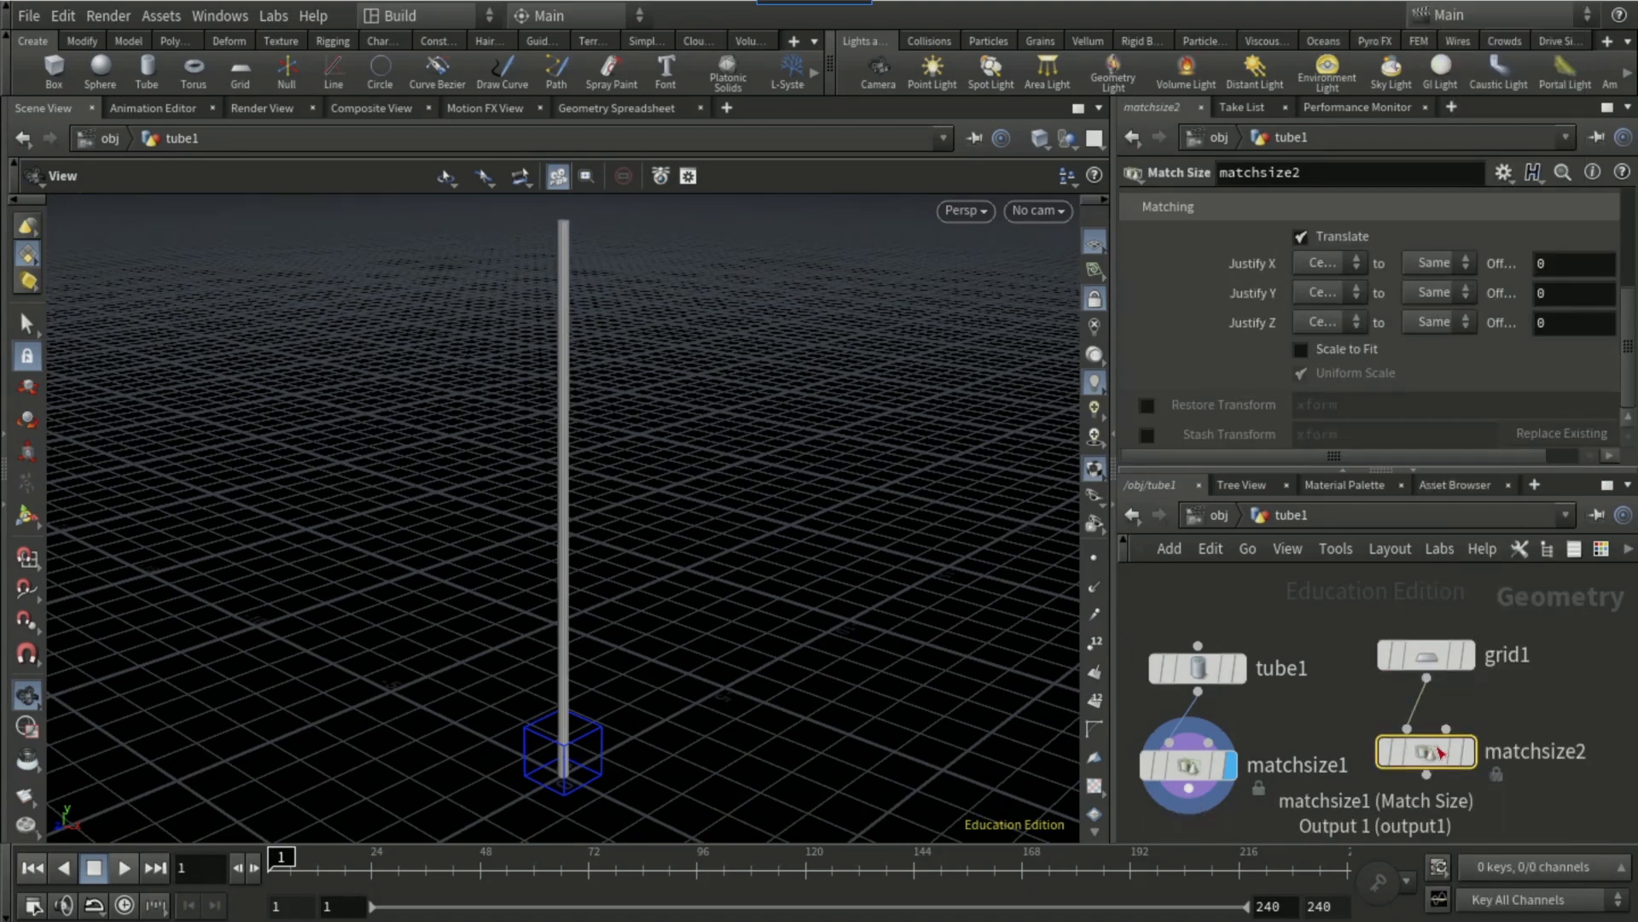
# Step: Connect the tube's Match Size output to the second input of the grid's Match Size node and display the latter
pyautogui.click(1189, 788)
pyautogui.click(1463, 727)
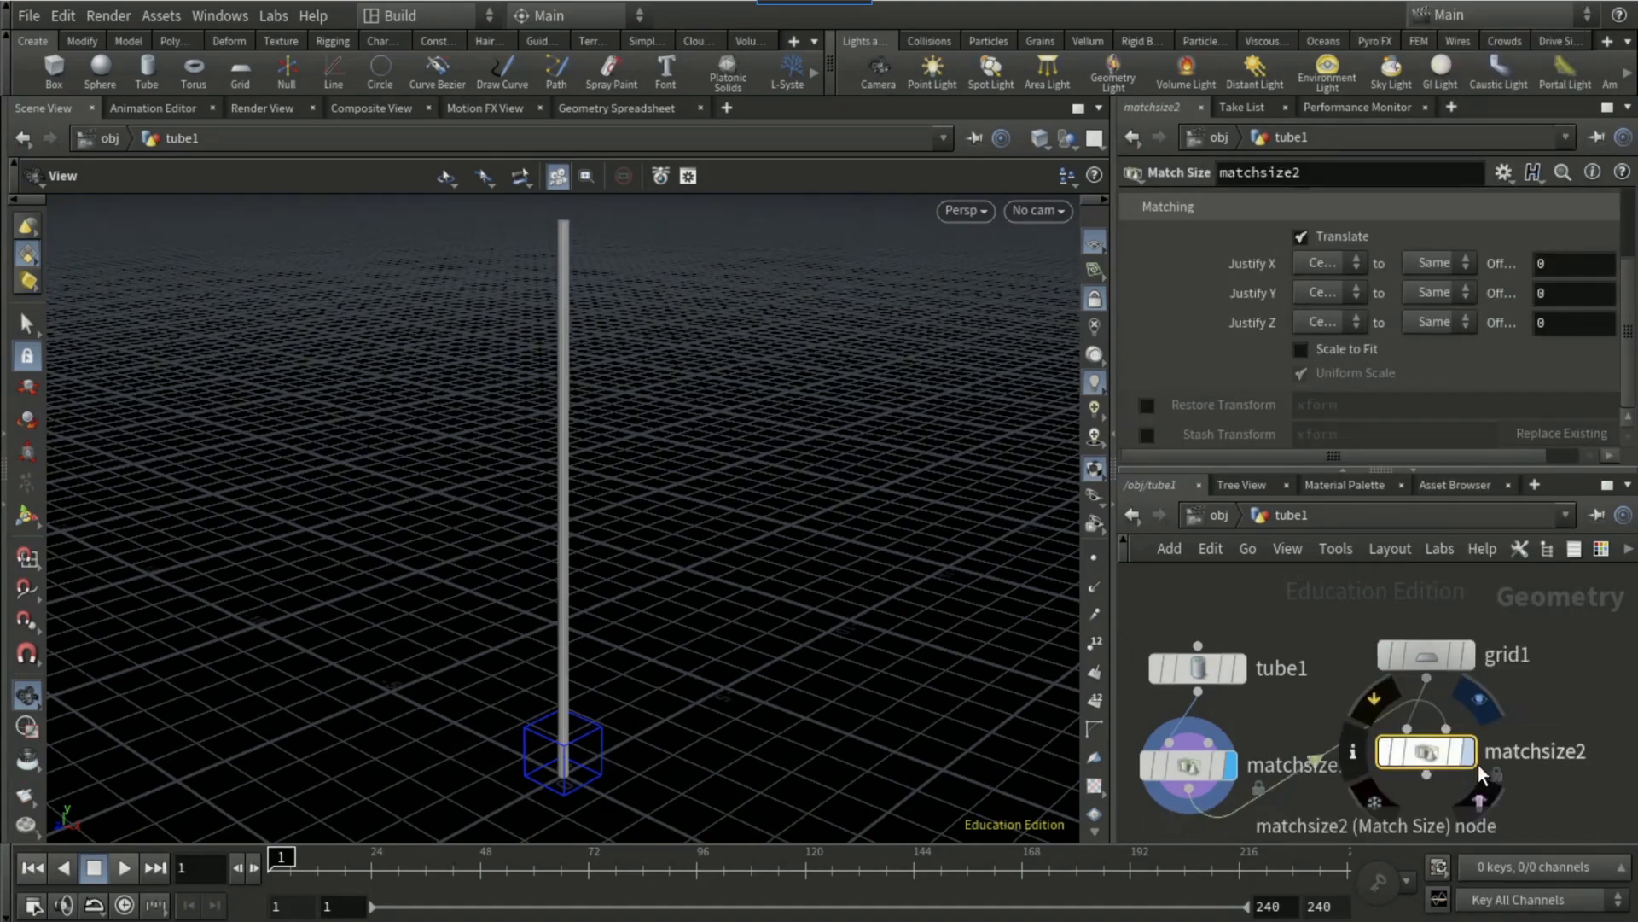
pyautogui.press('r')
pyautogui.click(1421, 754)
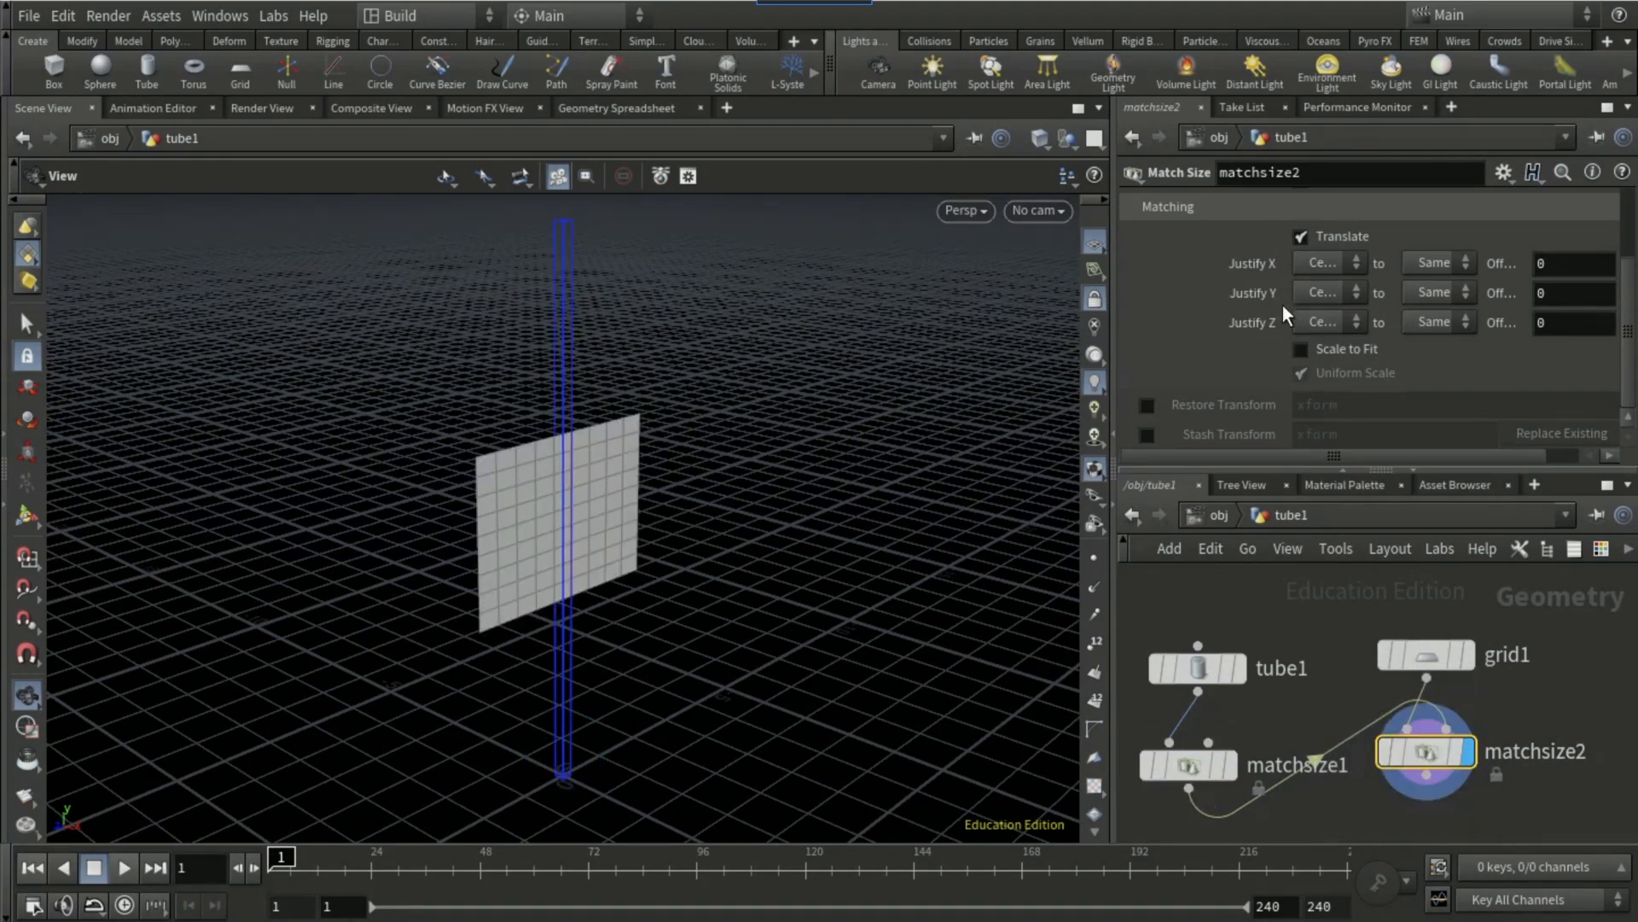
# Step: Align the grid to the pole's top and side by setting Justify Y to Max and Justify Z from Min to Max
pyautogui.click(1321, 294)
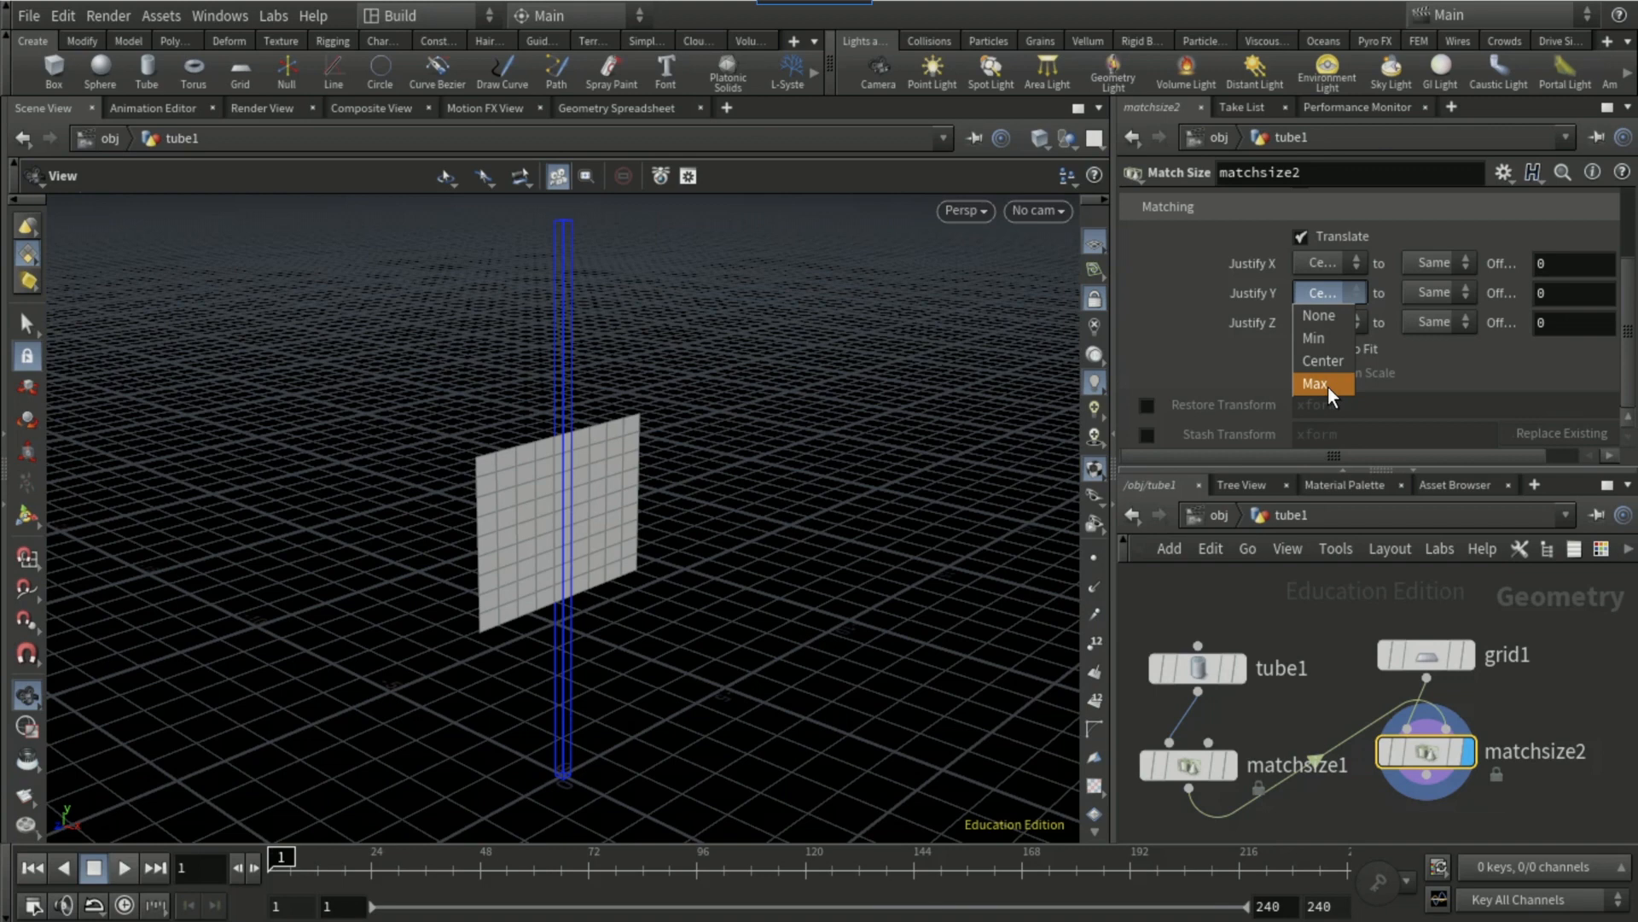
pyautogui.click(1327, 386)
pyautogui.click(1334, 324)
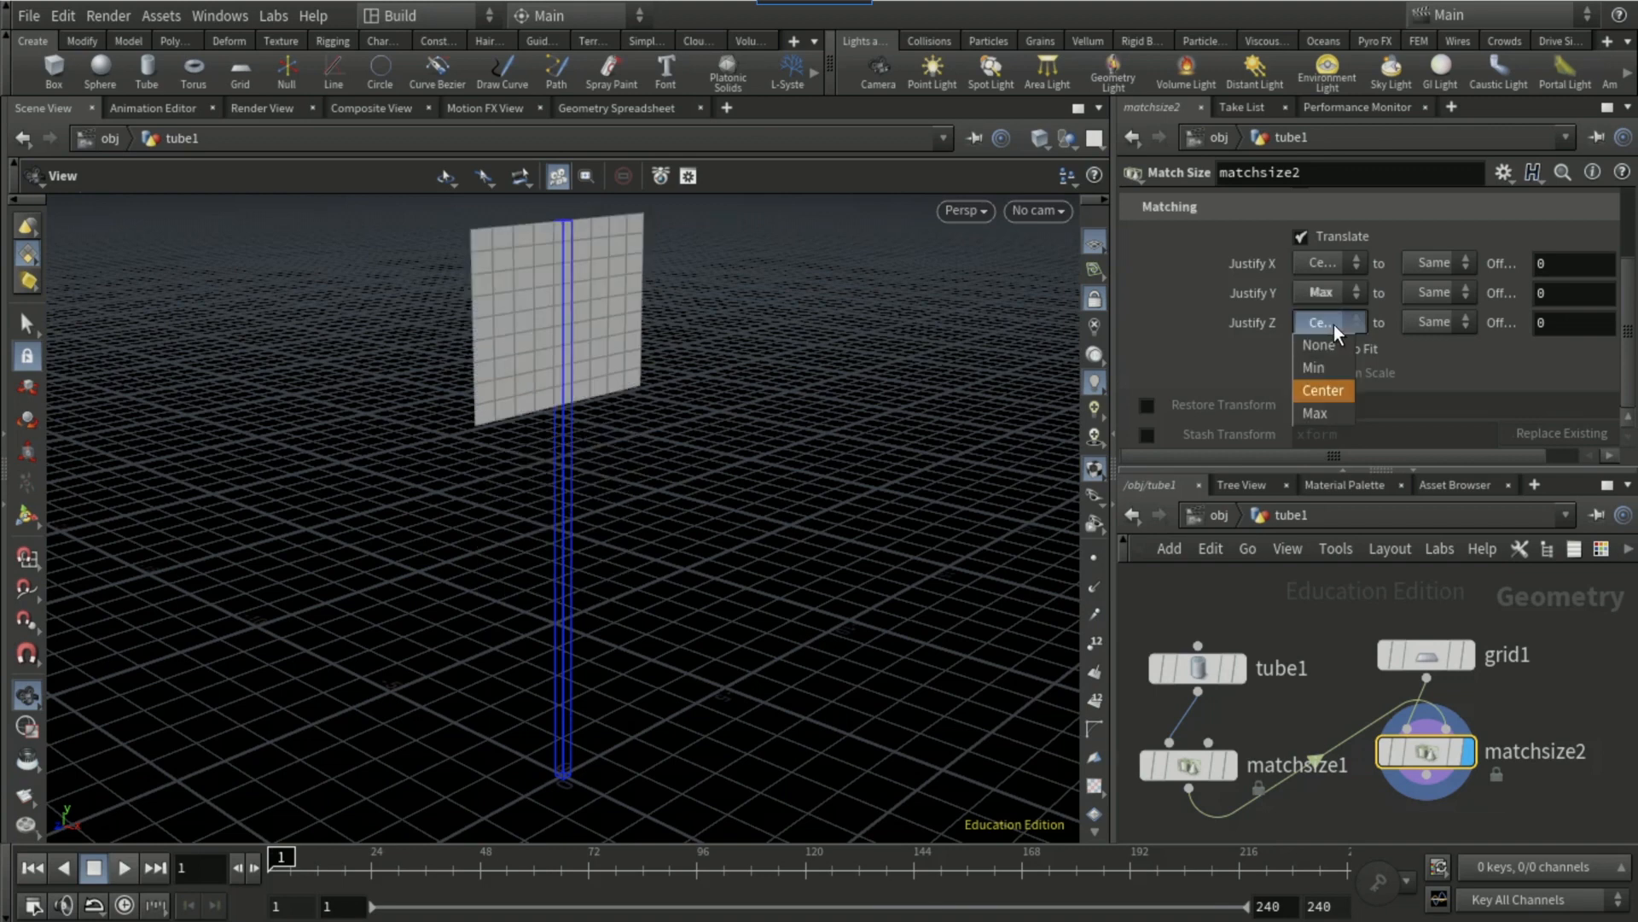
pyautogui.click(1335, 369)
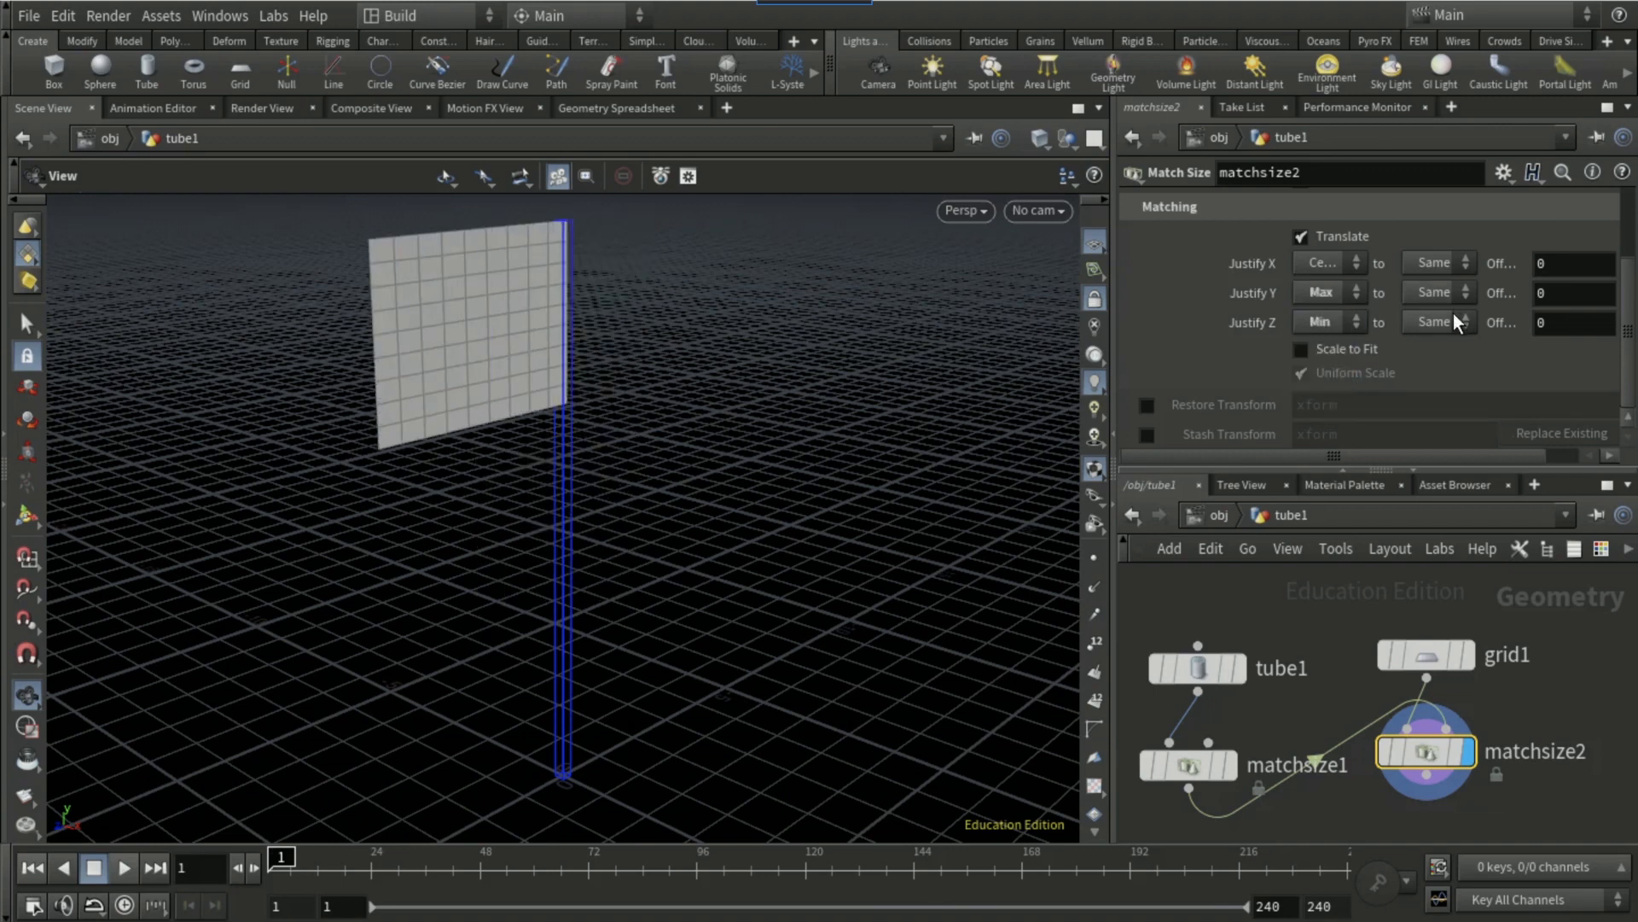
pyautogui.click(1451, 321)
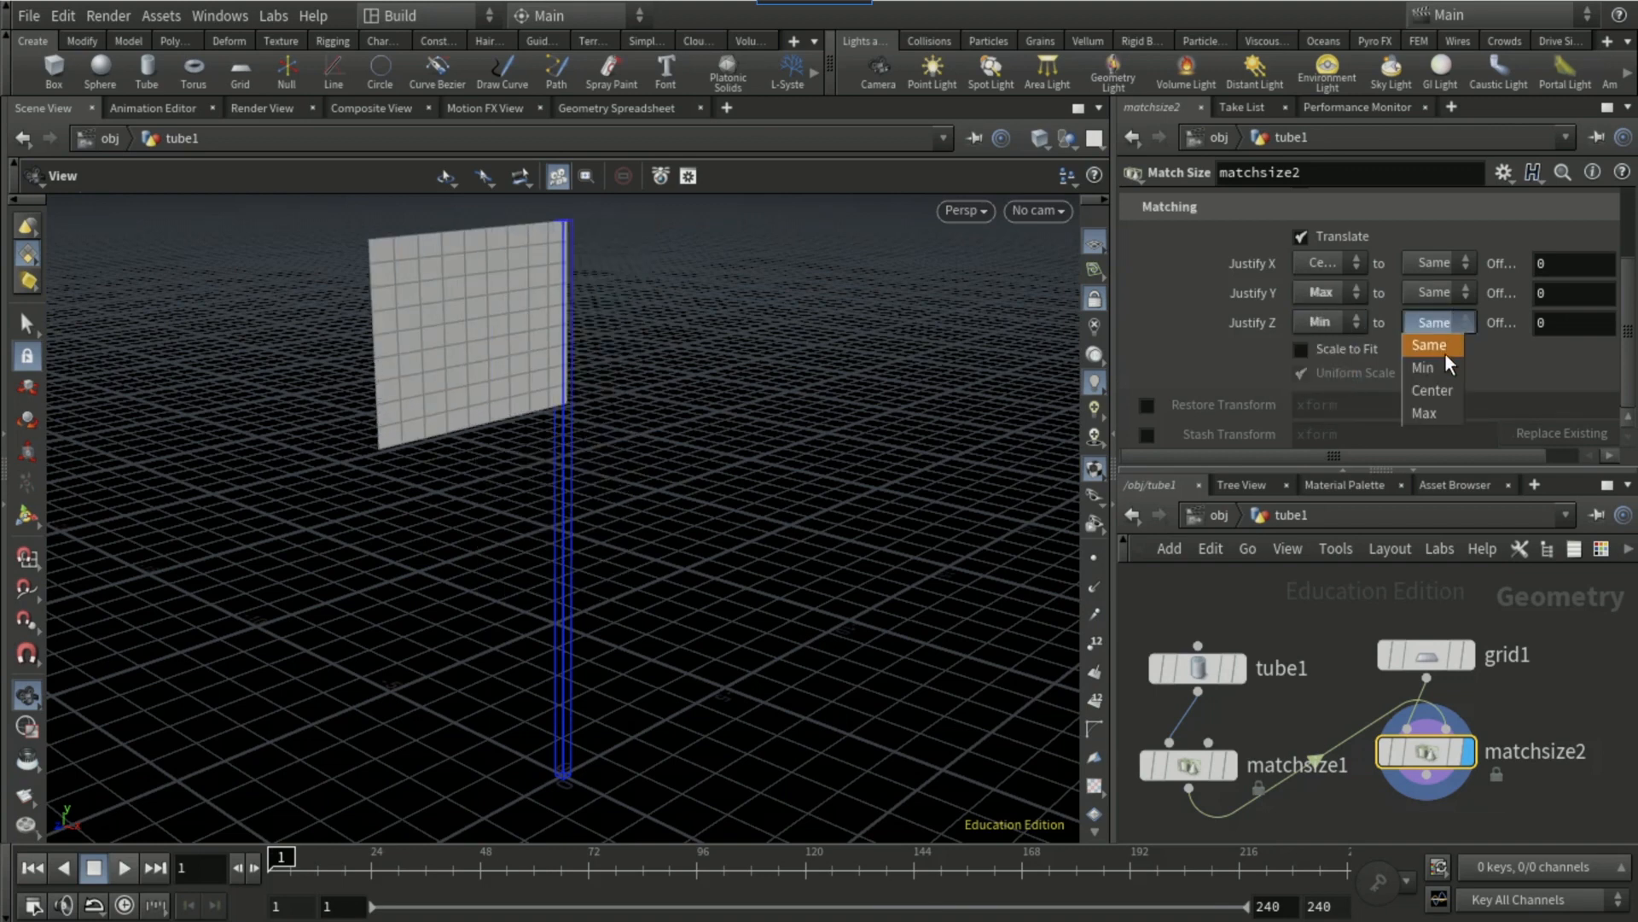
pyautogui.click(1432, 413)
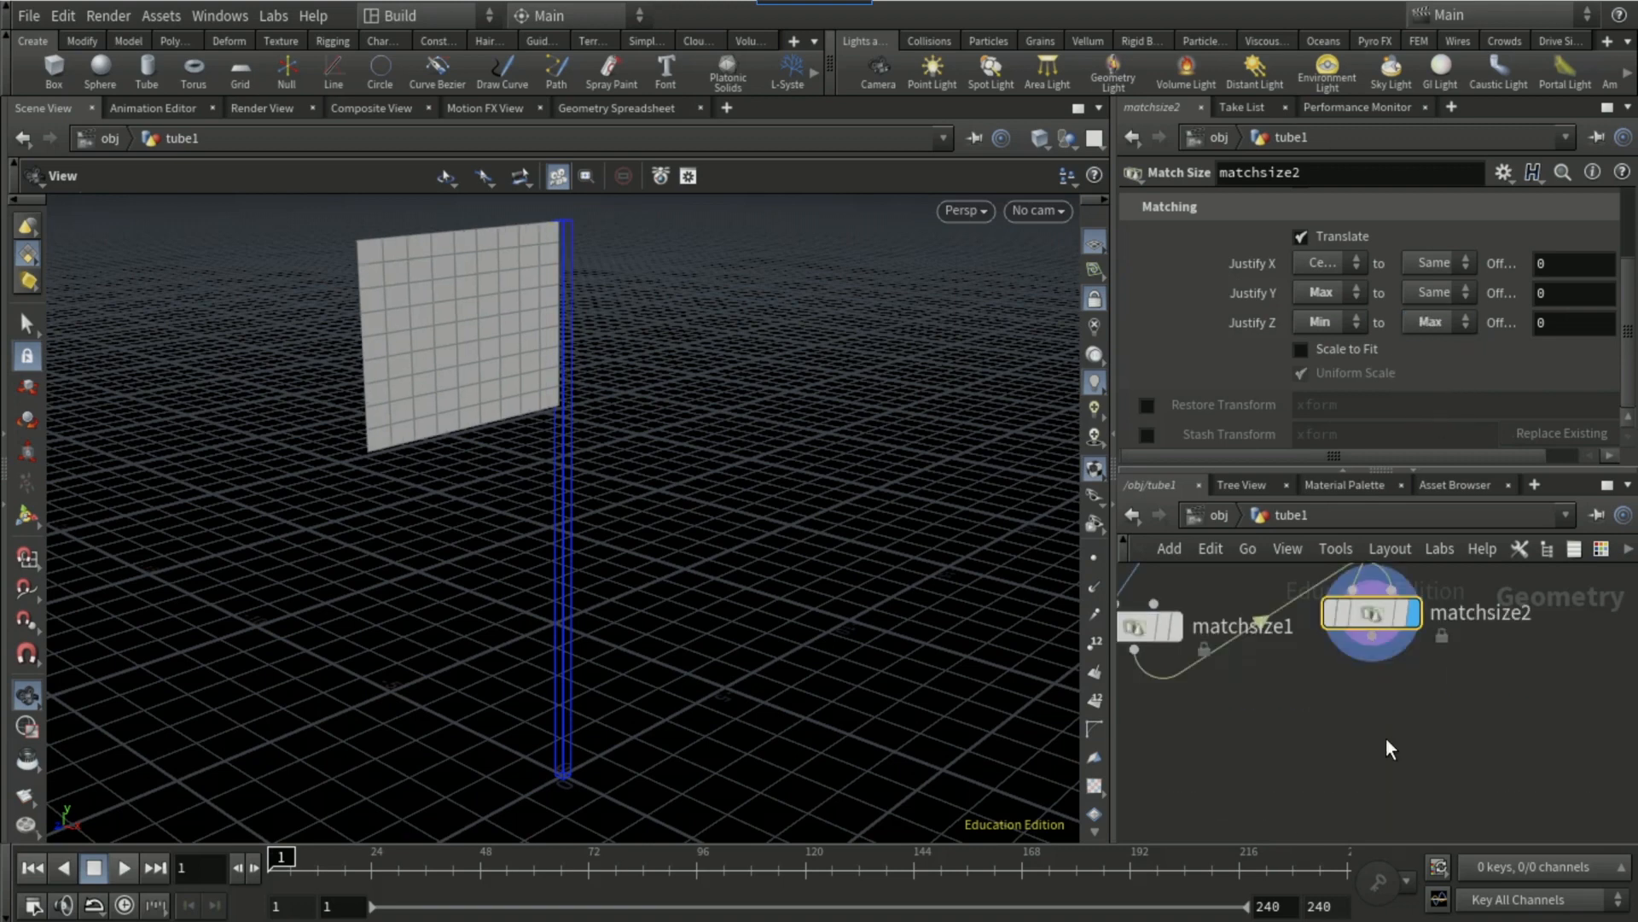
# Step: Add a Remesh node after the grid's Match Size node with a target size of 0.1
pyautogui.press('Tab')
pyautogui.write('rem')
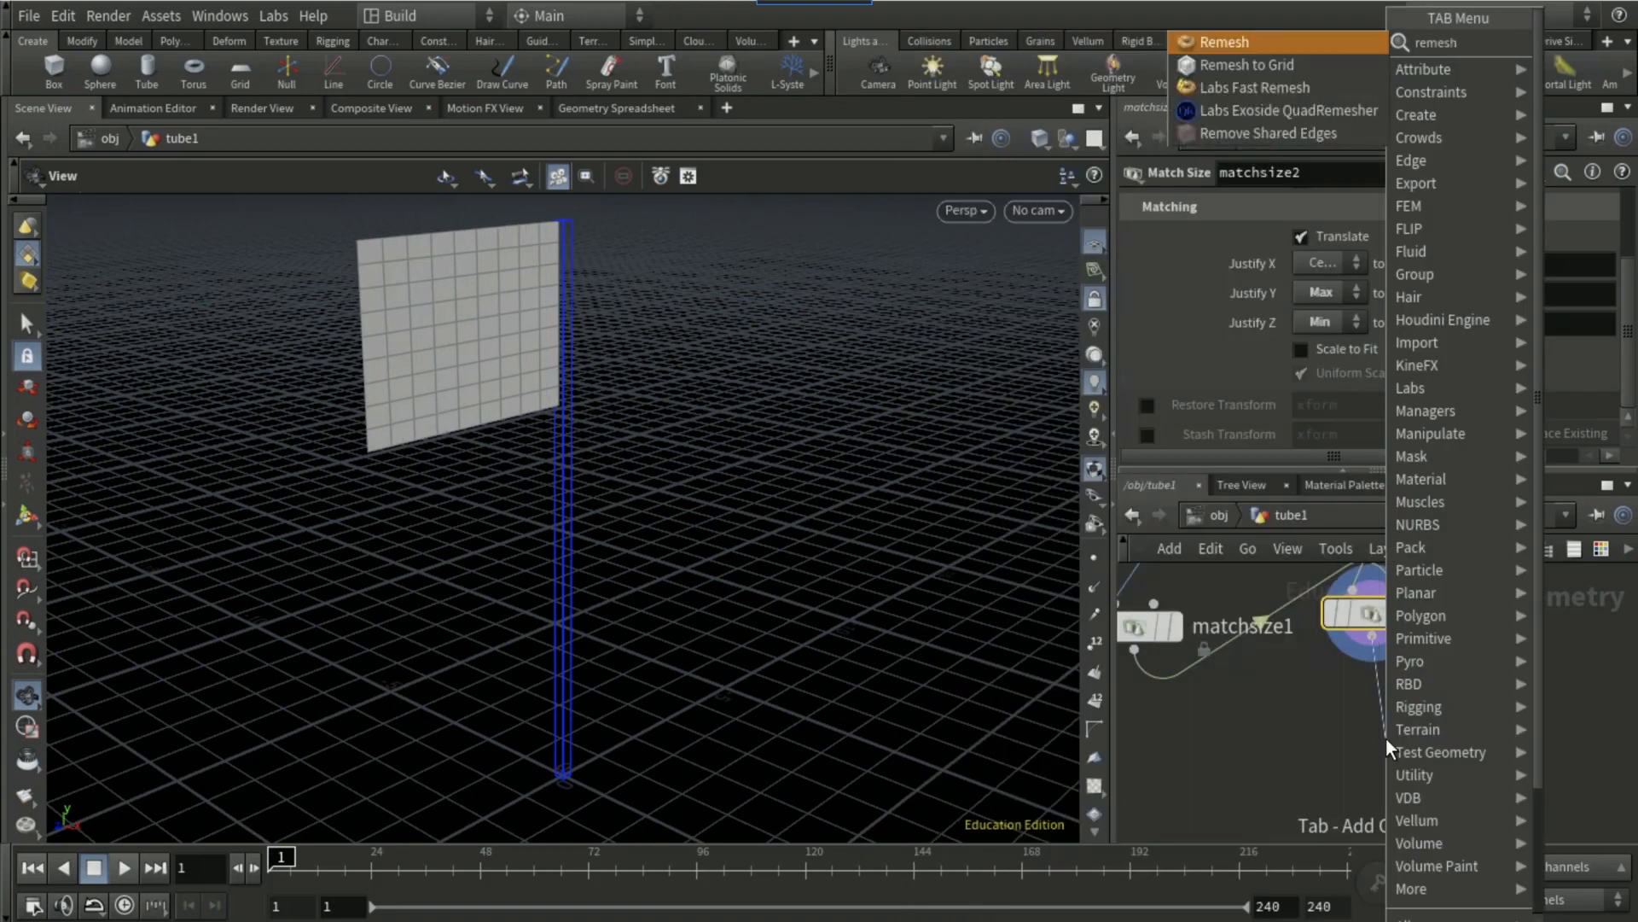
pyautogui.press('Return')
pyautogui.click(1386, 739)
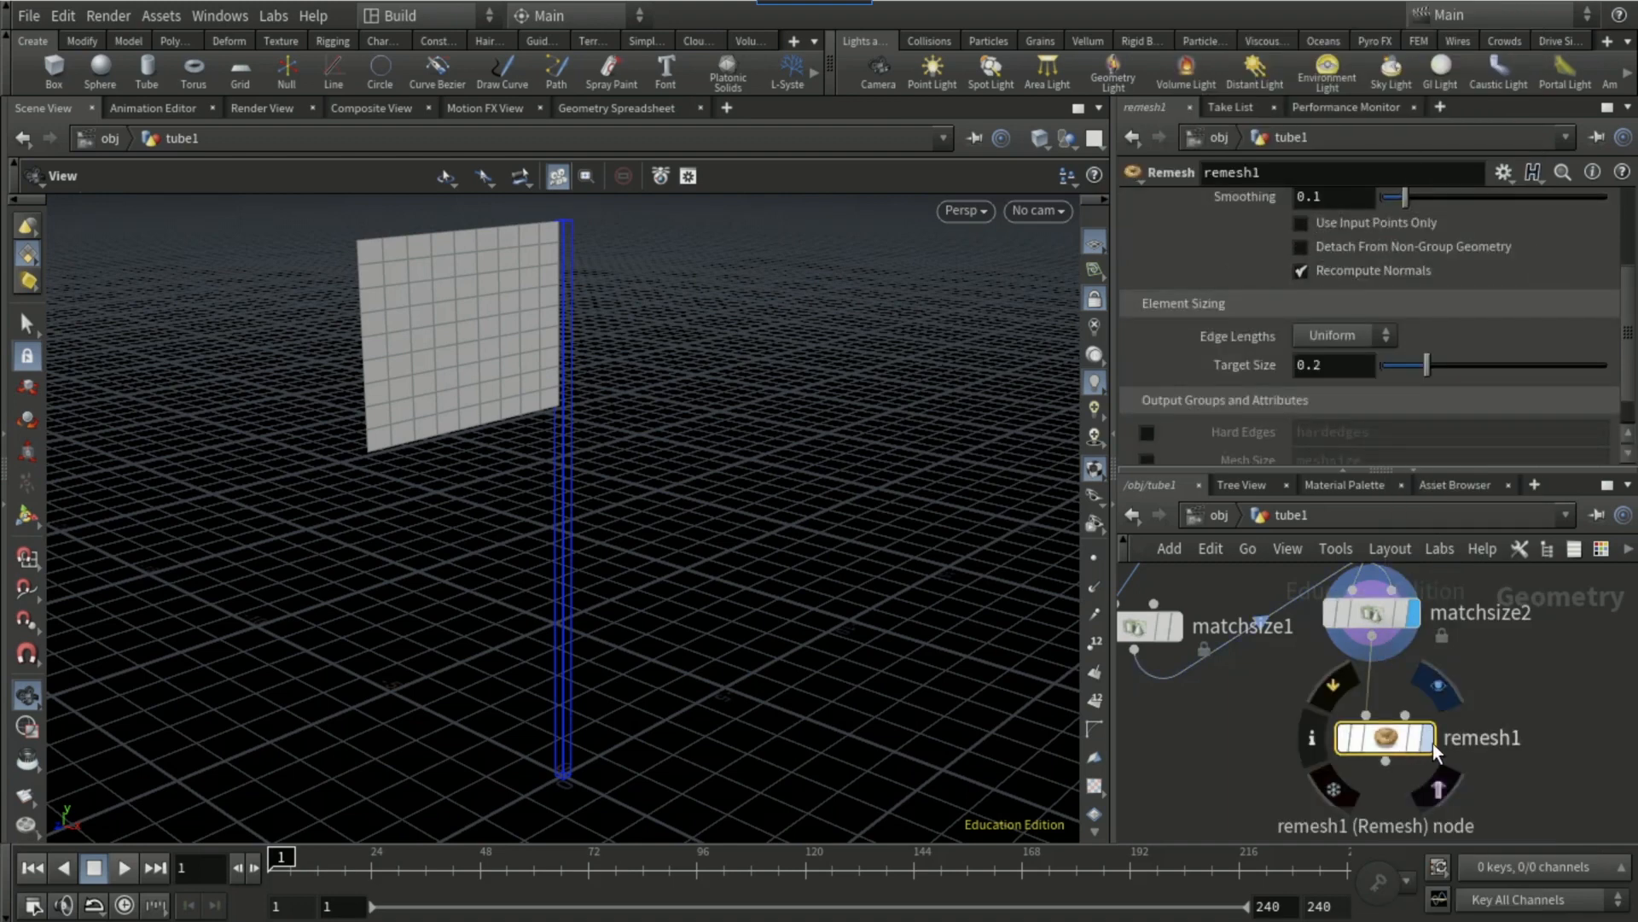
pyautogui.click(1352, 365)
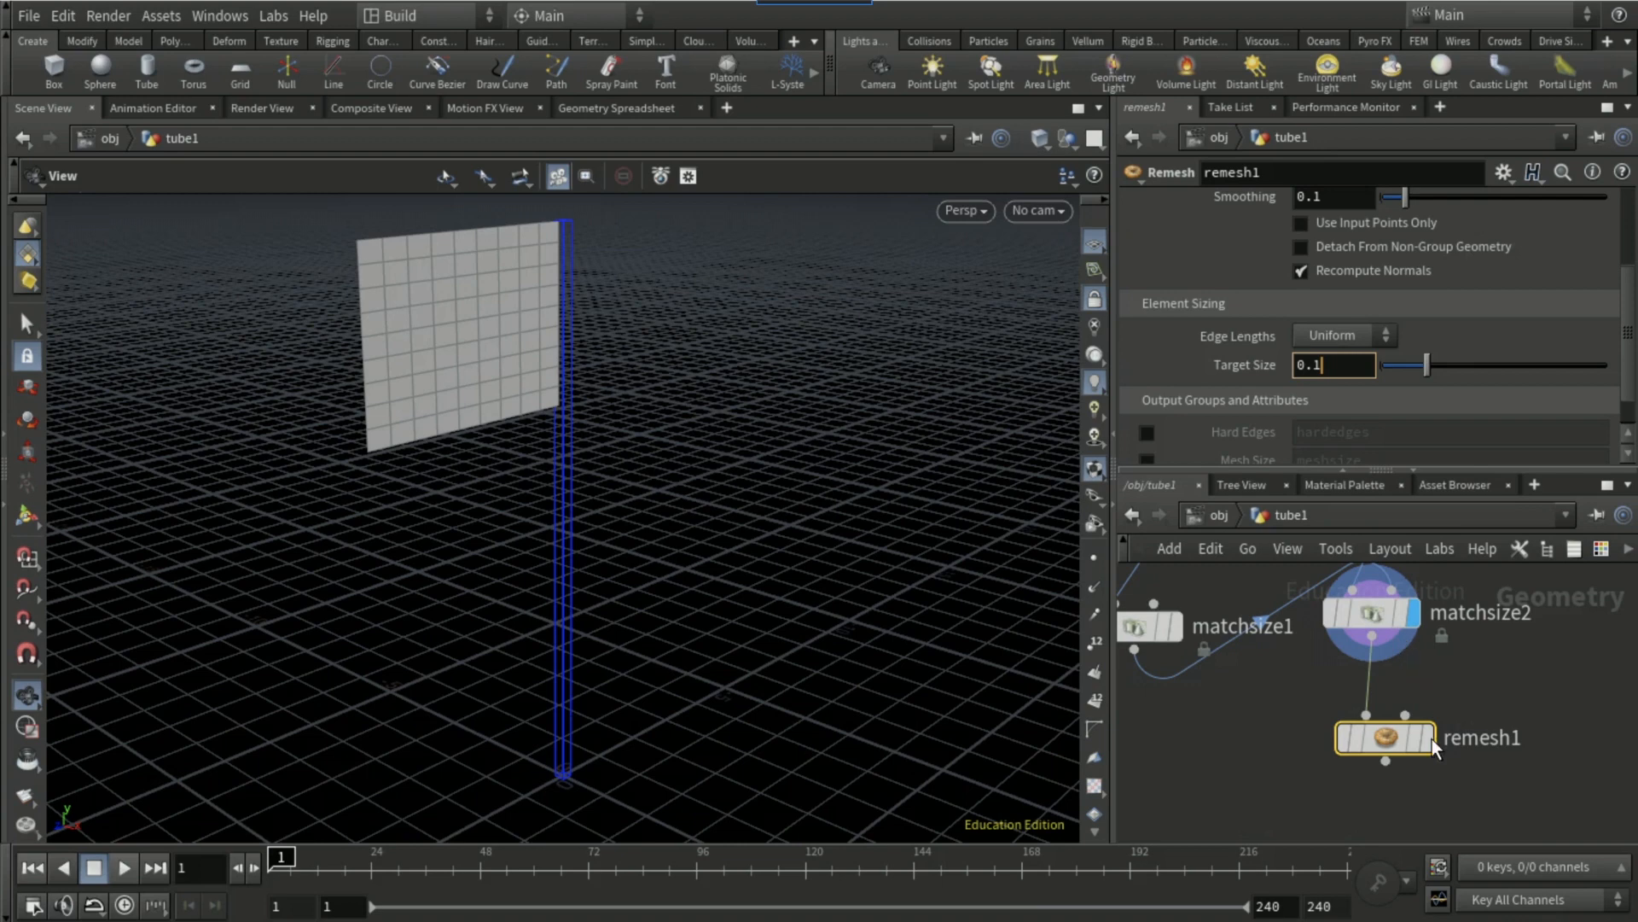
# Step: Add a Vellum Cloth constraints node wired to the output of the remesh node
pyautogui.click(1385, 761)
pyautogui.press('Tab')
pyautogui.write('ve')
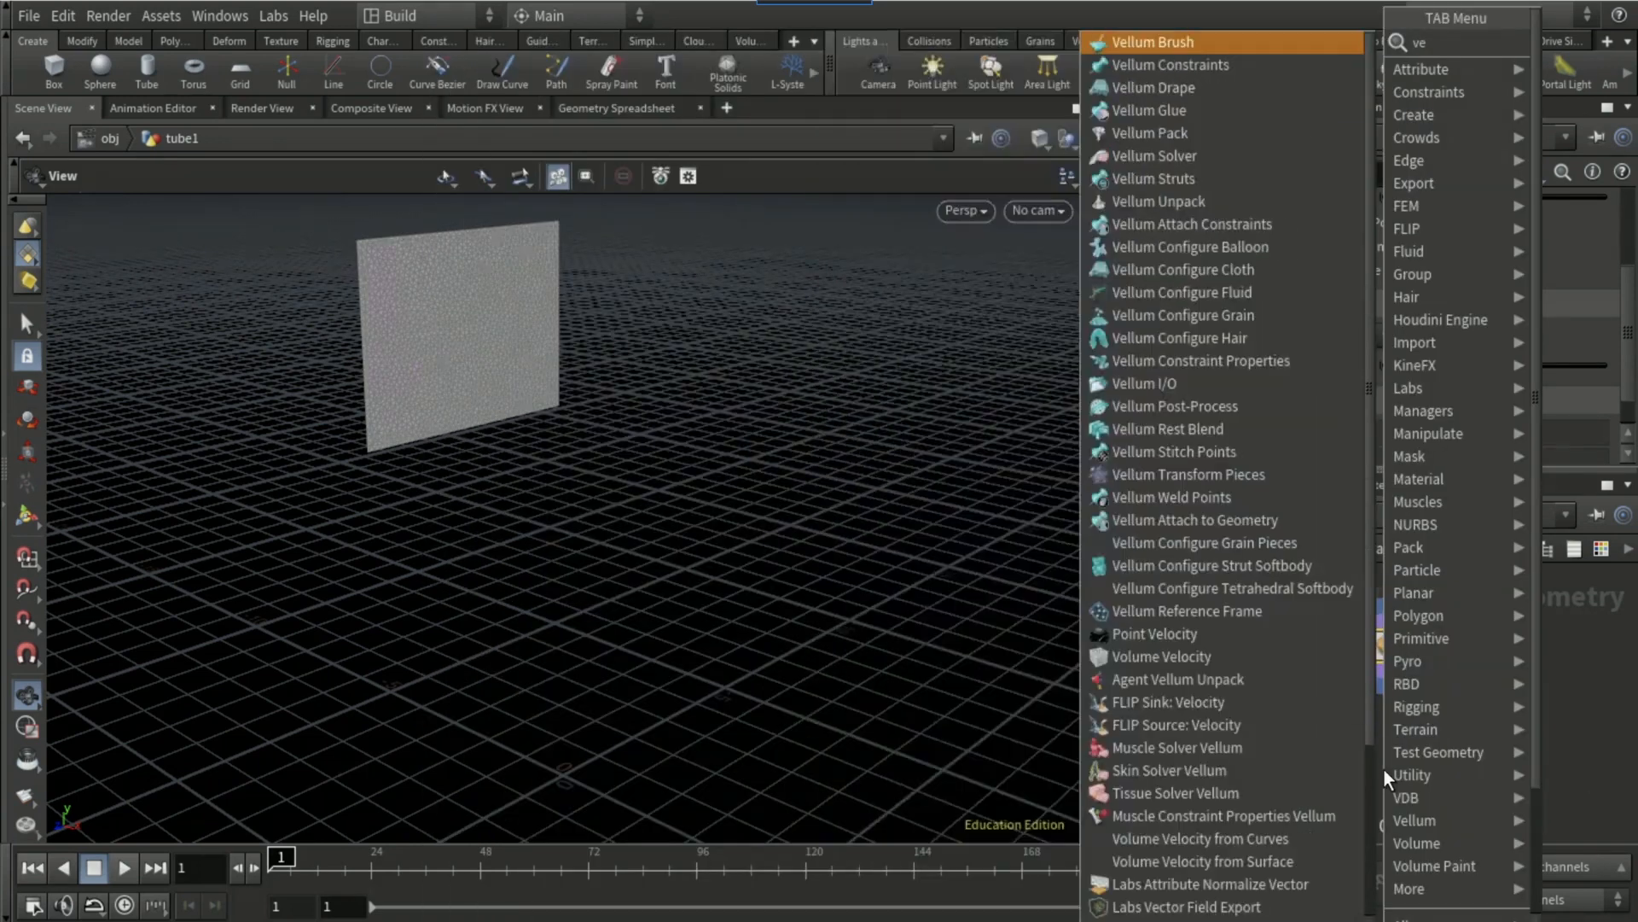
pyautogui.write('llum cloth')
pyautogui.press('Return')
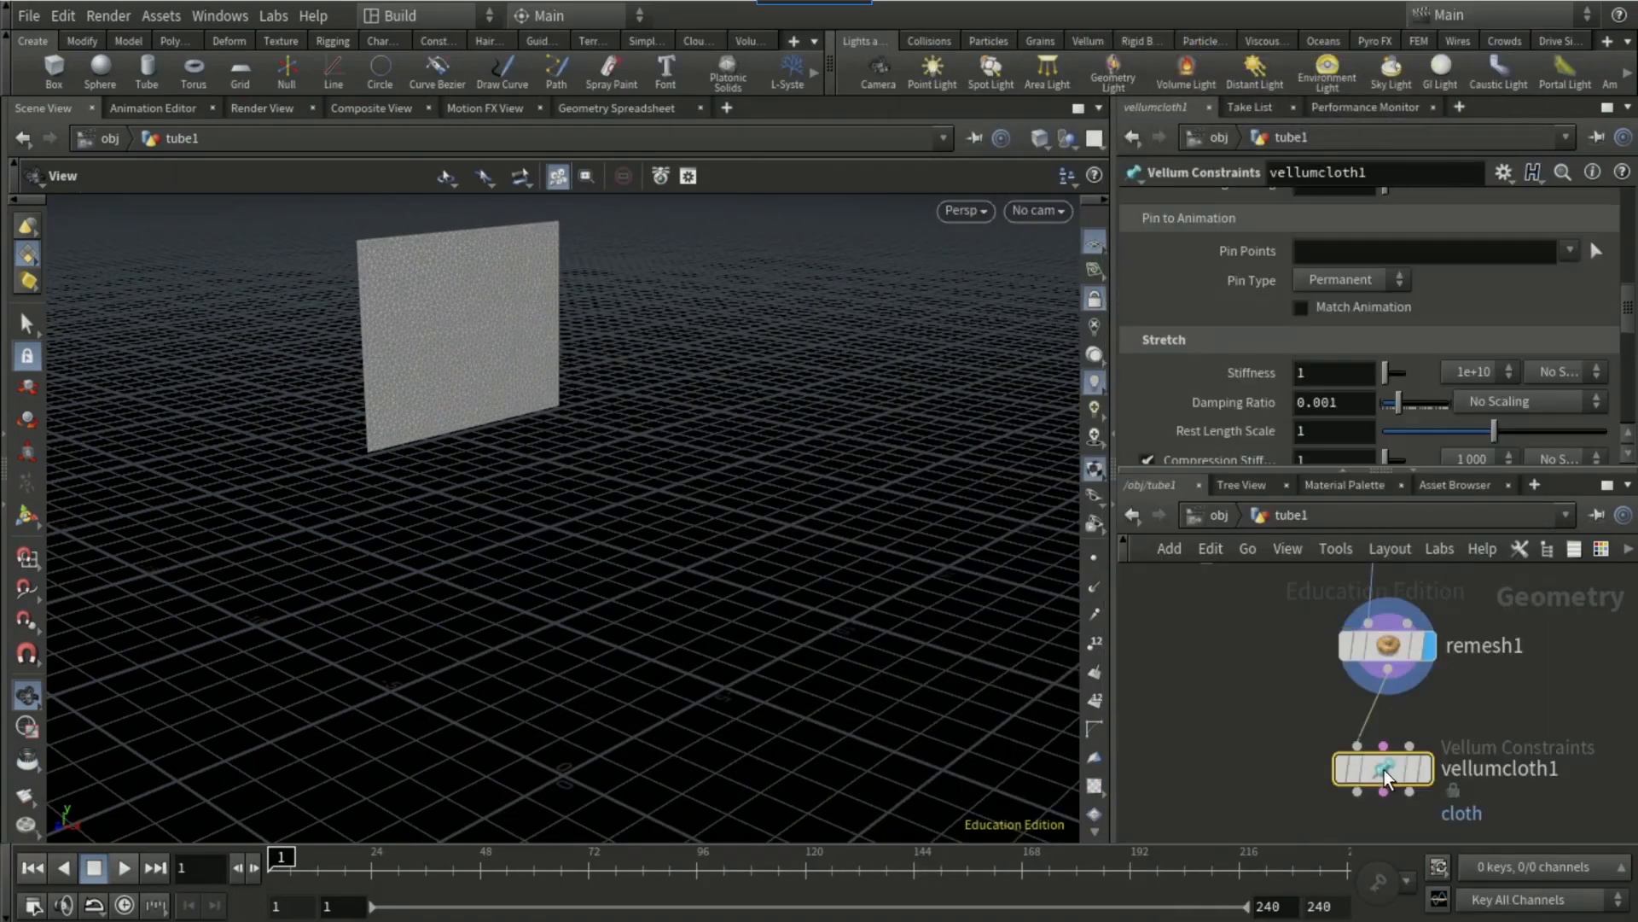
# Step: Add a Vellum Attach Constraints node wired to the outputs of the Vellum Cloth node
pyautogui.click(1351, 669)
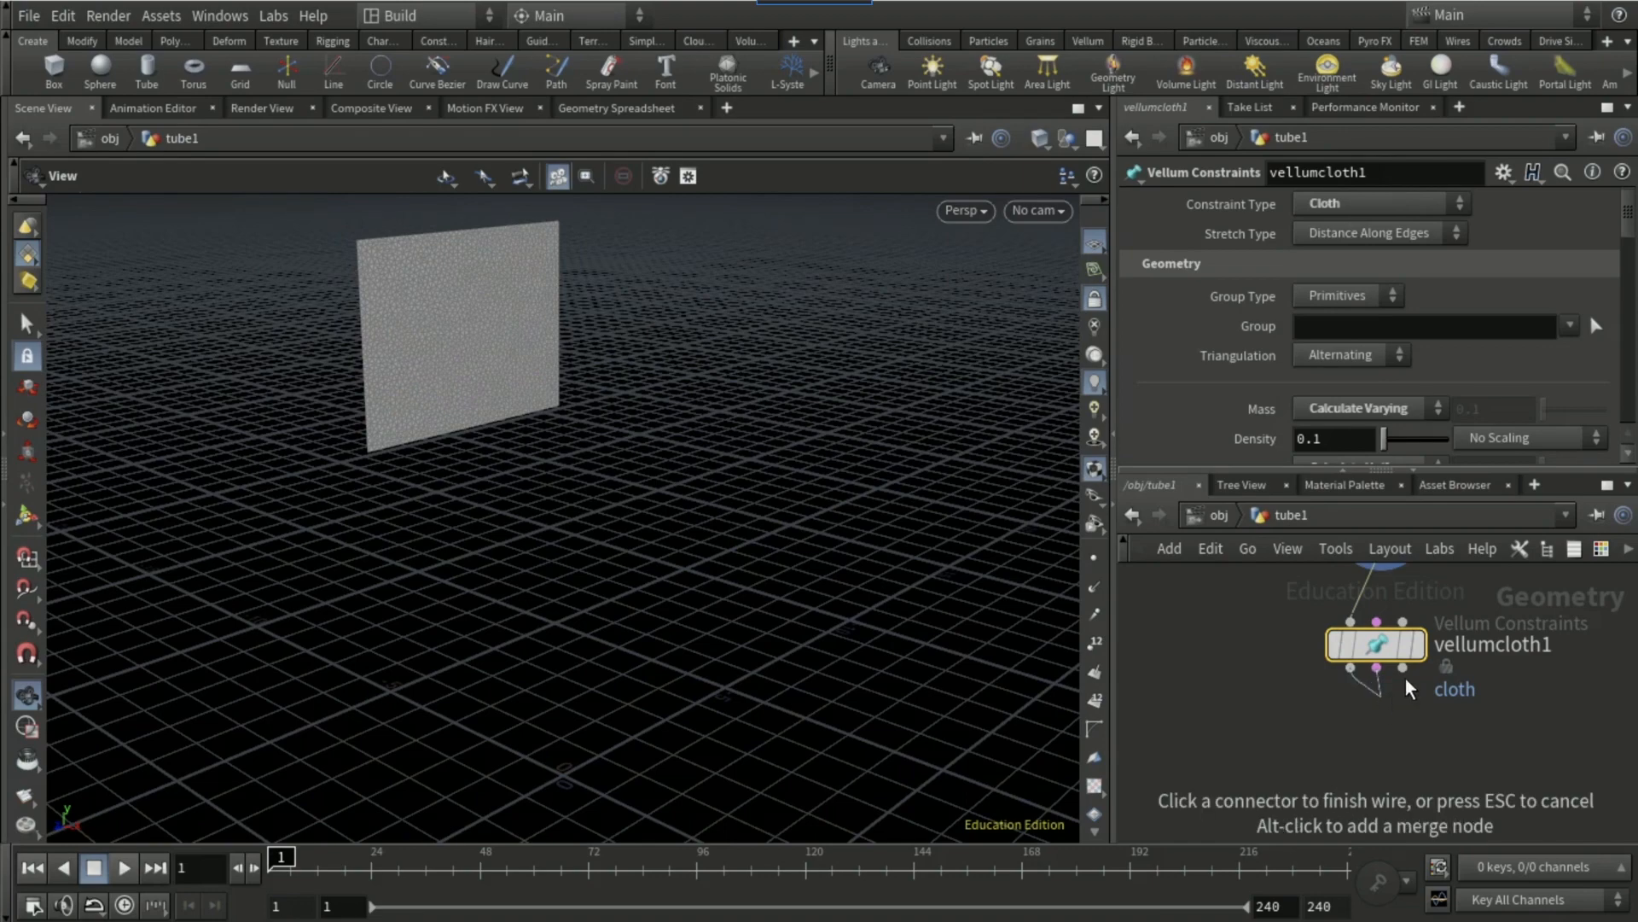
pyautogui.press('Tab')
pyautogui.write('vel')
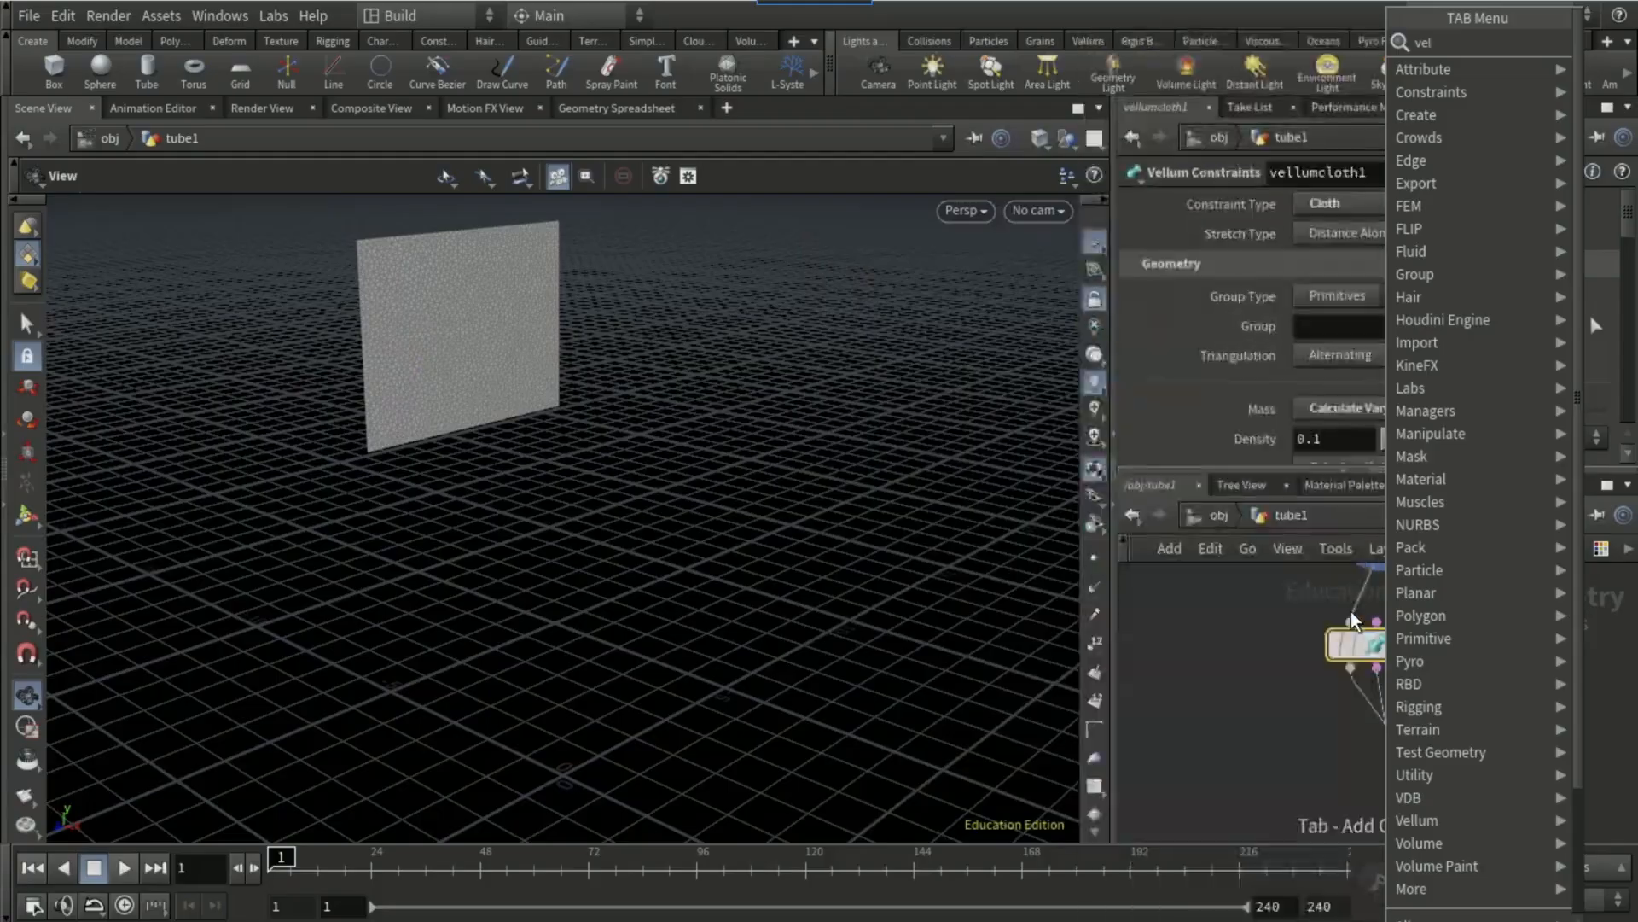
pyautogui.write('lum attach')
pyautogui.press('Return')
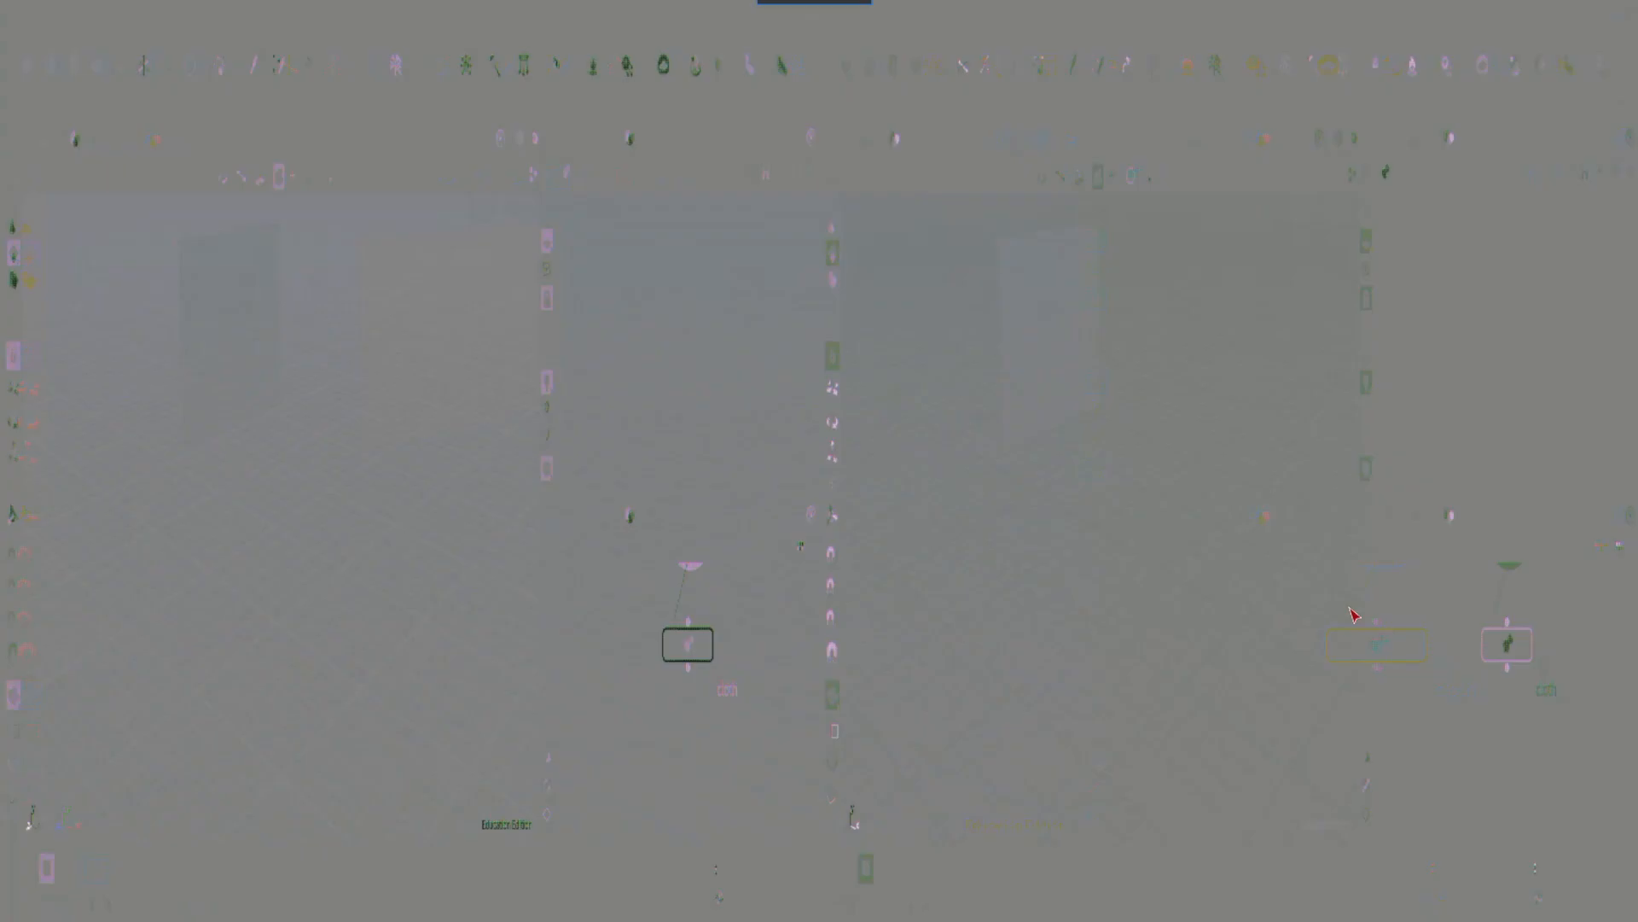
pyautogui.click(1382, 739)
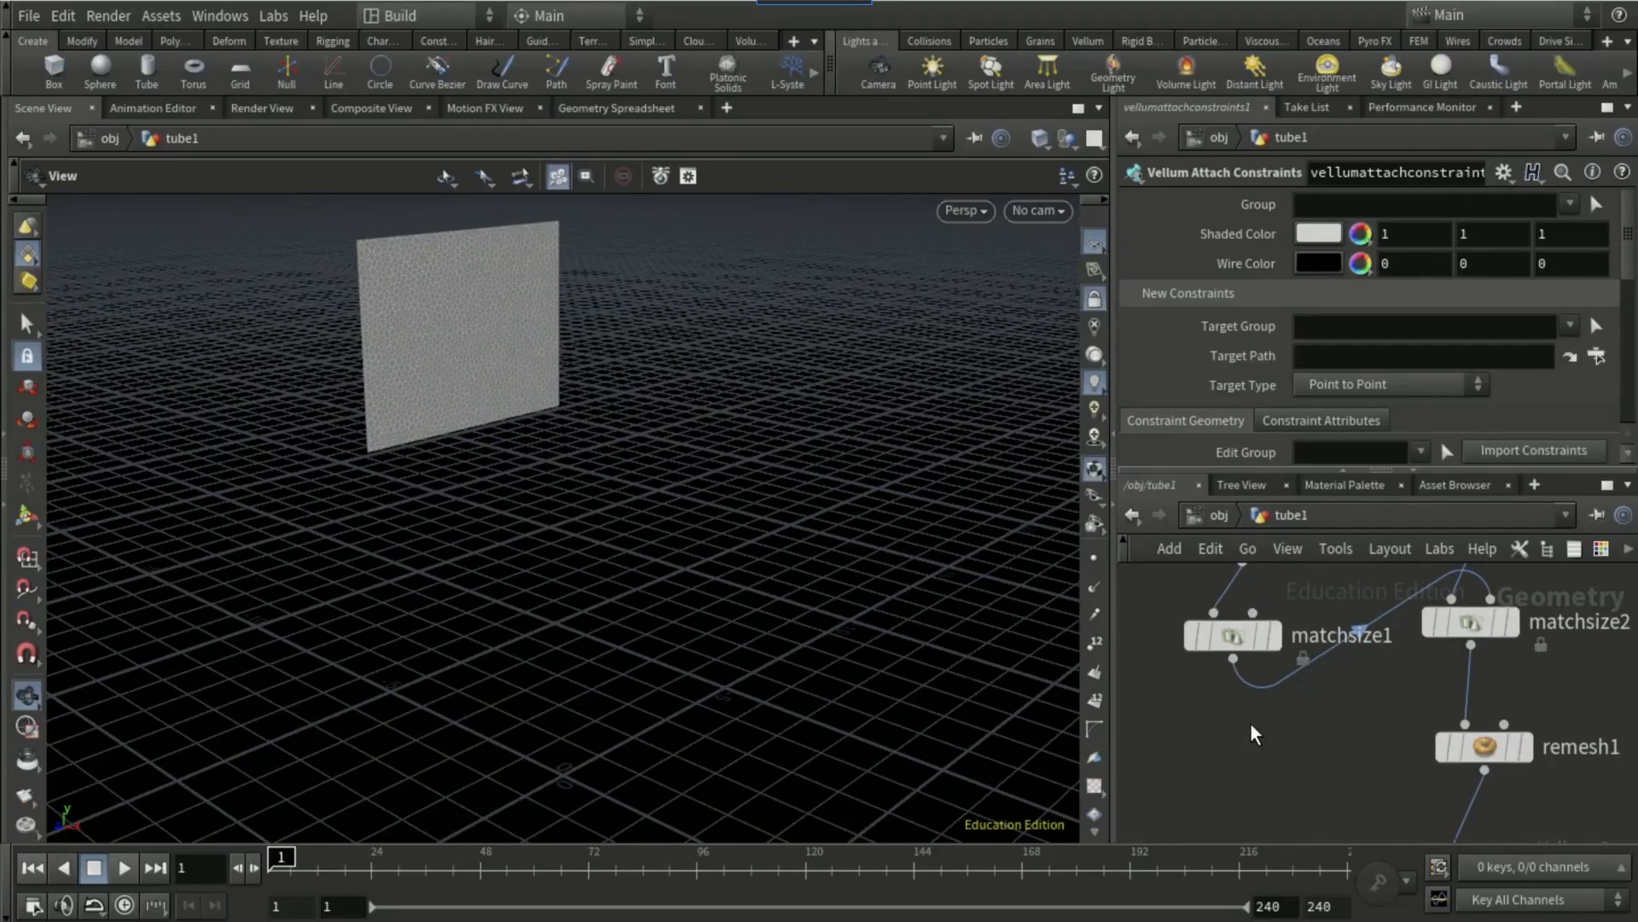
# Step: Add a Resample node wired to the output of the pole's Match Size node
pyautogui.click(1233, 659)
pyautogui.press('Tab')
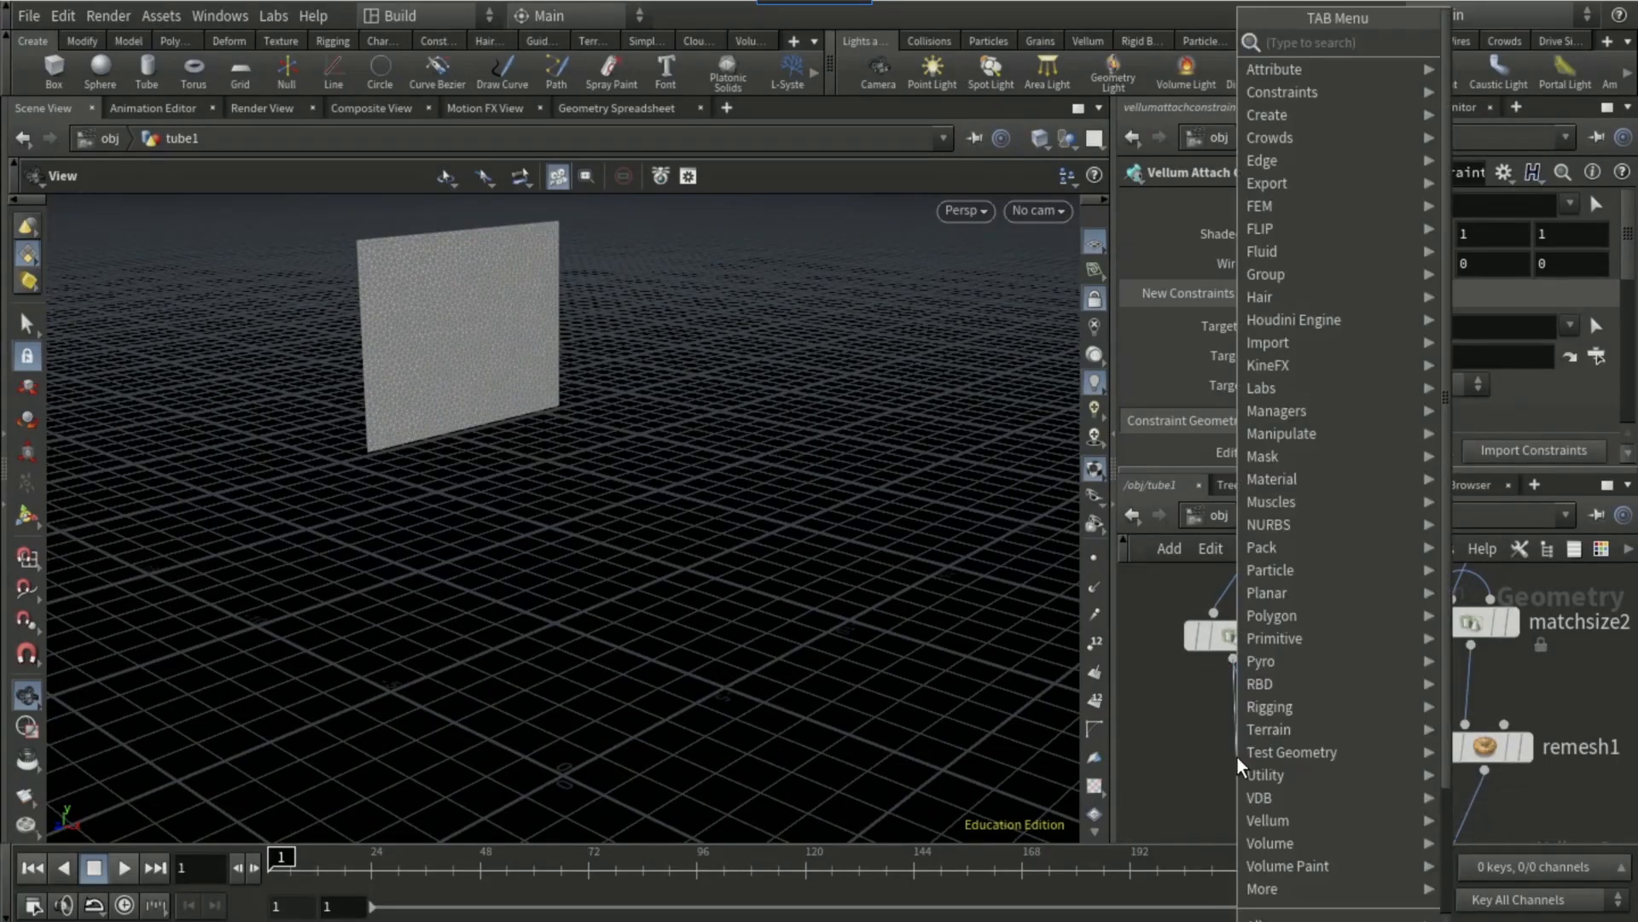
pyautogui.write('resample')
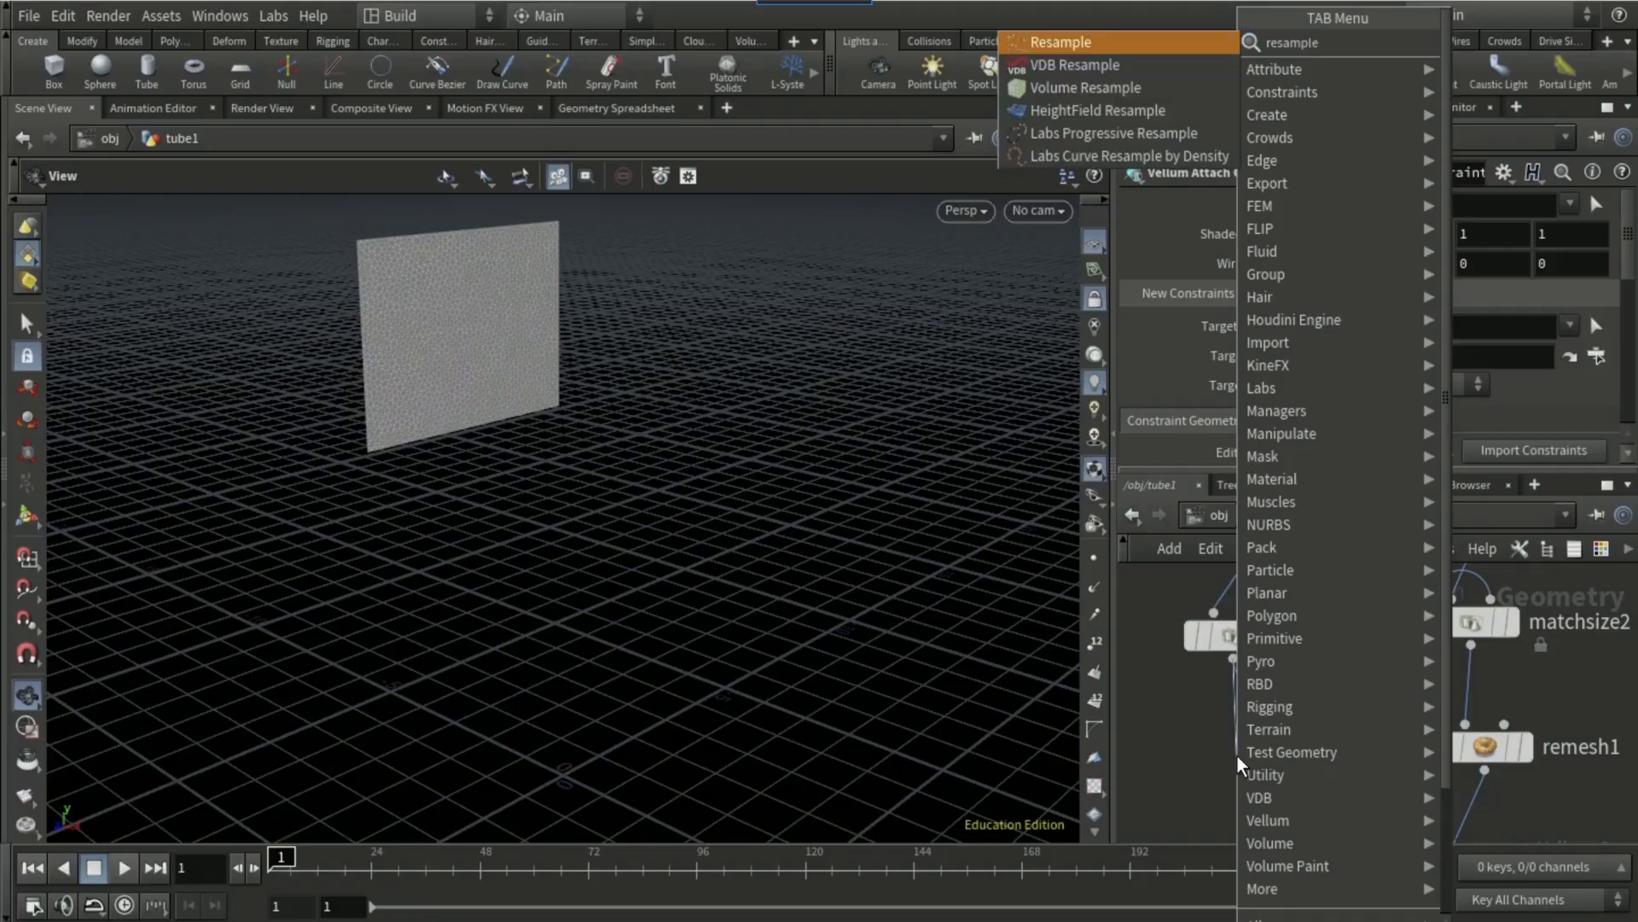
pyautogui.press('Return')
pyautogui.click(1236, 754)
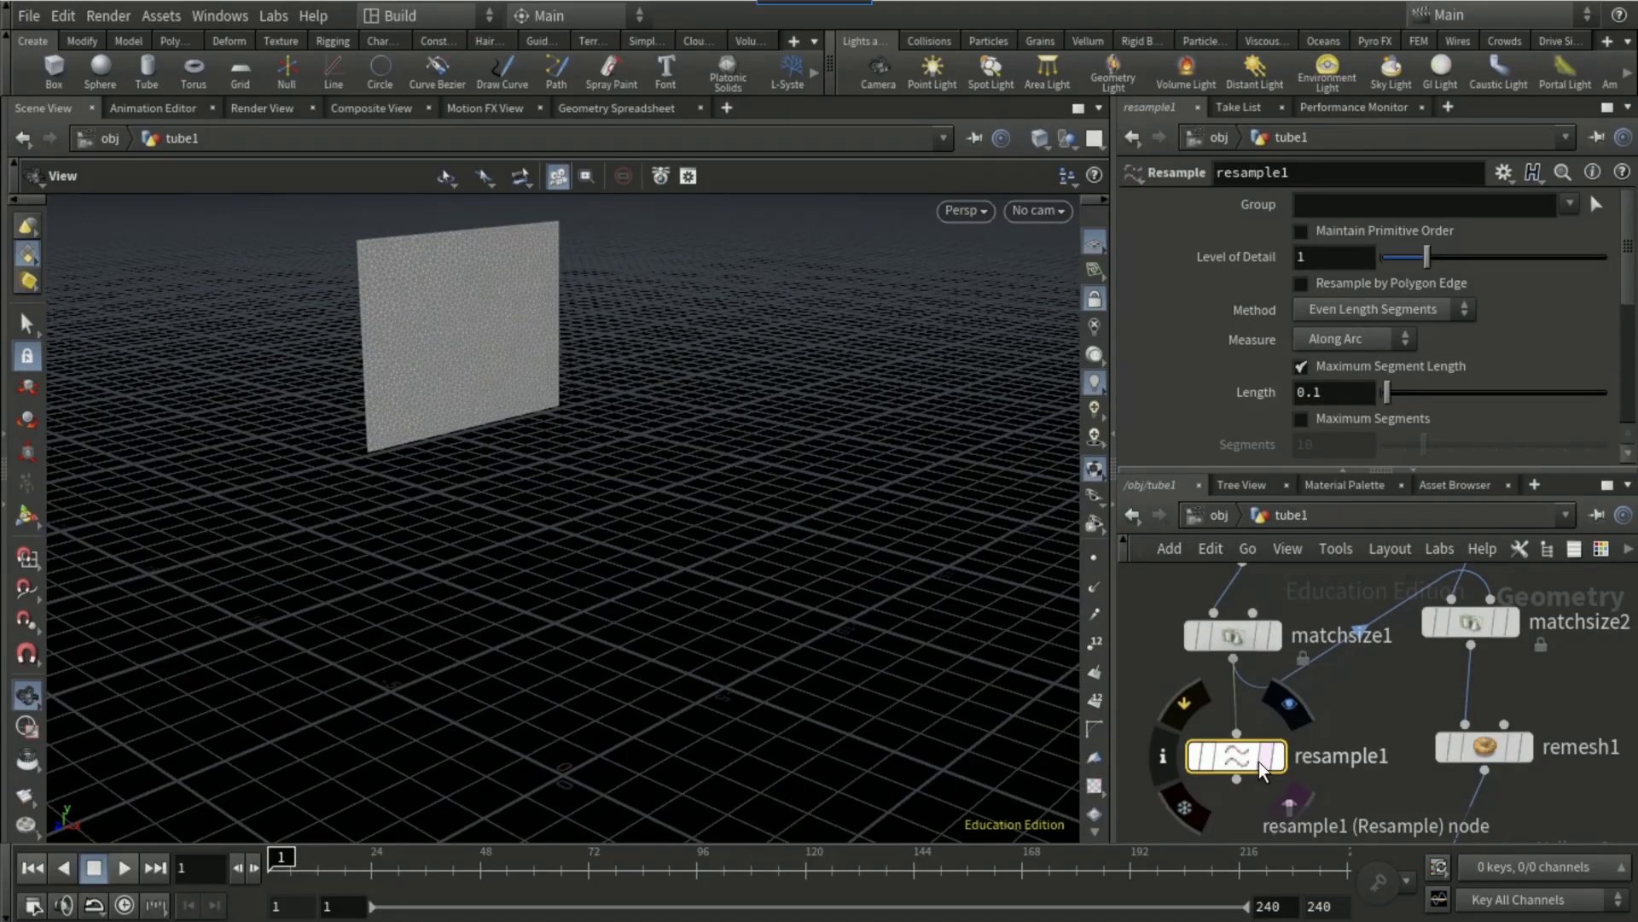
# Step: Wire the Resample output into the collision geometry input of the Vellum Attach Constraints node
pyautogui.click(1237, 779)
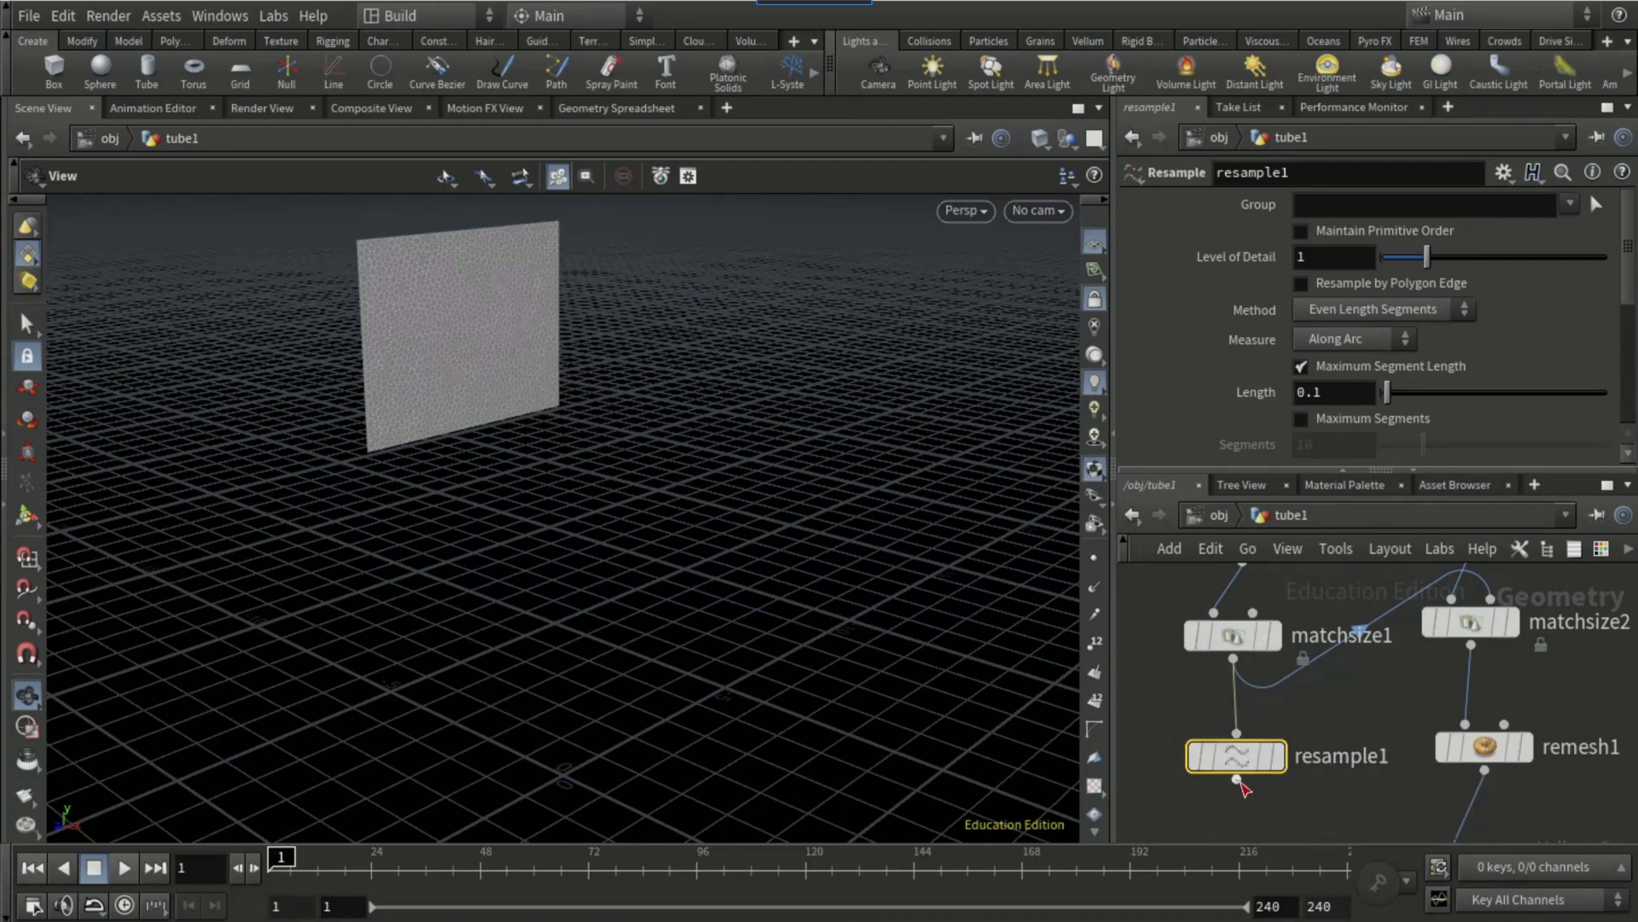
pyautogui.moveTo(1206, 780); pyautogui.dragTo(1131, 652, button='middle')
pyautogui.moveTo(1246, 737); pyautogui.dragTo(1216, 642, button='middle')
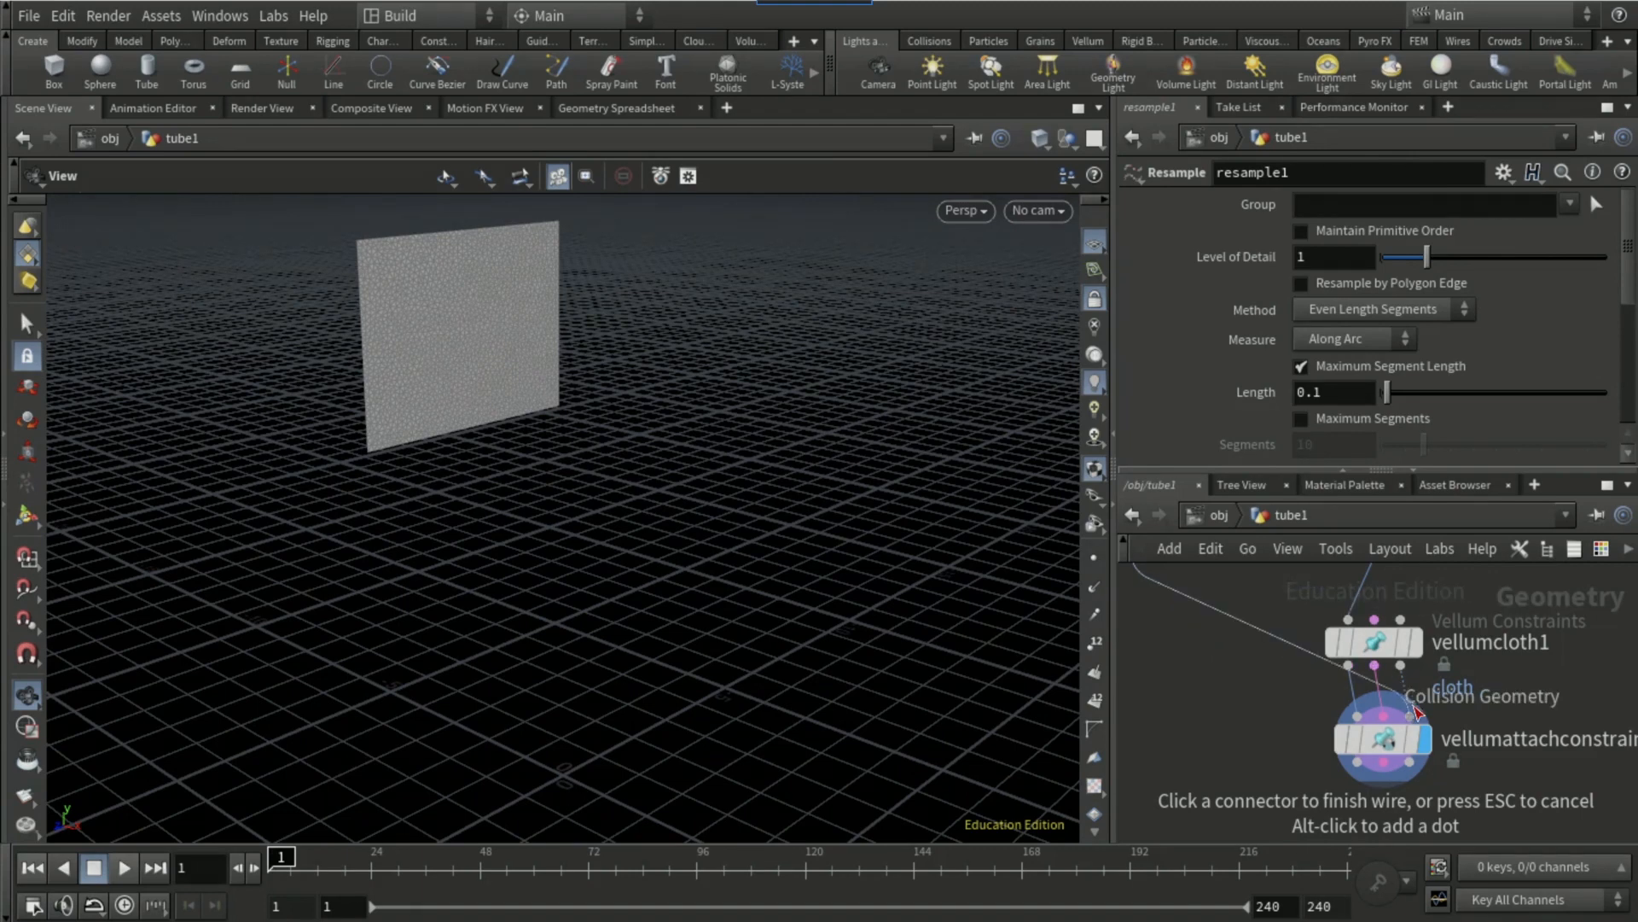
pyautogui.click(1415, 712)
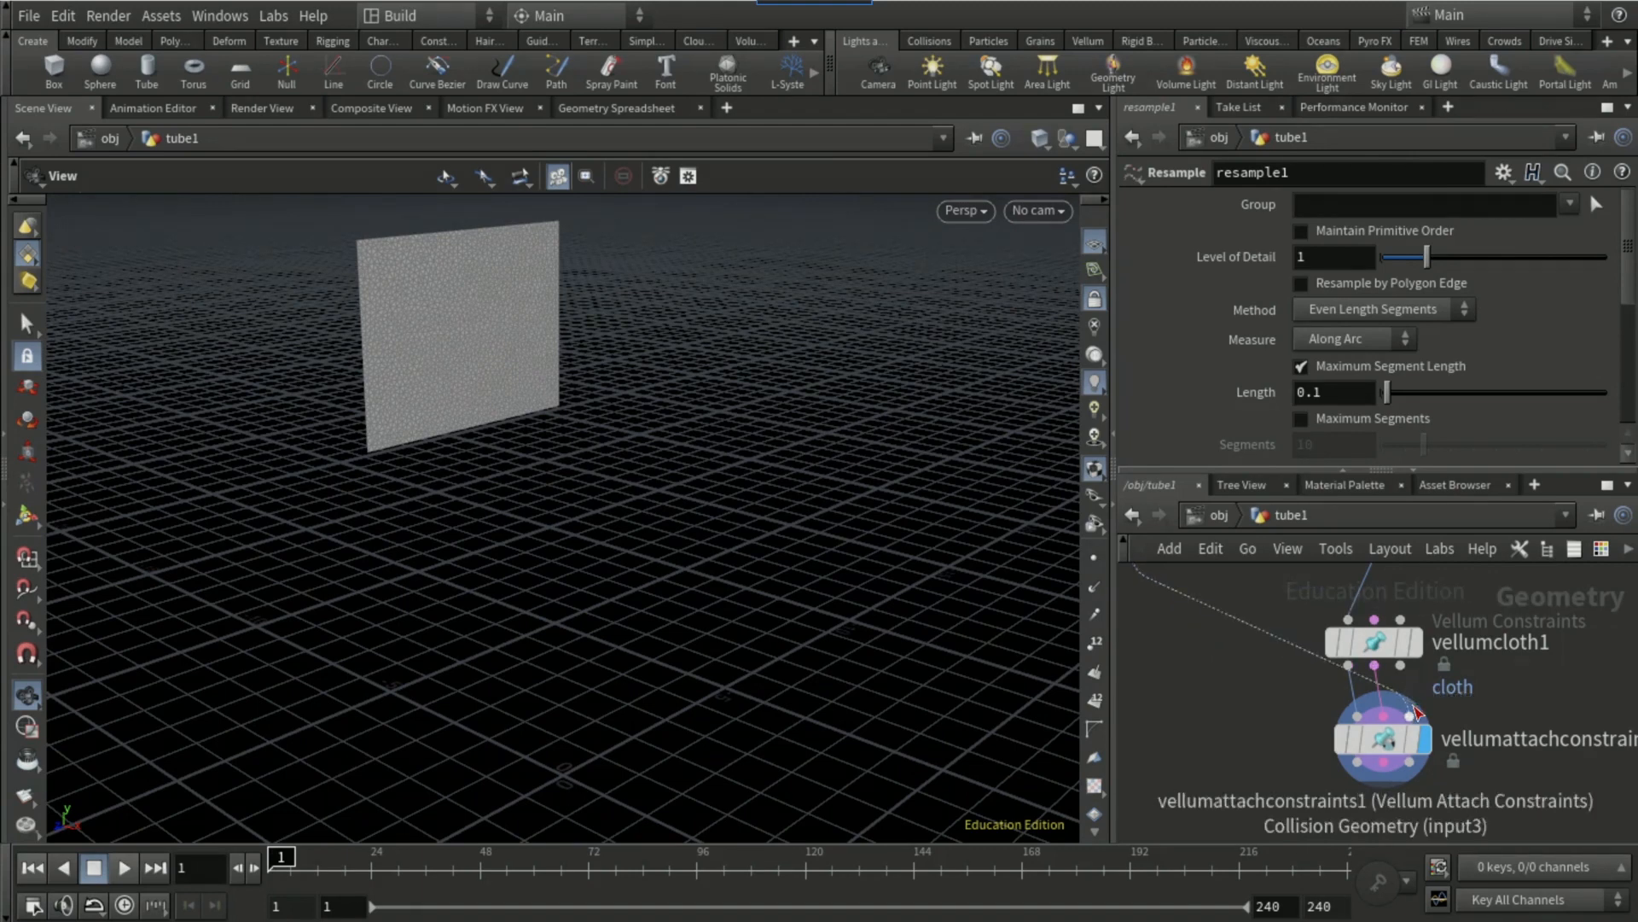
# Step: Review the Vellum Attach Constraints parameters and delete that node
pyautogui.click(1380, 739)
pyautogui.scroll(-4, 1211, 360)
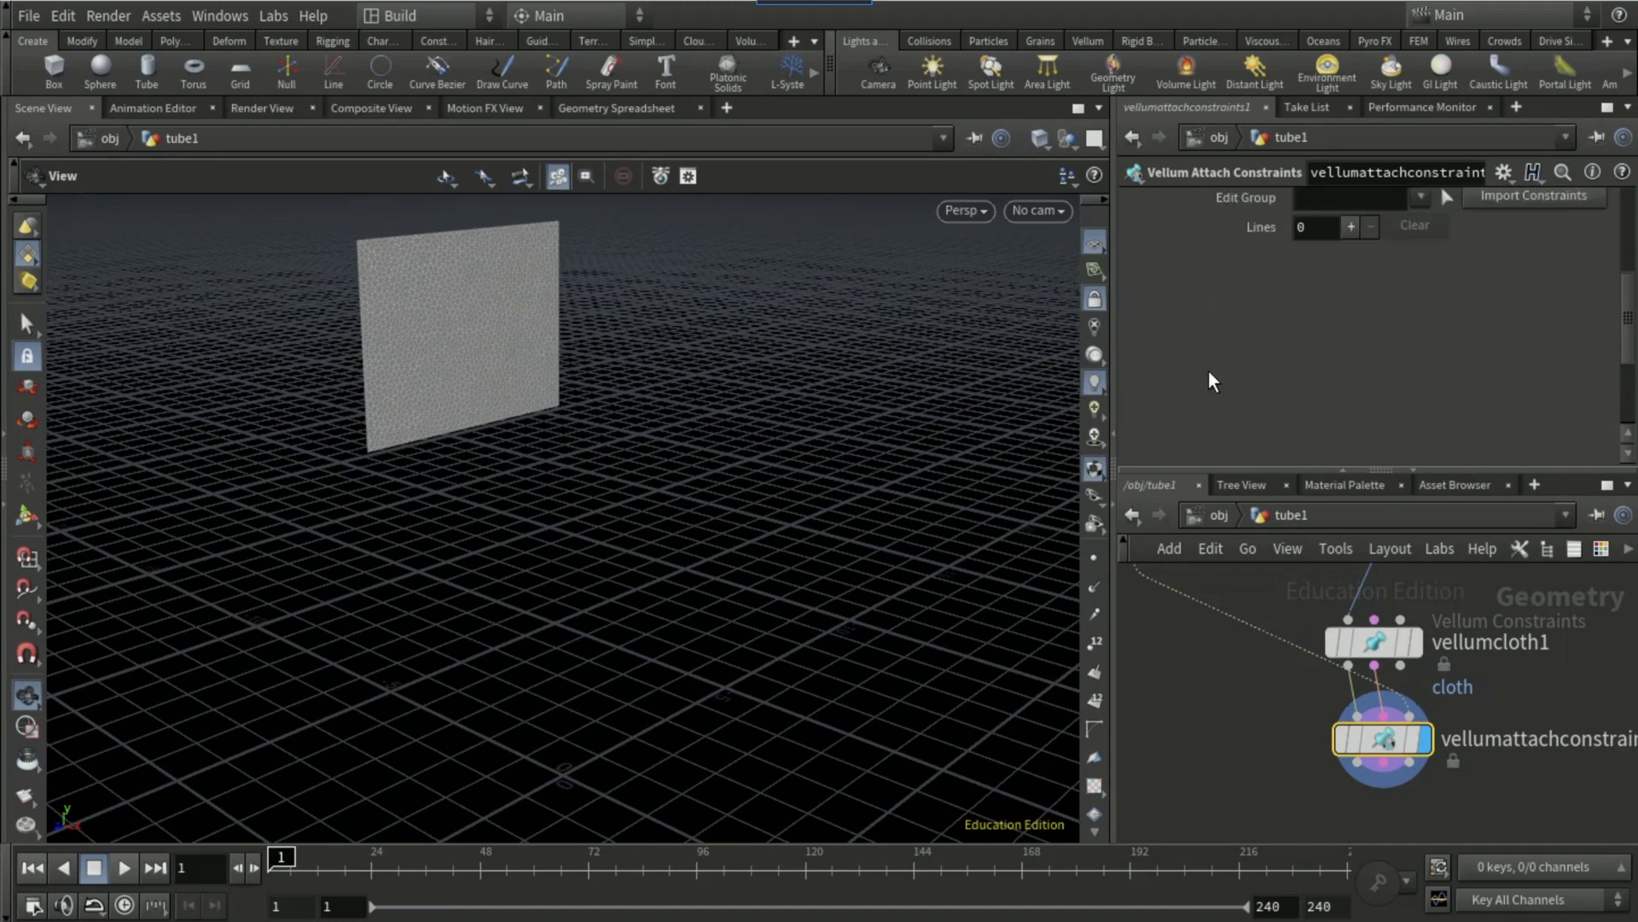
pyautogui.scroll(4, 1208, 371)
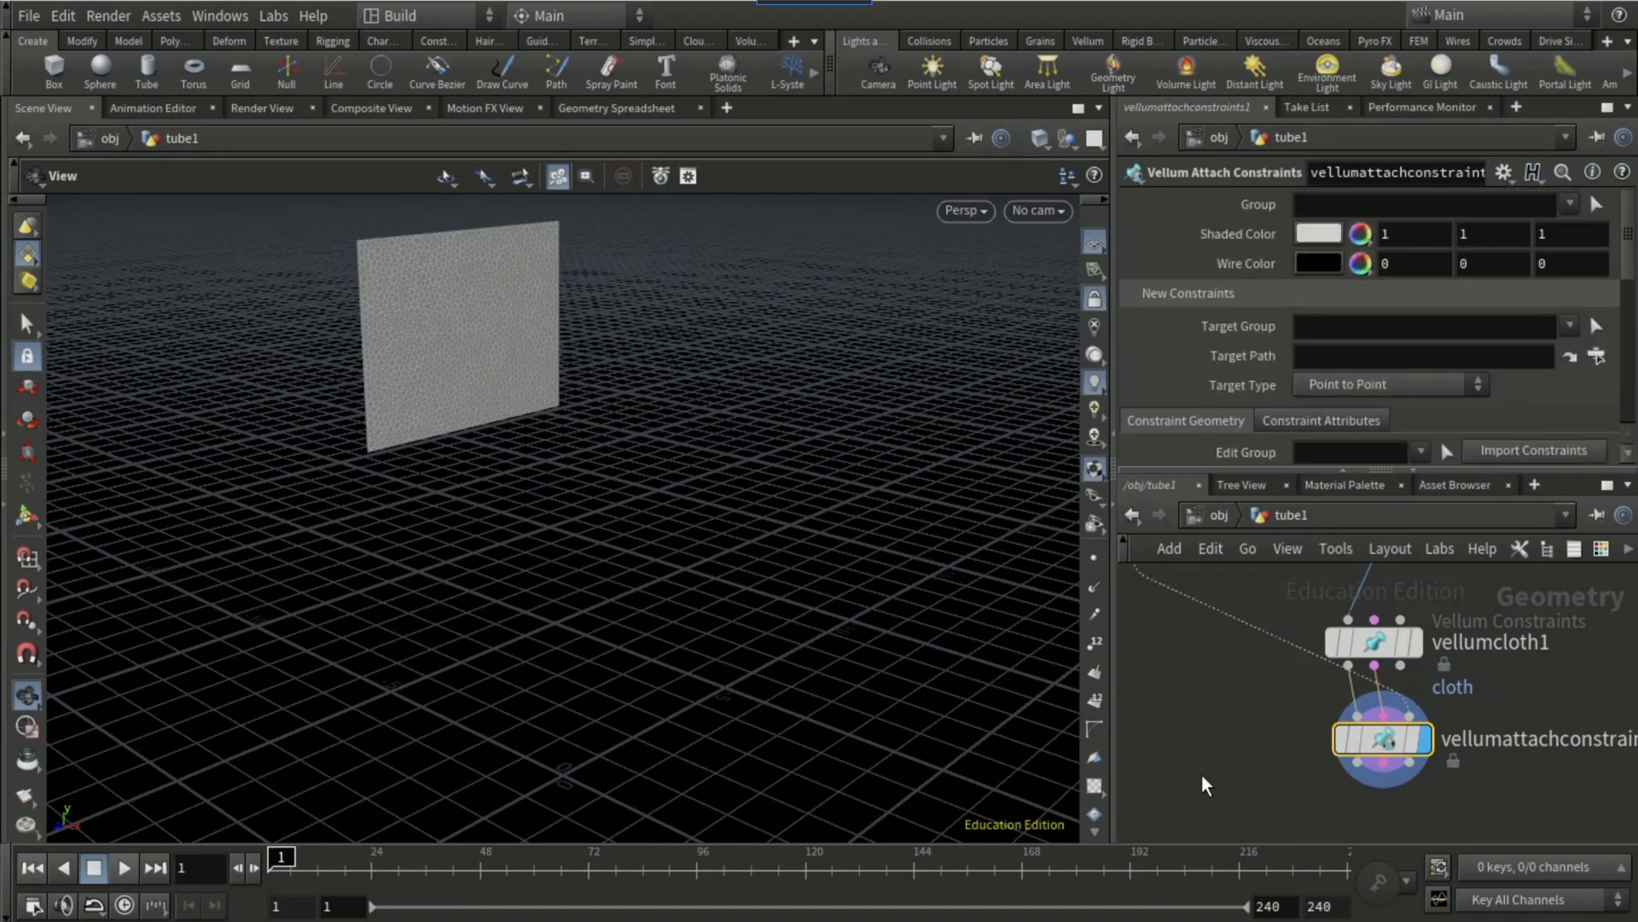
pyautogui.moveTo(1195, 747); pyautogui.dragTo(1161, 671, button='middle')
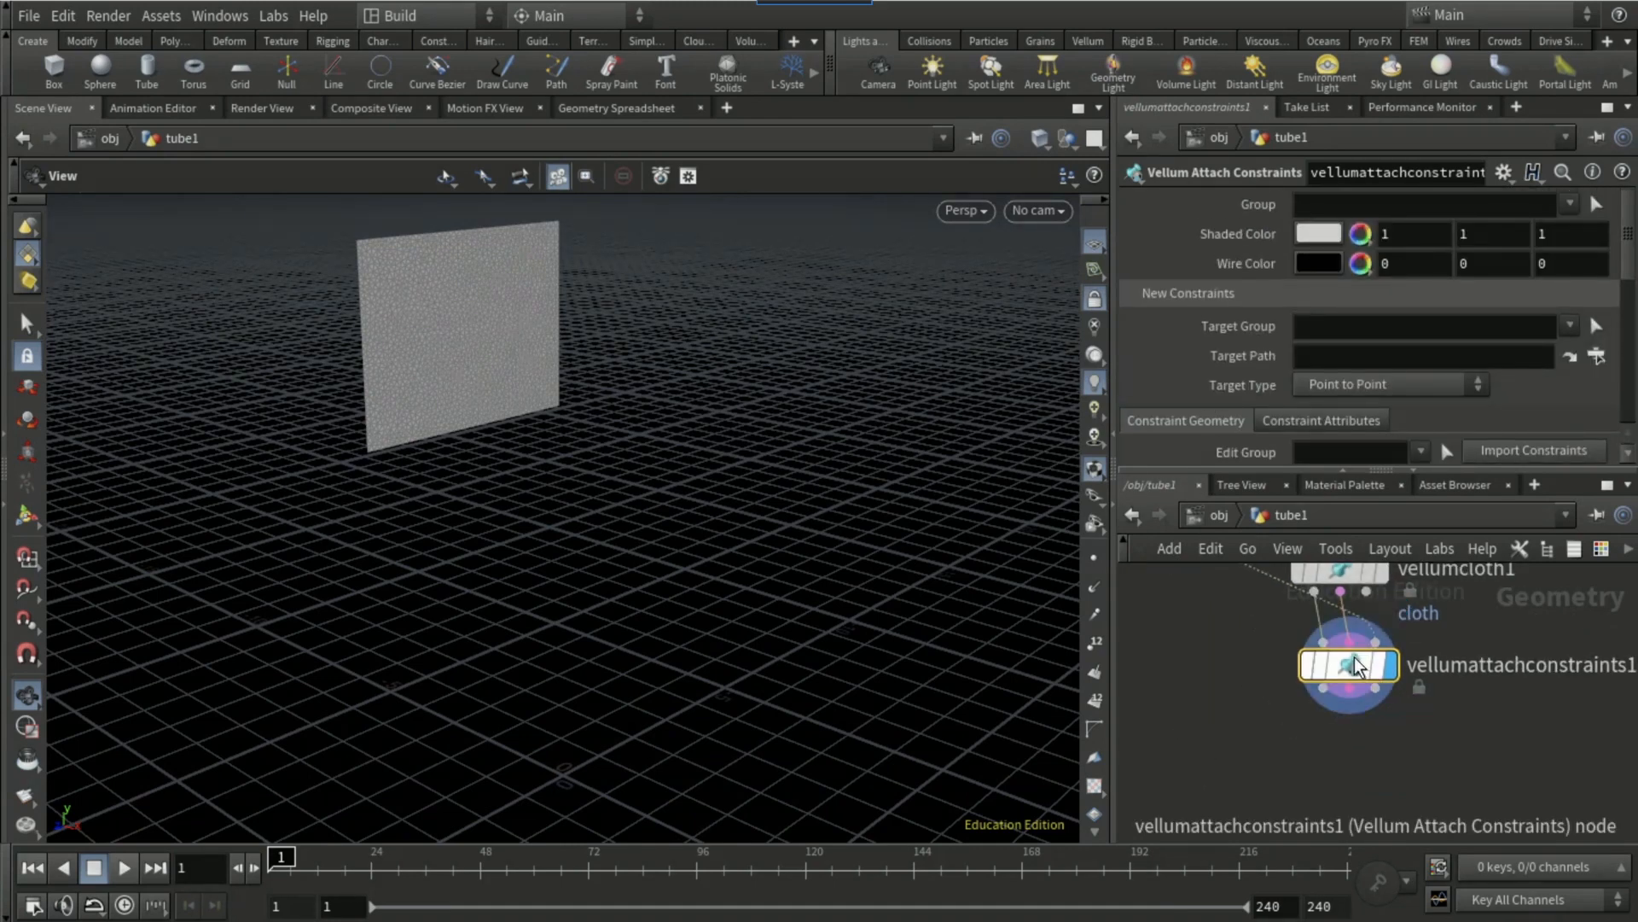
pyautogui.rightClick(1365, 611)
pyautogui.moveTo(1394, 520)
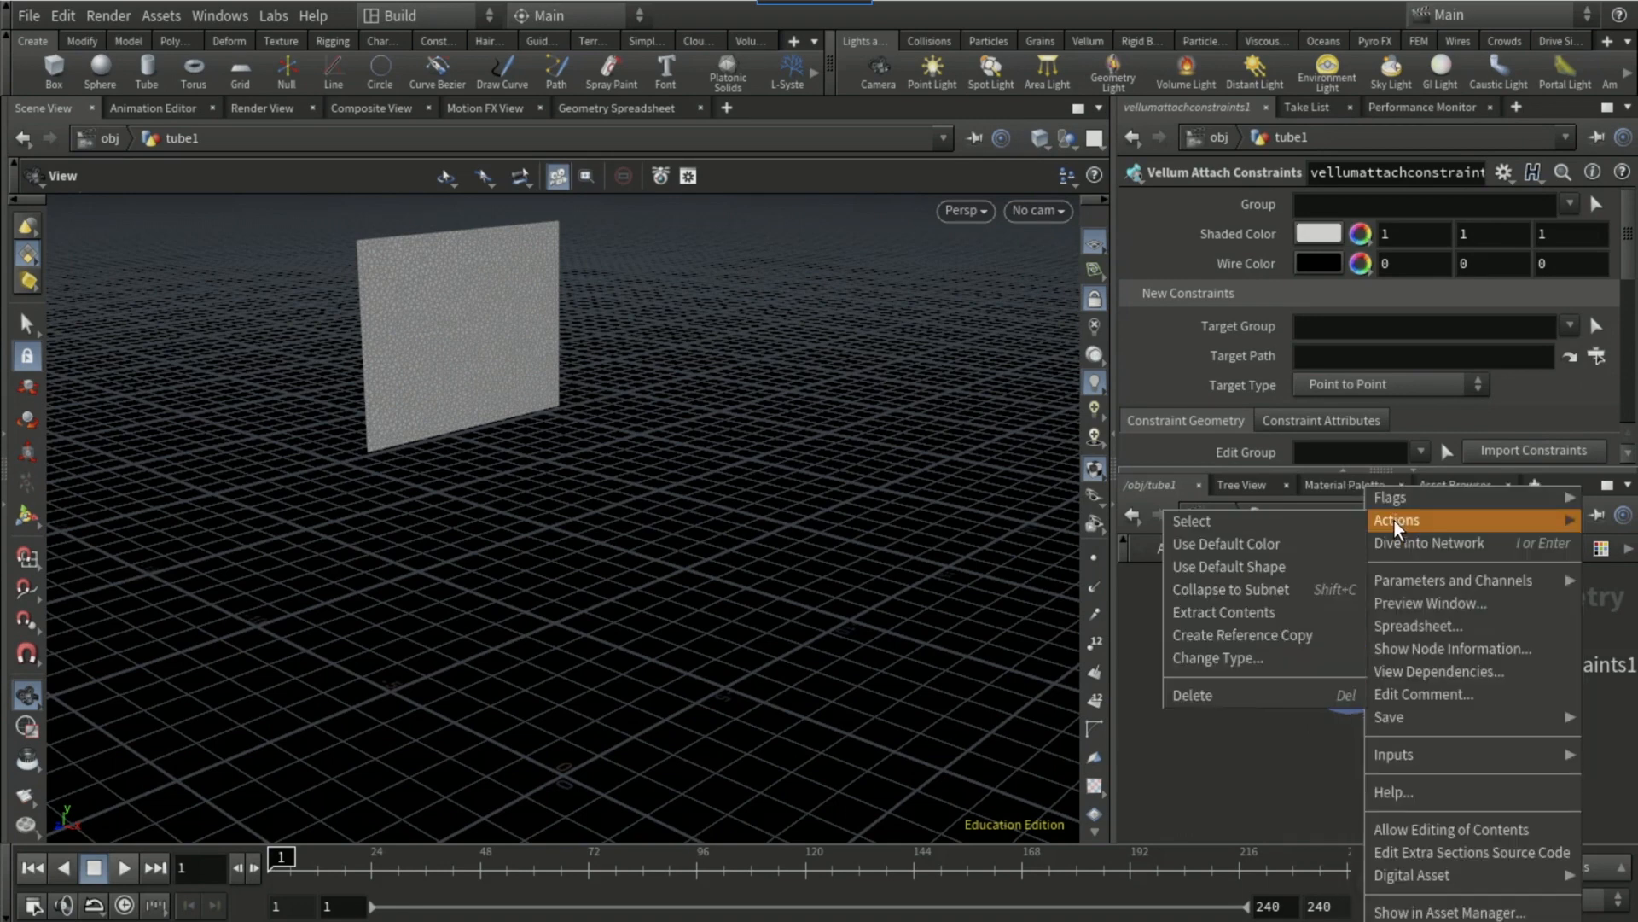
pyautogui.click(1271, 693)
# Step: Add a Vellum Attach to Geometry constraints node wired to the outputs of the Vellum Cloth node
pyautogui.press('Tab')
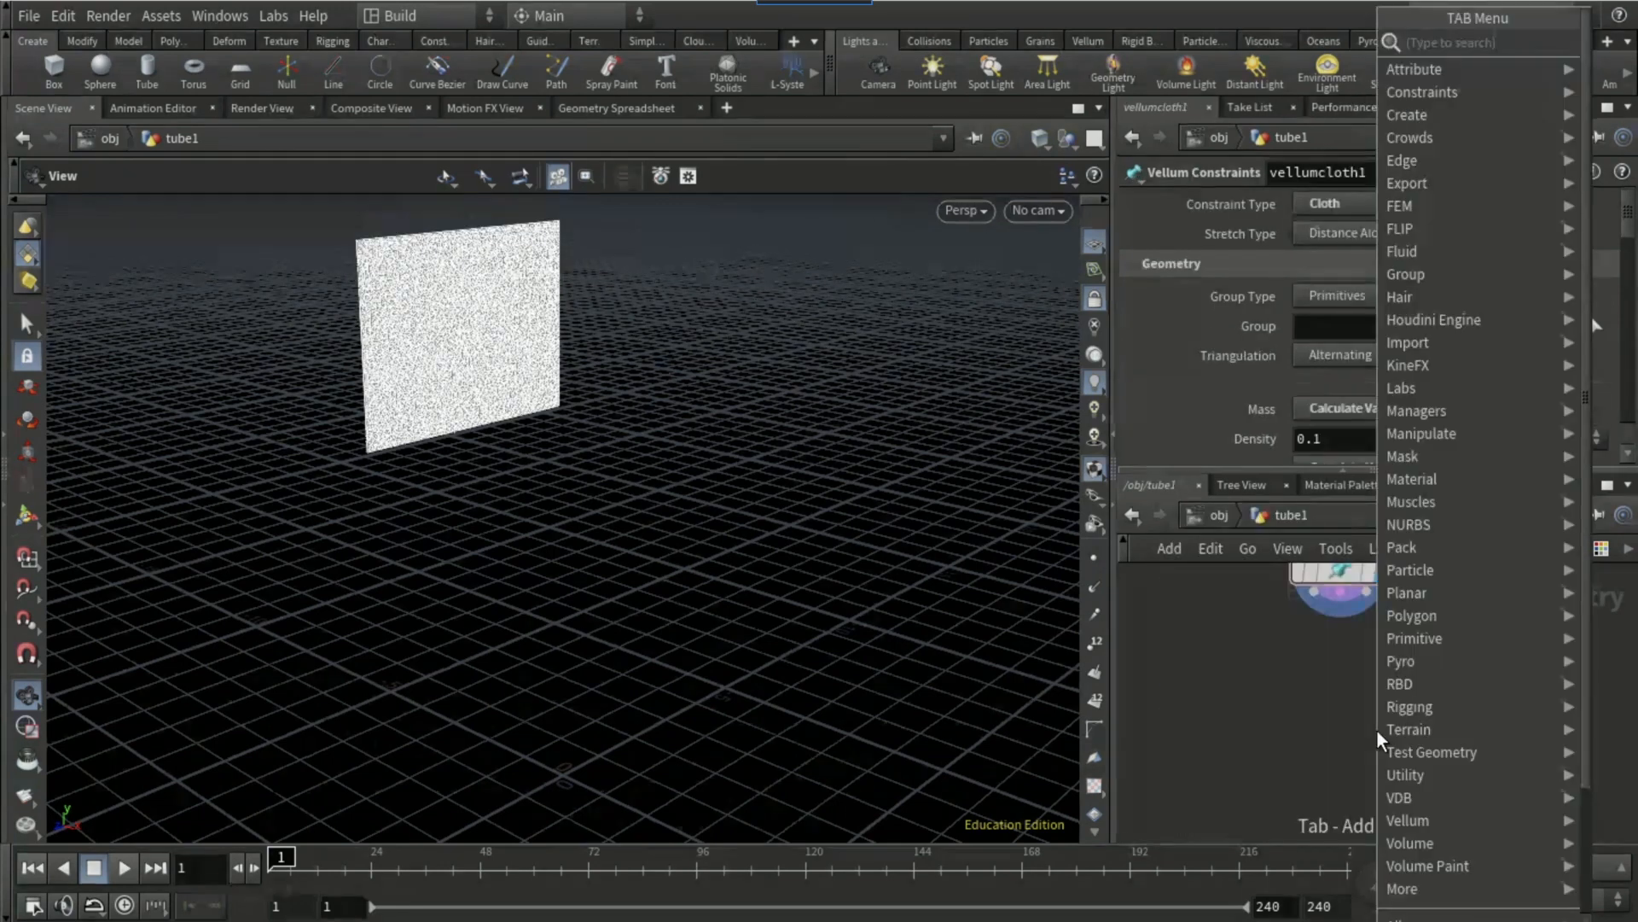
pyautogui.write('vellum at')
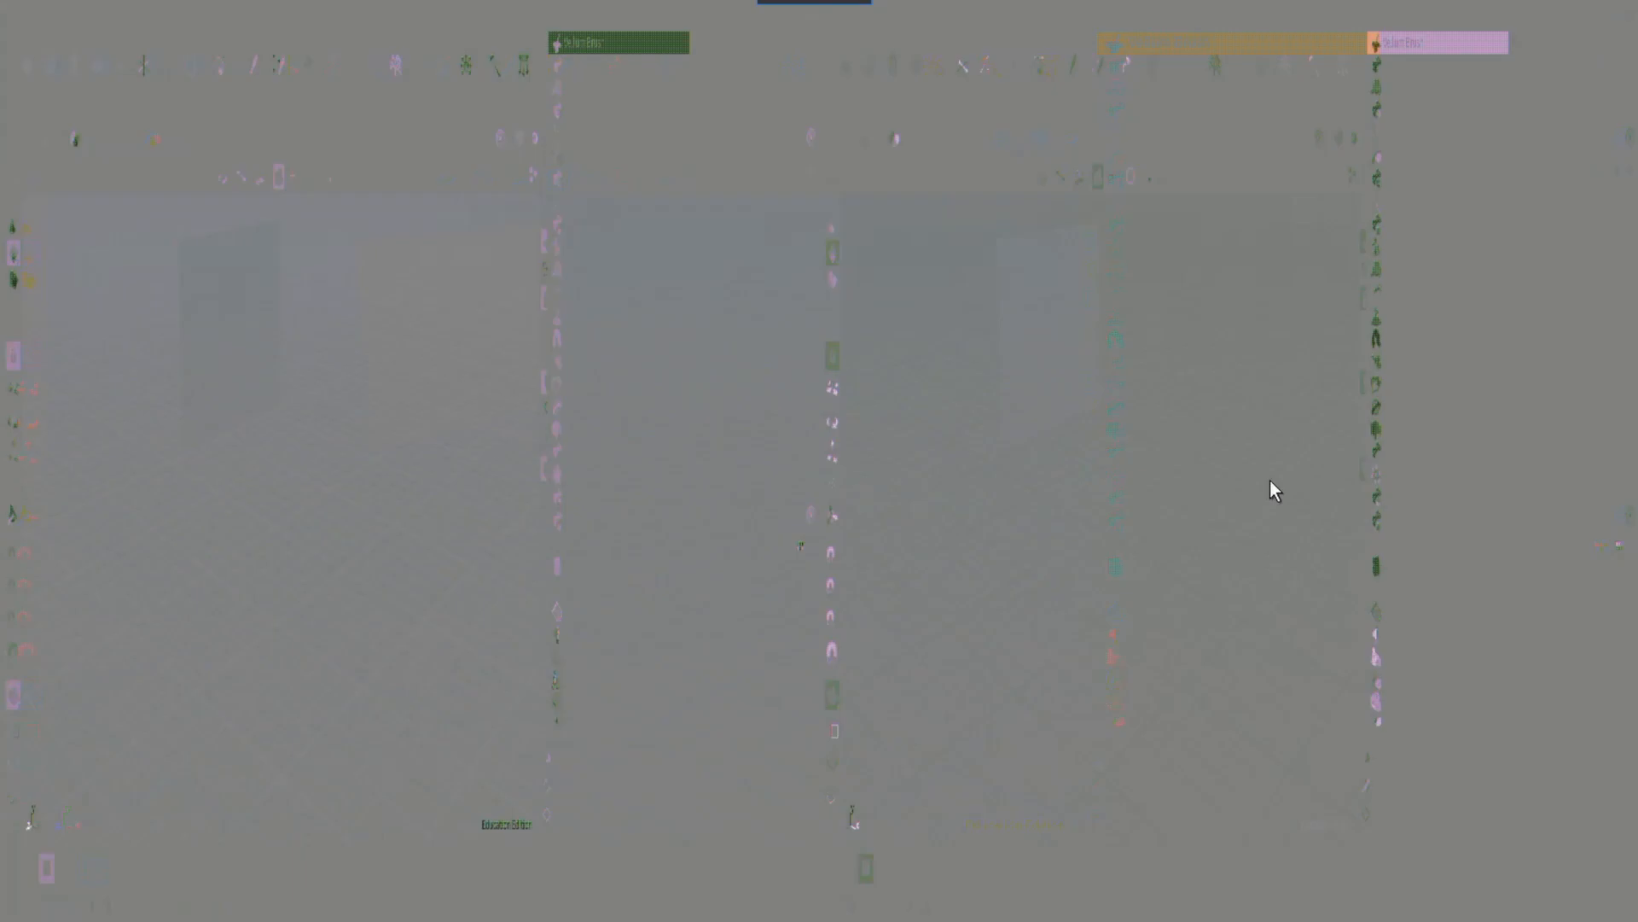
pyautogui.press('Return')
pyautogui.write('ta')
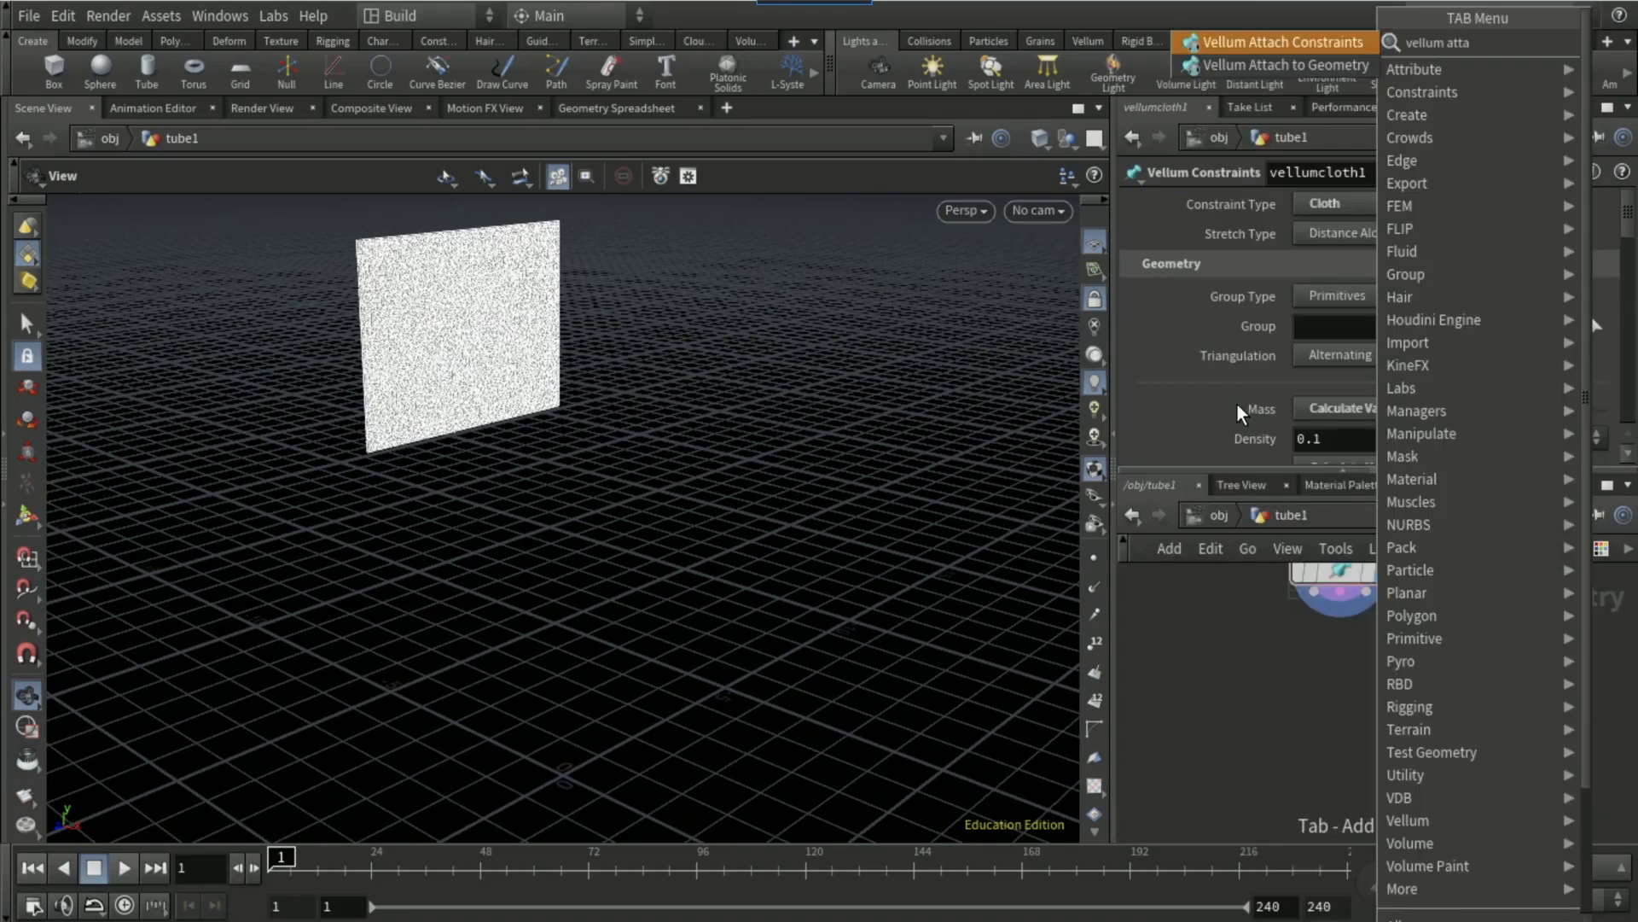
pyautogui.press('Down')
pyautogui.press('Return')
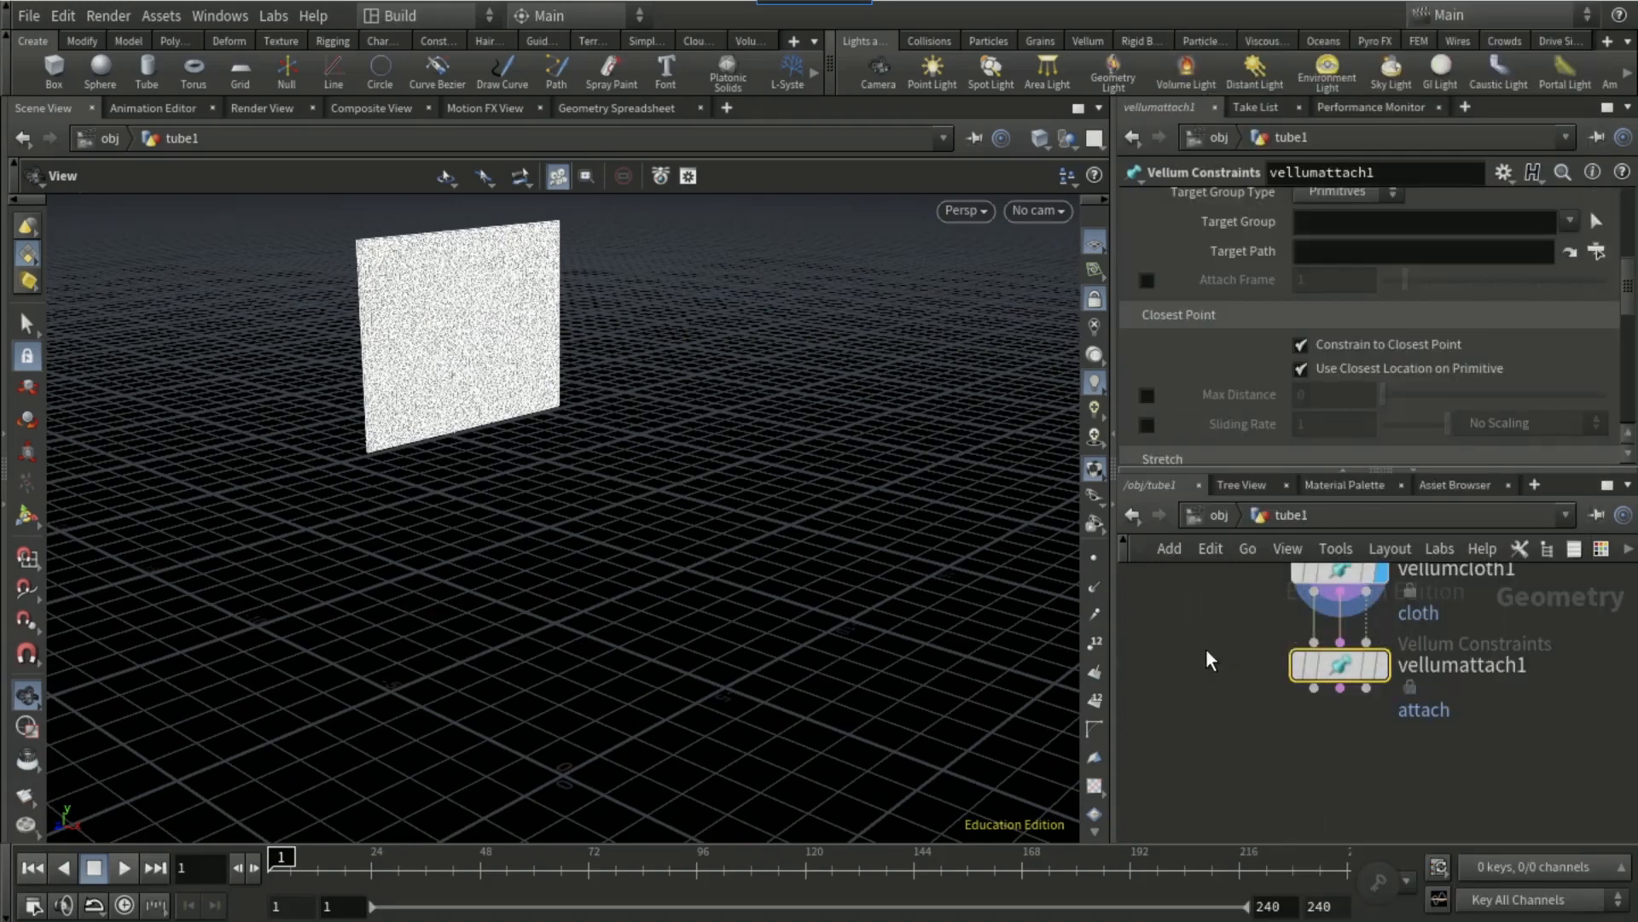
pyautogui.click(1357, 712)
pyautogui.moveTo(1357, 708)
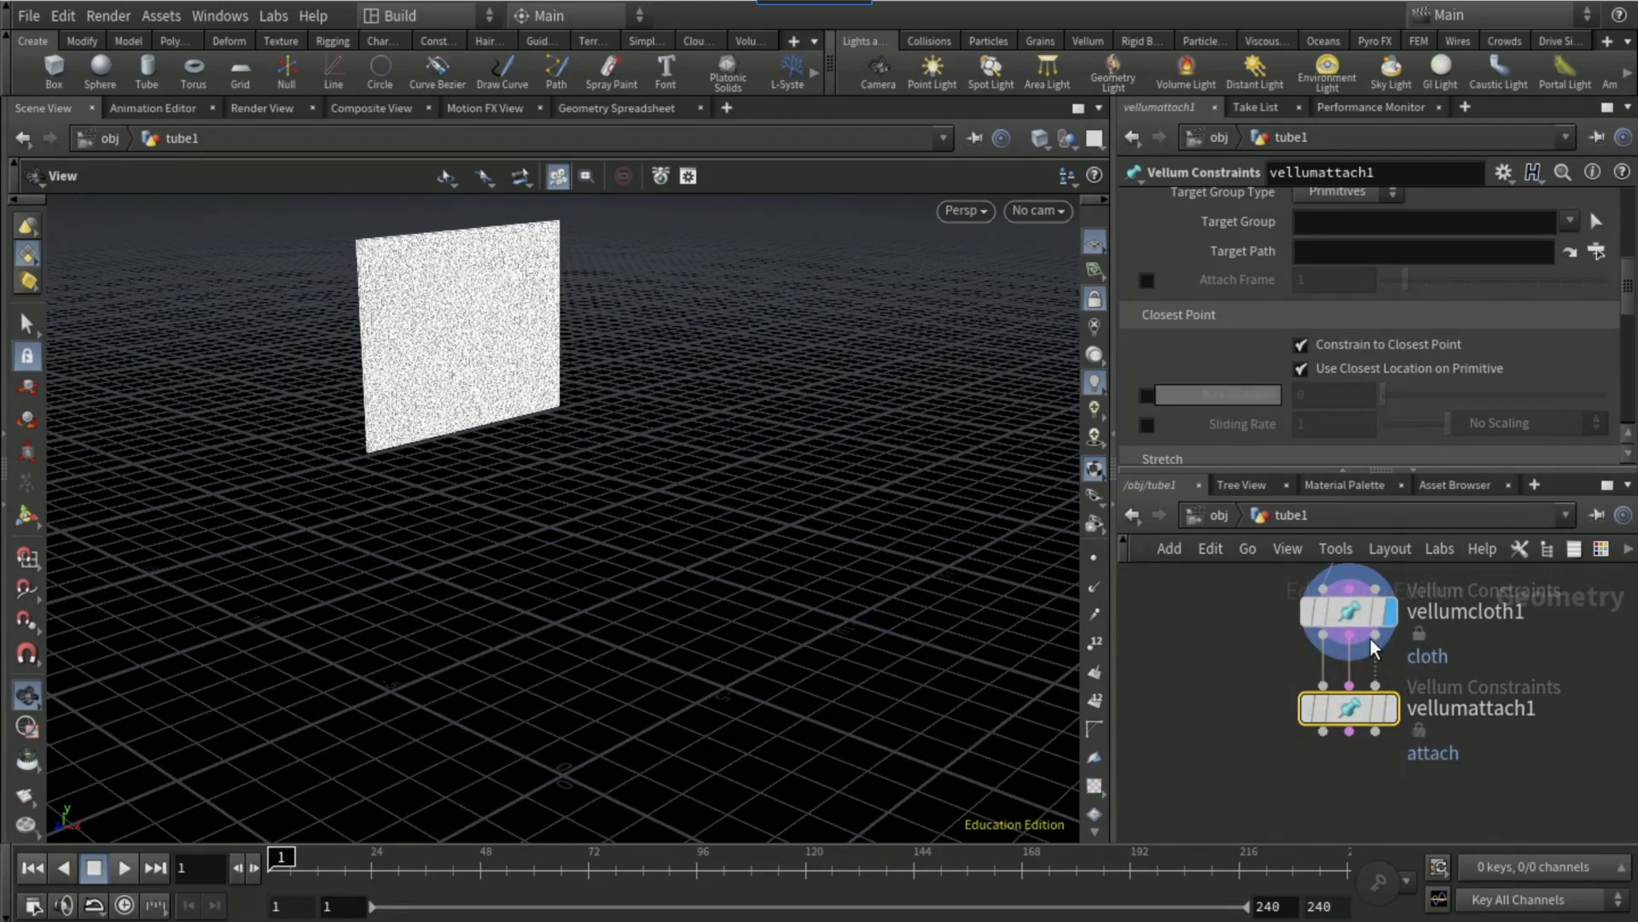
# Step: Enable Max Distance on the attach node and wire the Resample output into its collision geometry input
pyautogui.click(1147, 395)
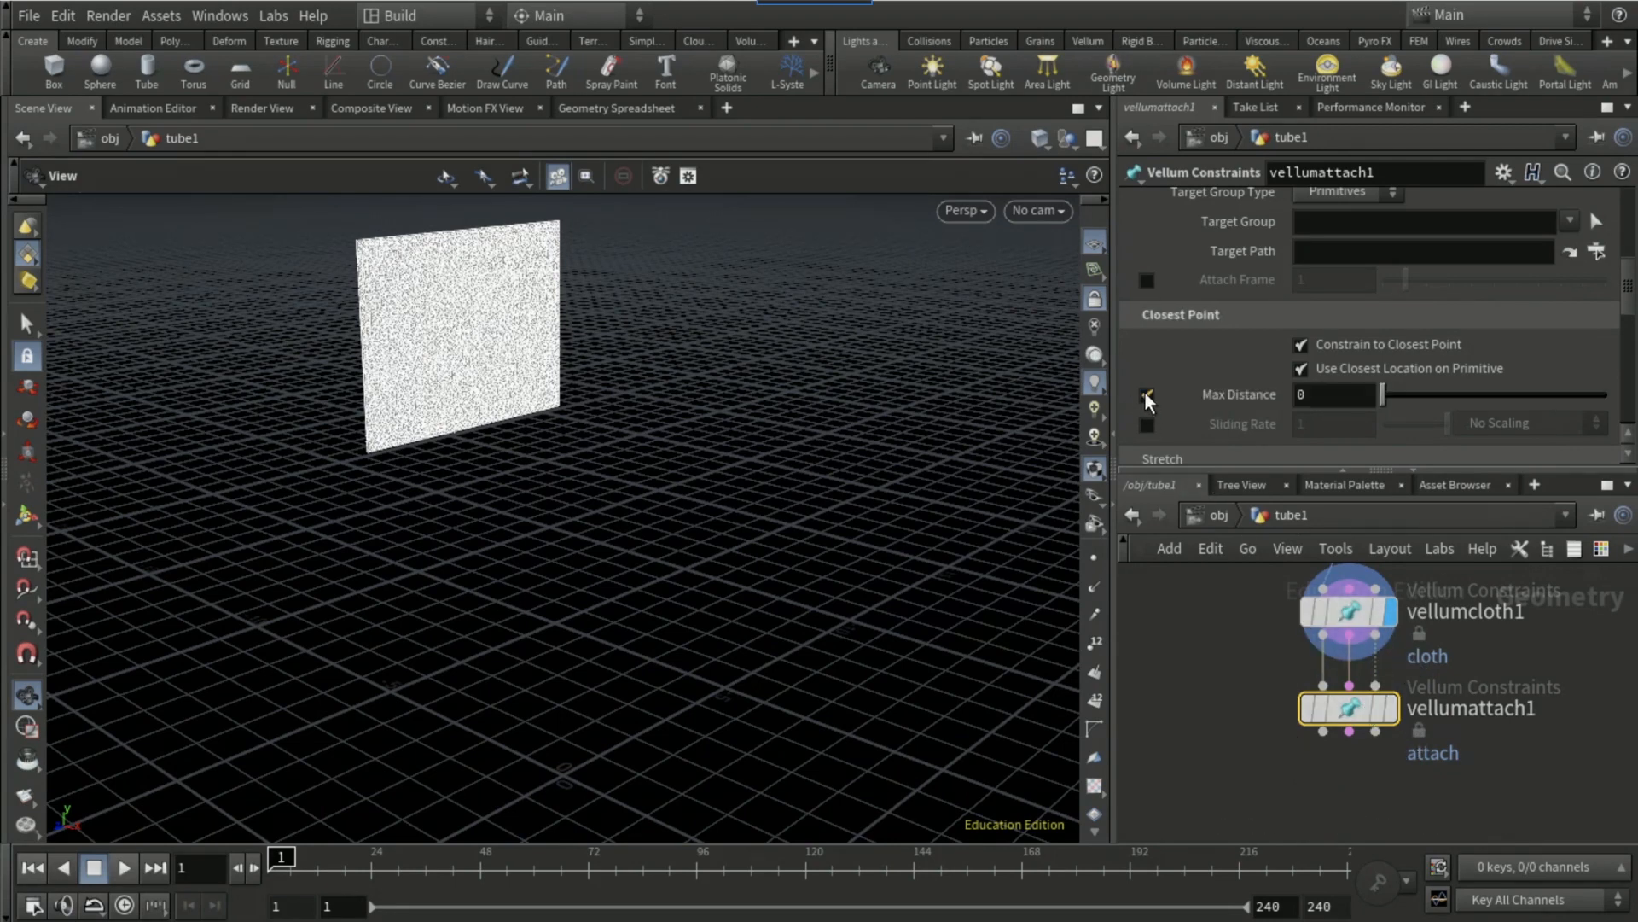
pyautogui.moveTo(1197, 632); pyautogui.dragTo(1294, 757, button='middle')
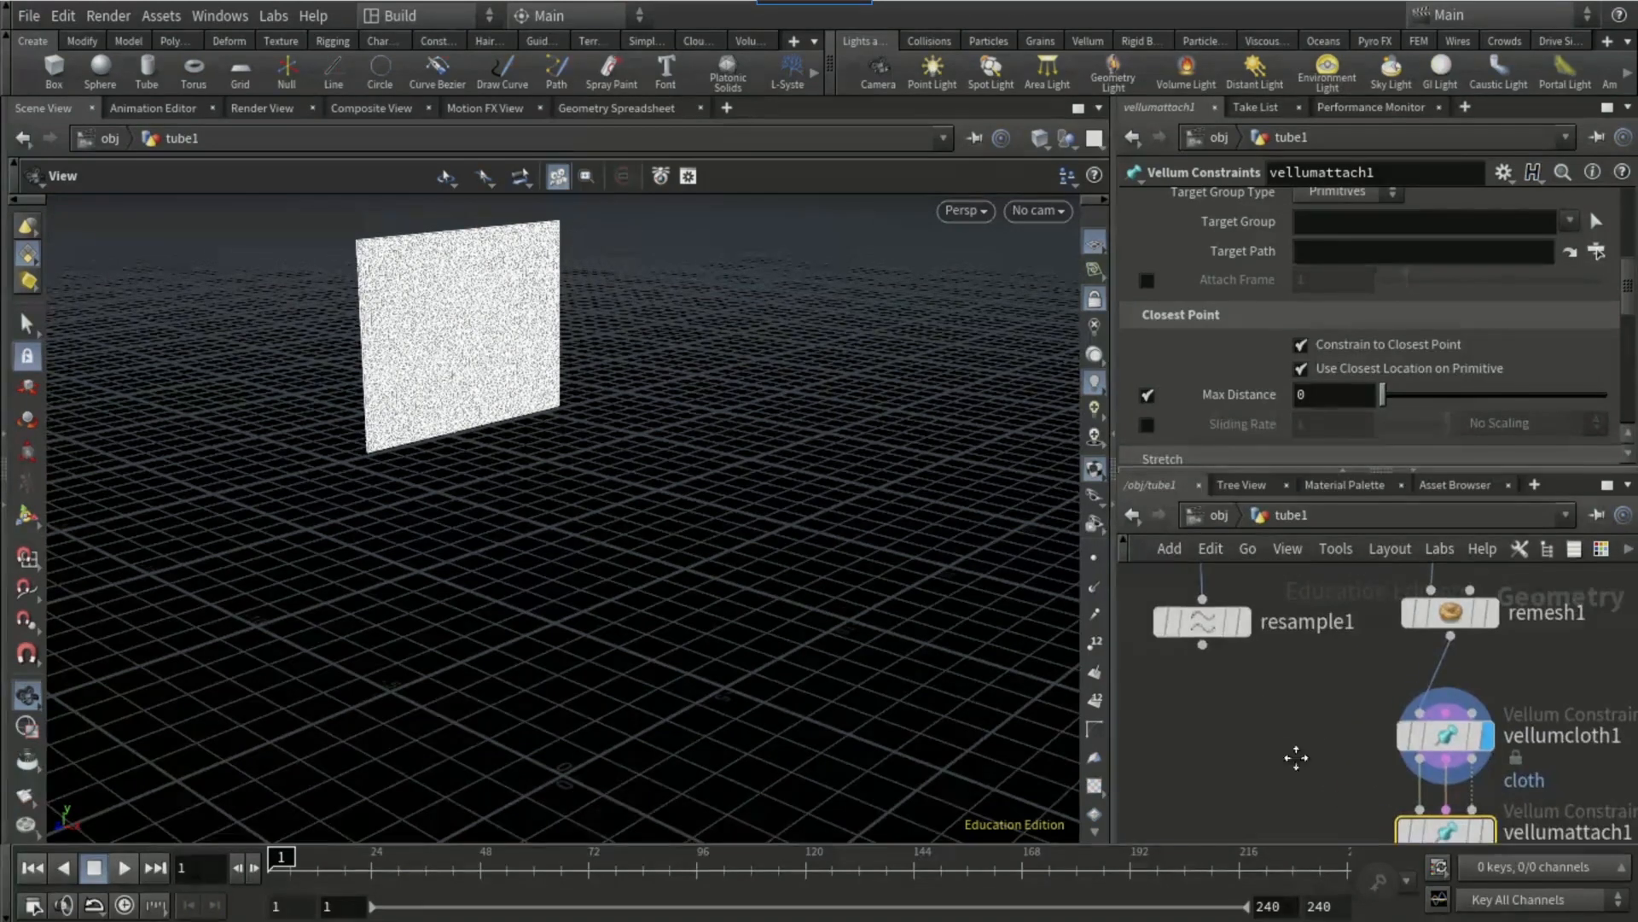
pyautogui.moveTo(1211, 653); pyautogui.dragTo(1383, 755)
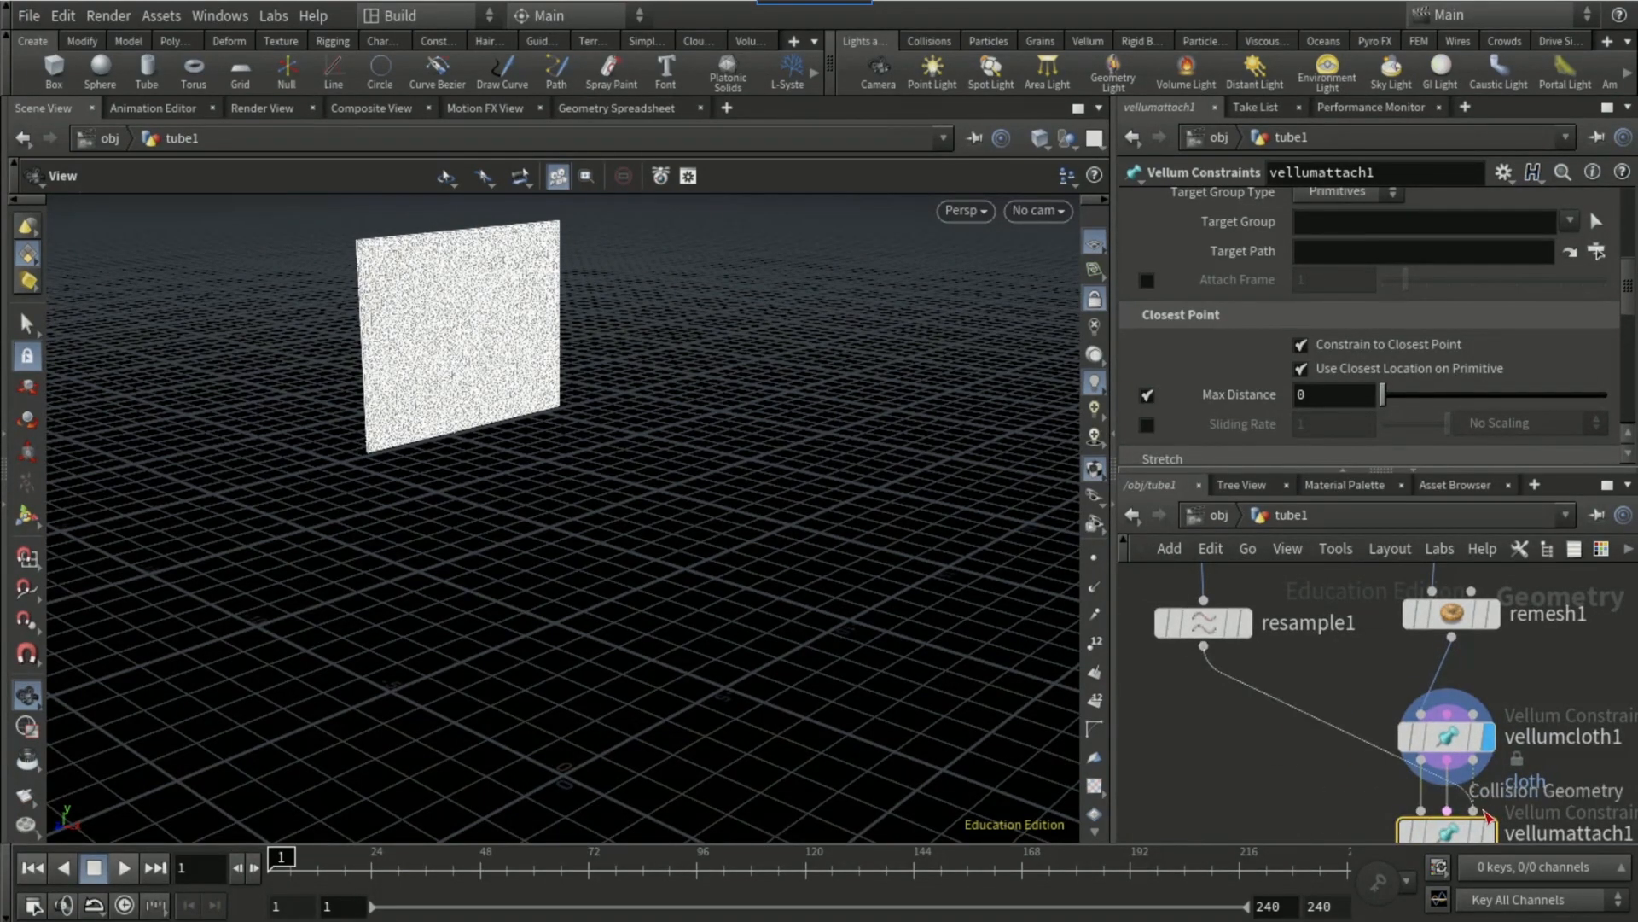
pyautogui.click(1473, 813)
# Step: Set the attach node's Max Distance to 0.1
pyautogui.moveTo(1219, 696); pyautogui.dragTo(1174, 640, button='middle')
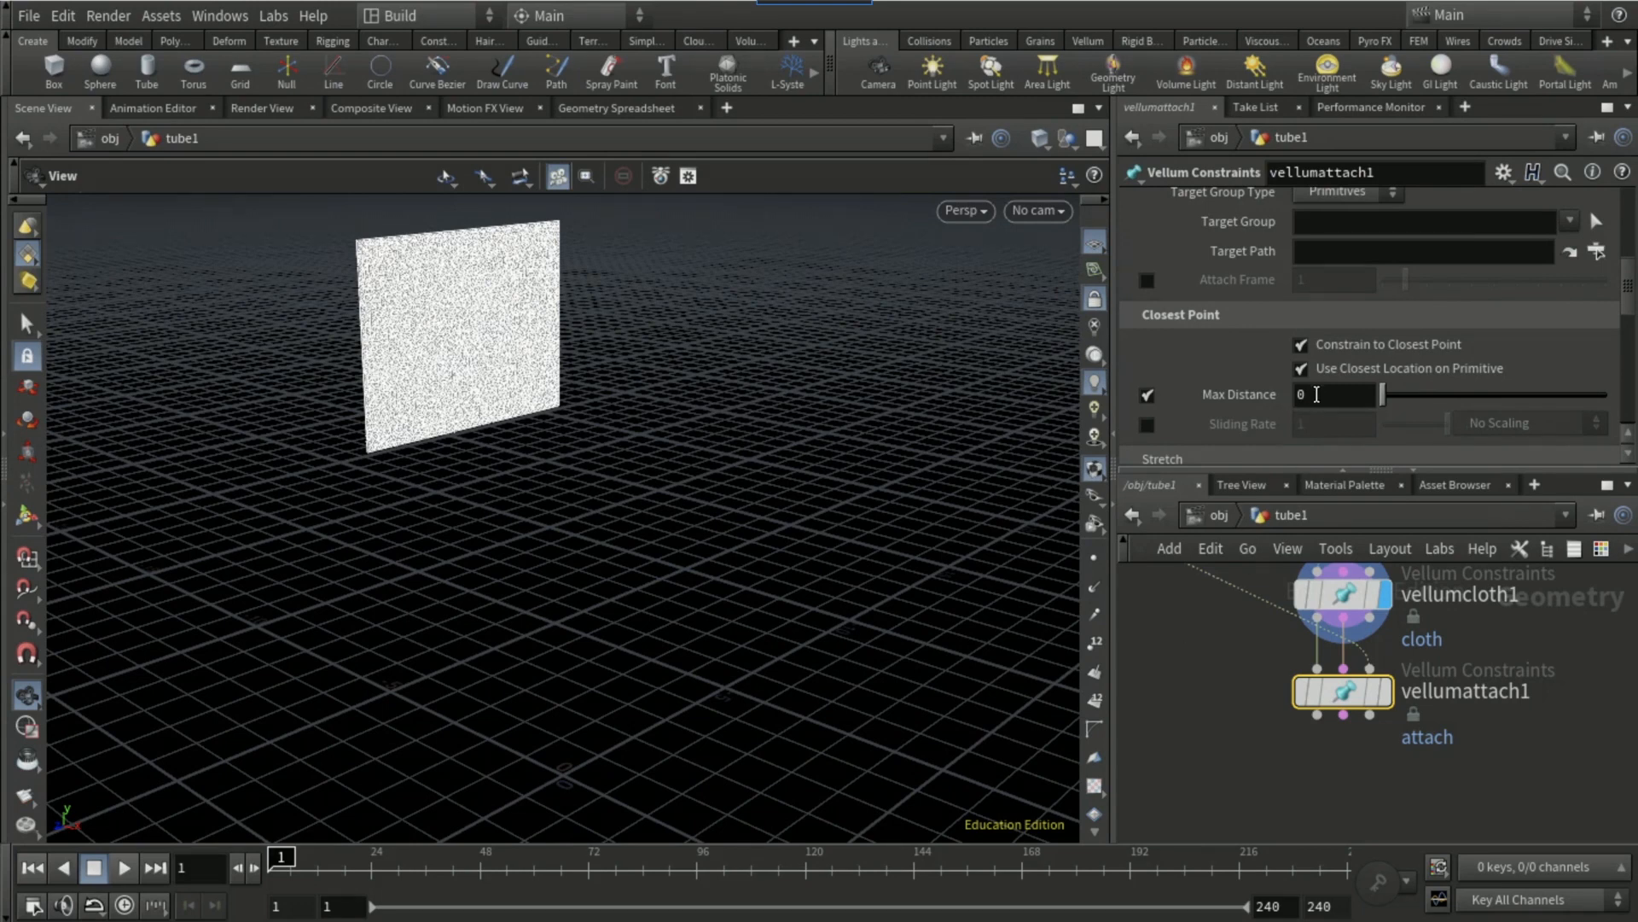
pyautogui.click(1316, 394)
pyautogui.write('.1')
pyautogui.click(1210, 770)
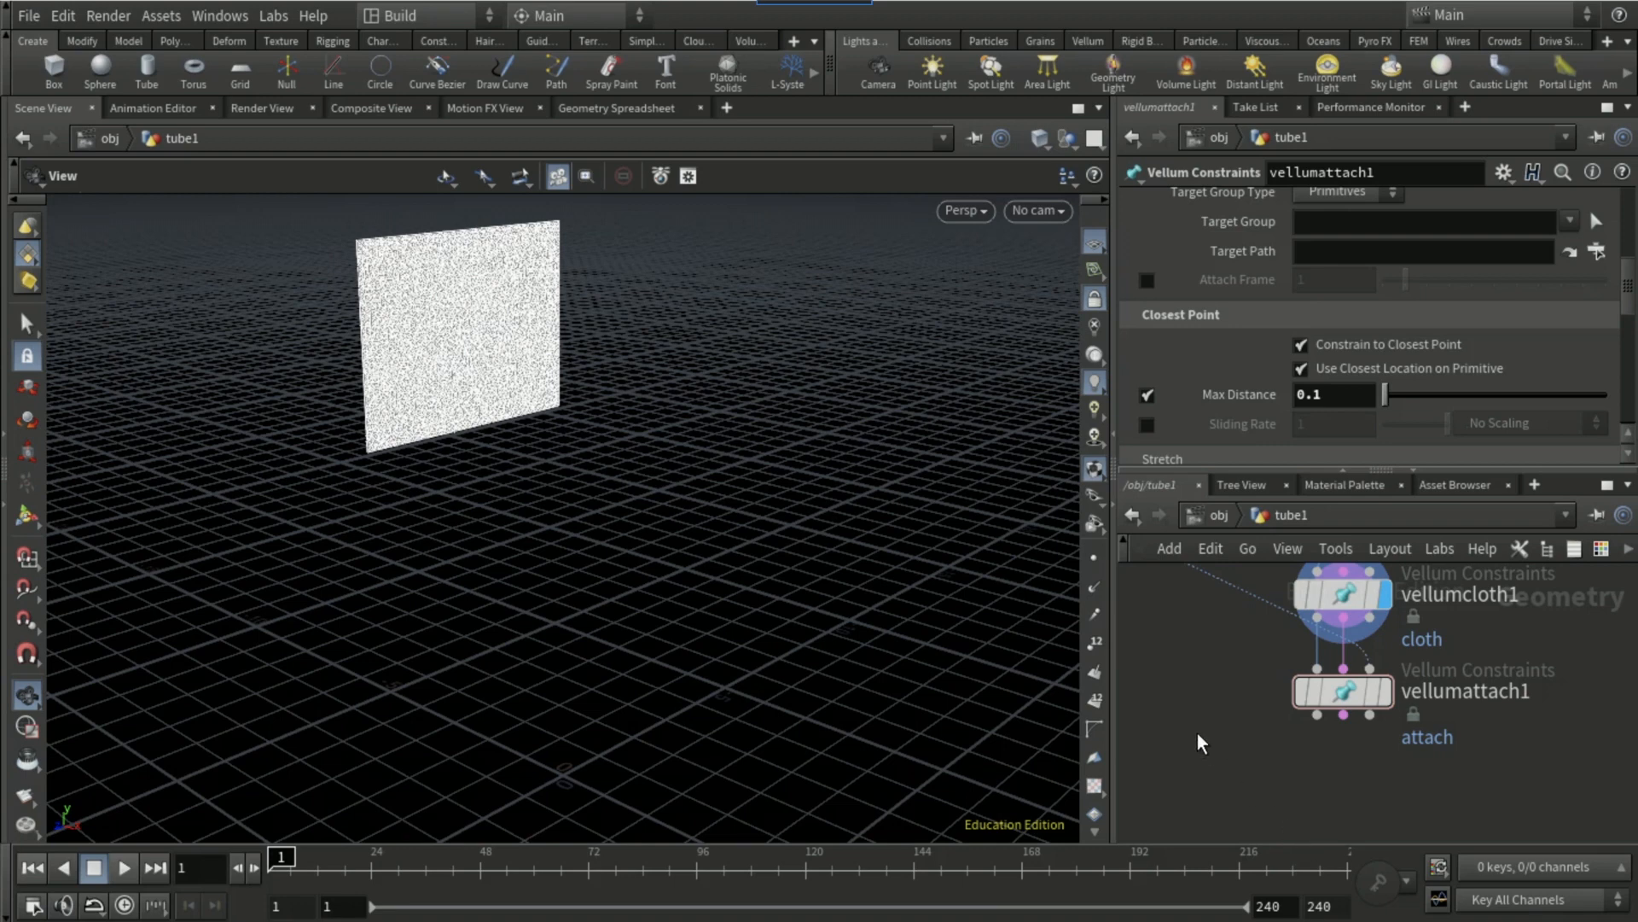
# Step: Add a Vellum Solver node wired to the outputs of the attach constraints node
pyautogui.click(1366, 718)
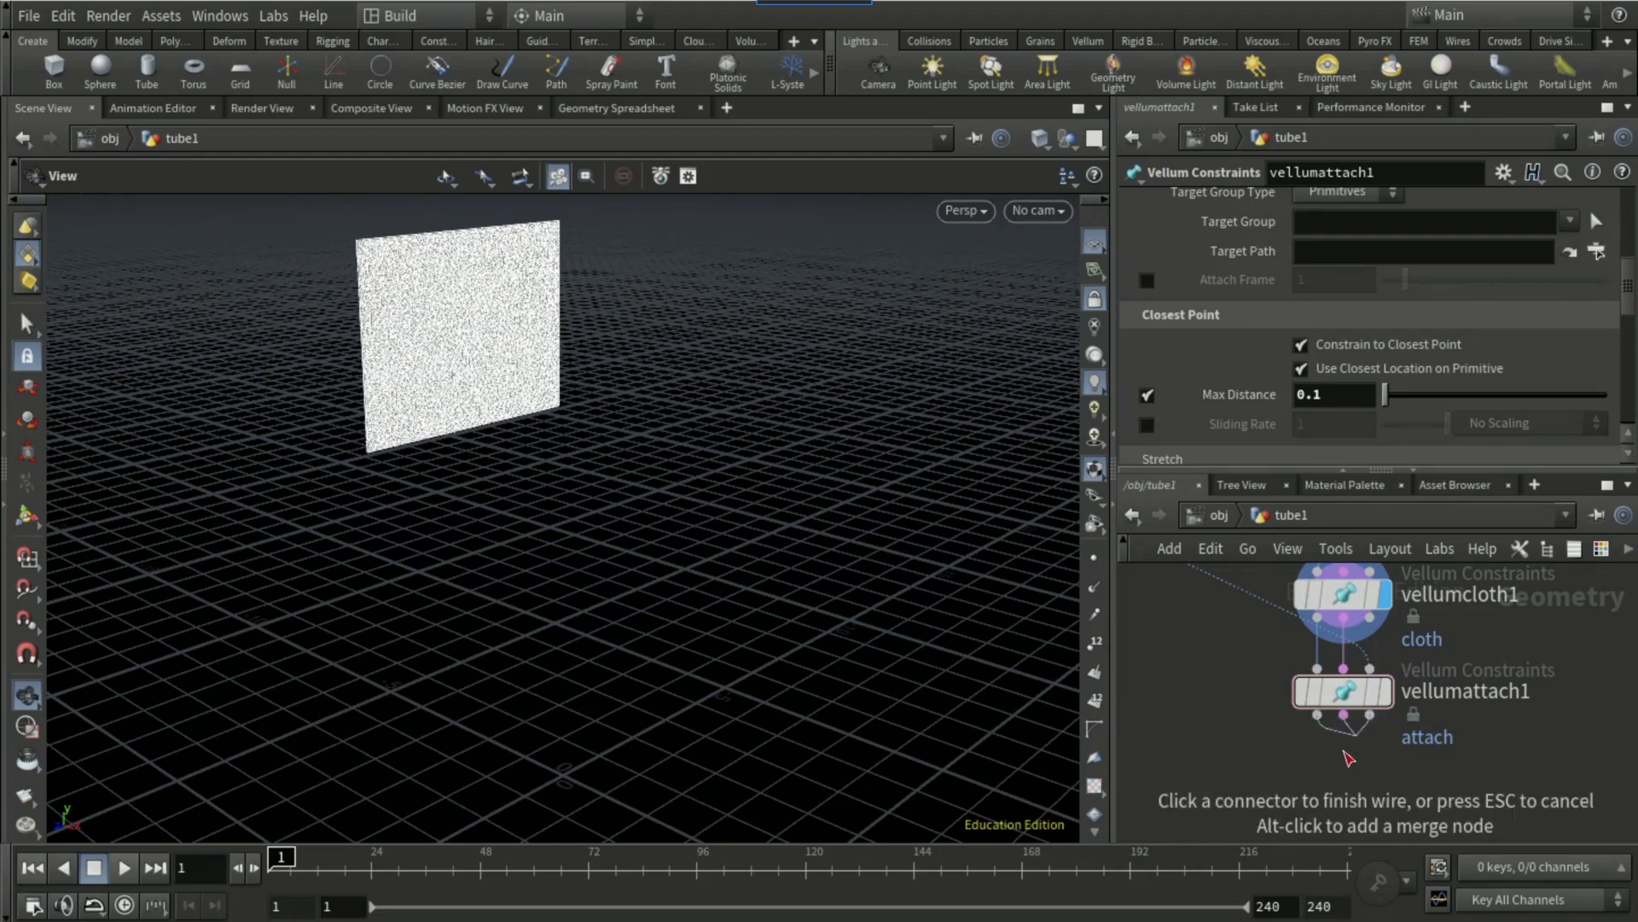
pyautogui.press('Tab')
pyautogui.write('vellum solve')
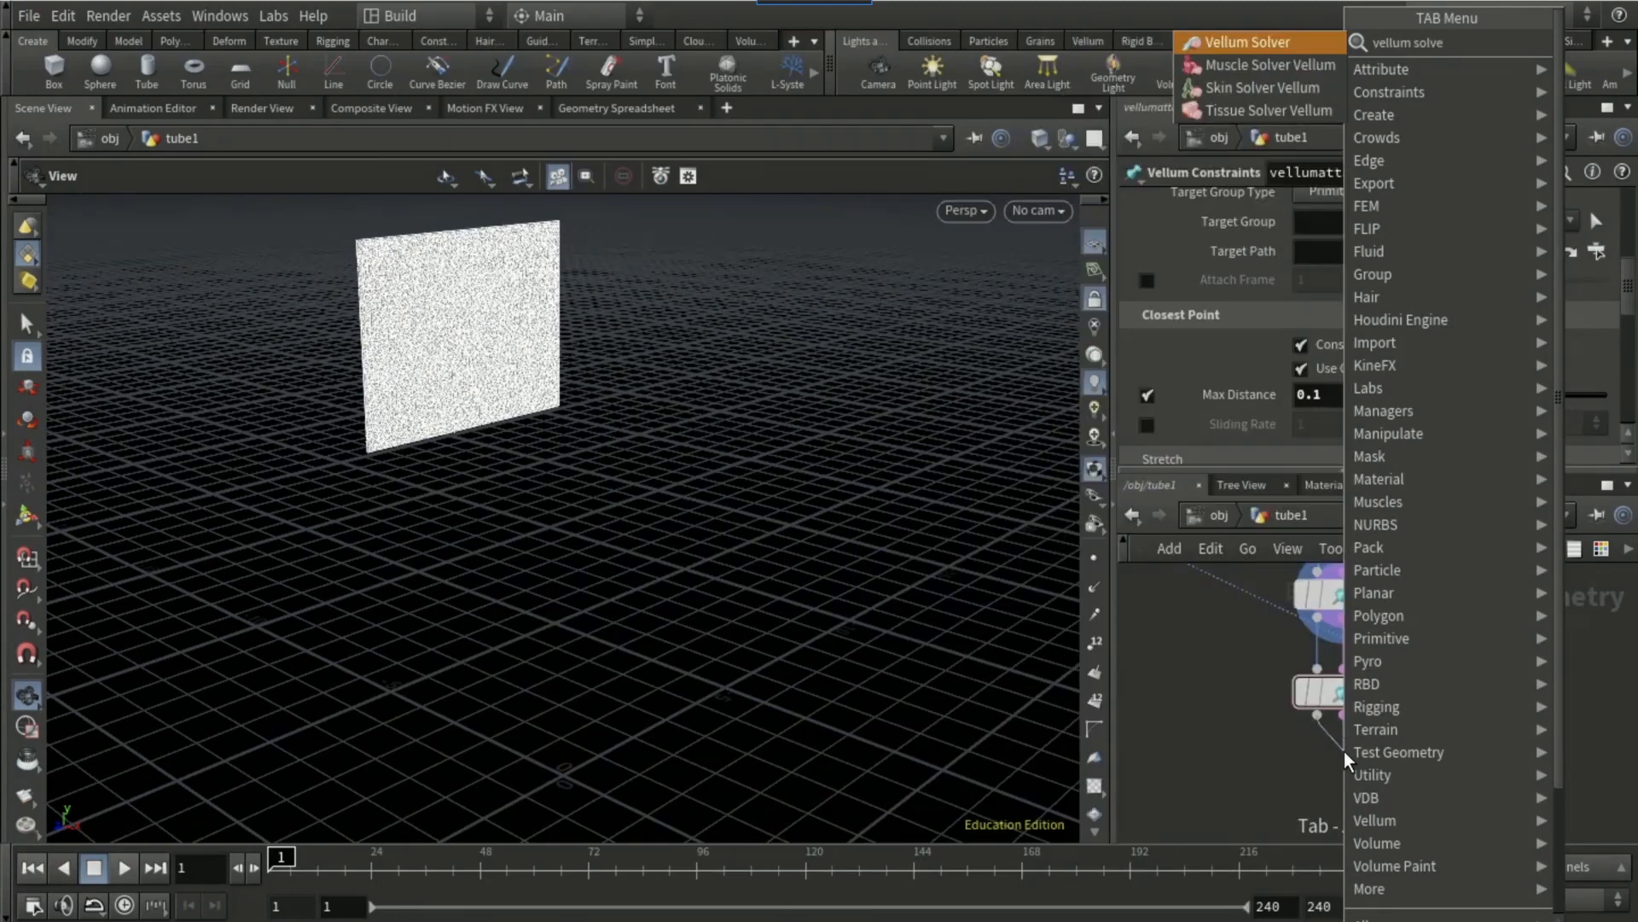
pyautogui.press('Return')
# Step: Wire the pole's Resample output into the Vellum Solver's third input and enter the solver's forces network
pyautogui.moveTo(1227, 720); pyautogui.dragTo(1167, 650, button='middle')
pyautogui.click(1213, 691)
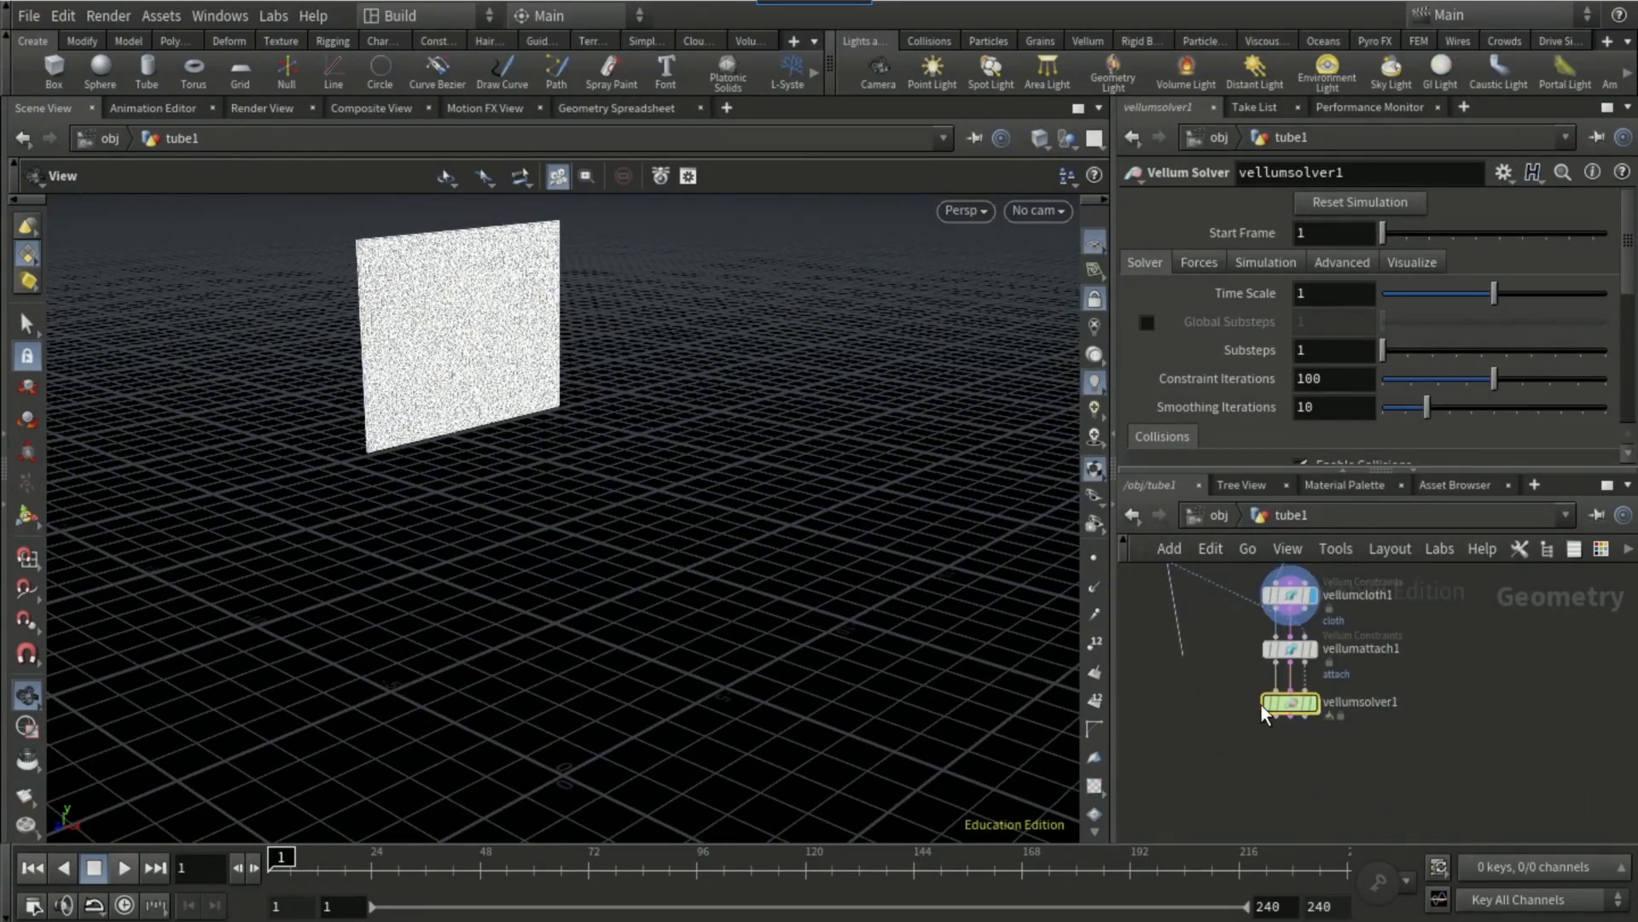
pyautogui.click(1305, 690)
pyautogui.doubleClick(1291, 703)
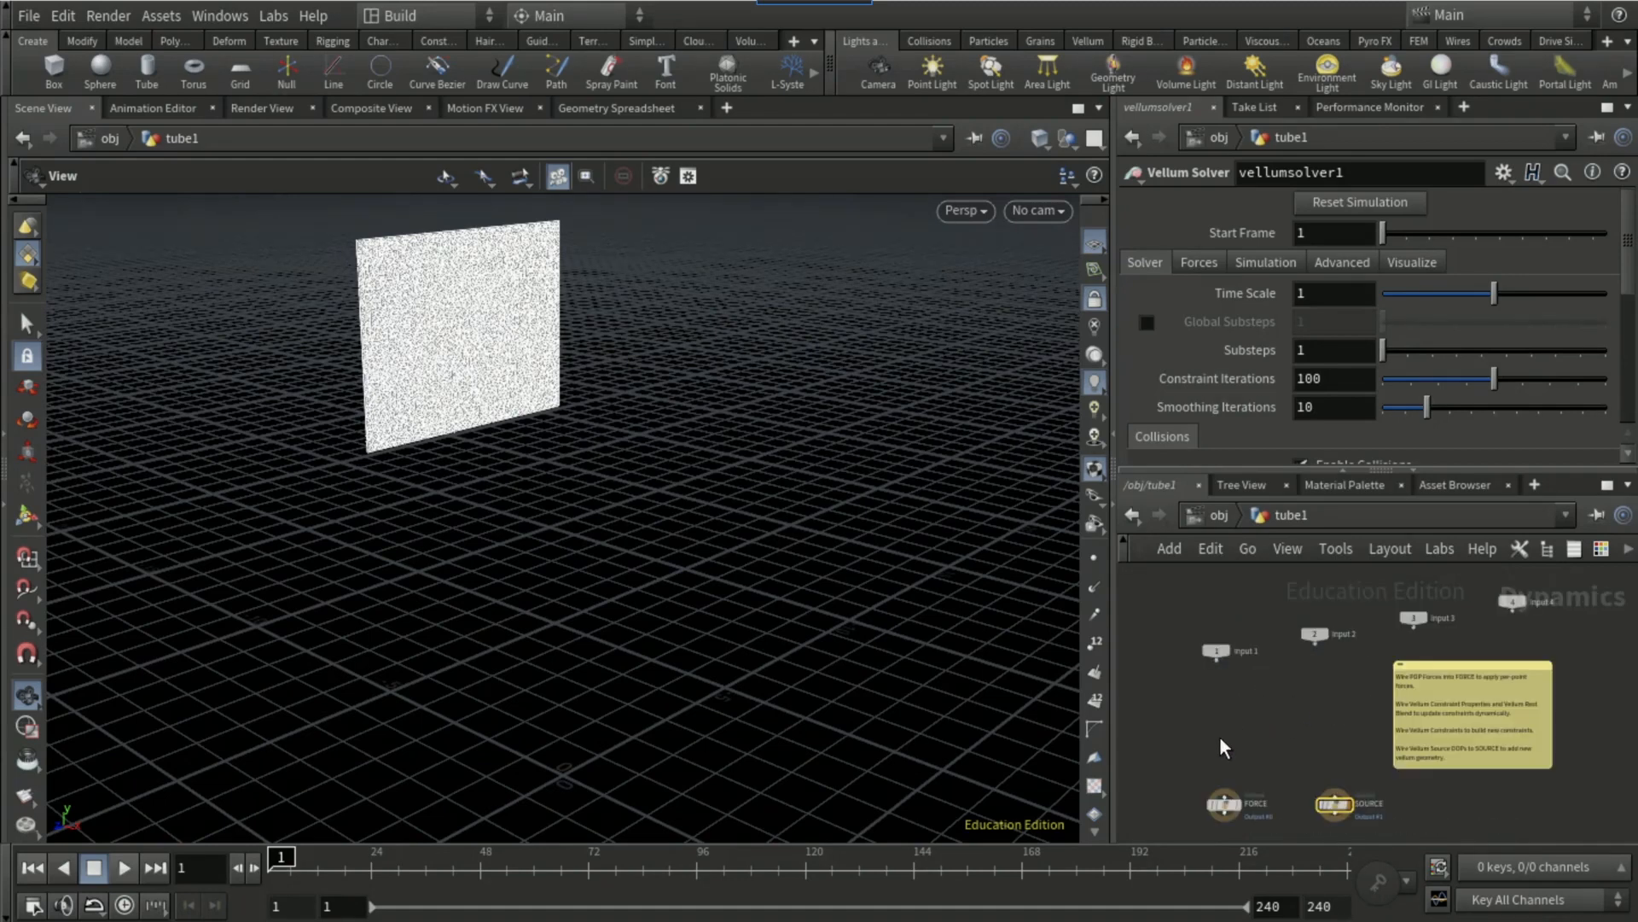
# Step: Add a POP Wind node in the solver's forces network and wire its output into the FORCE output node
pyautogui.press('Tab')
pyautogui.write('pop w')
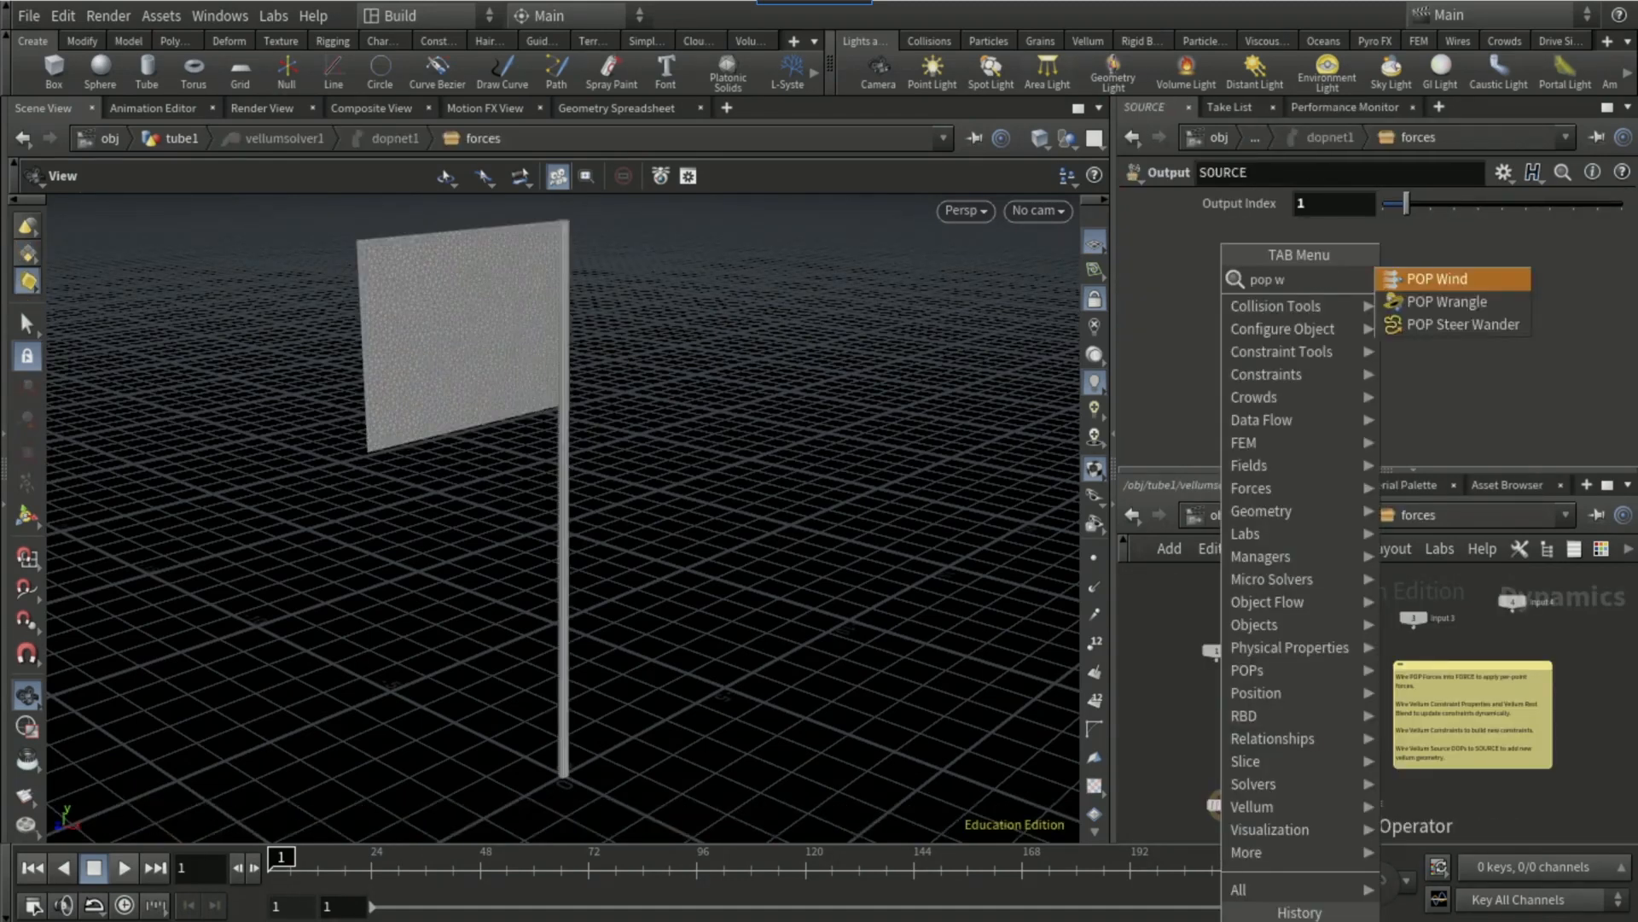
pyautogui.press('Return')
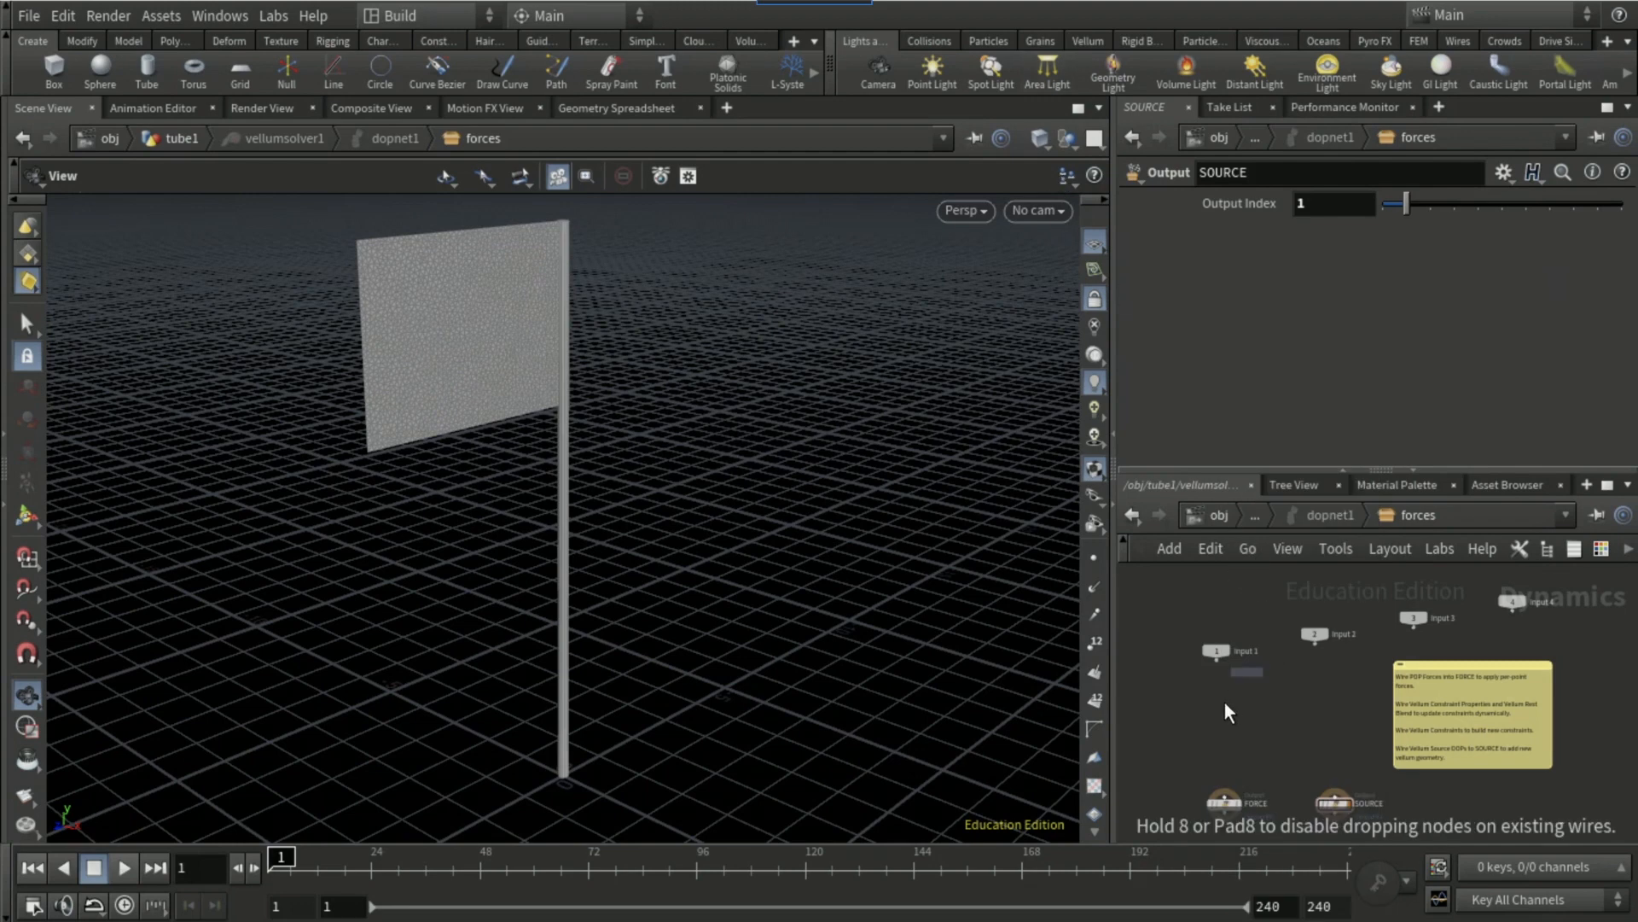
pyautogui.click(1212, 740)
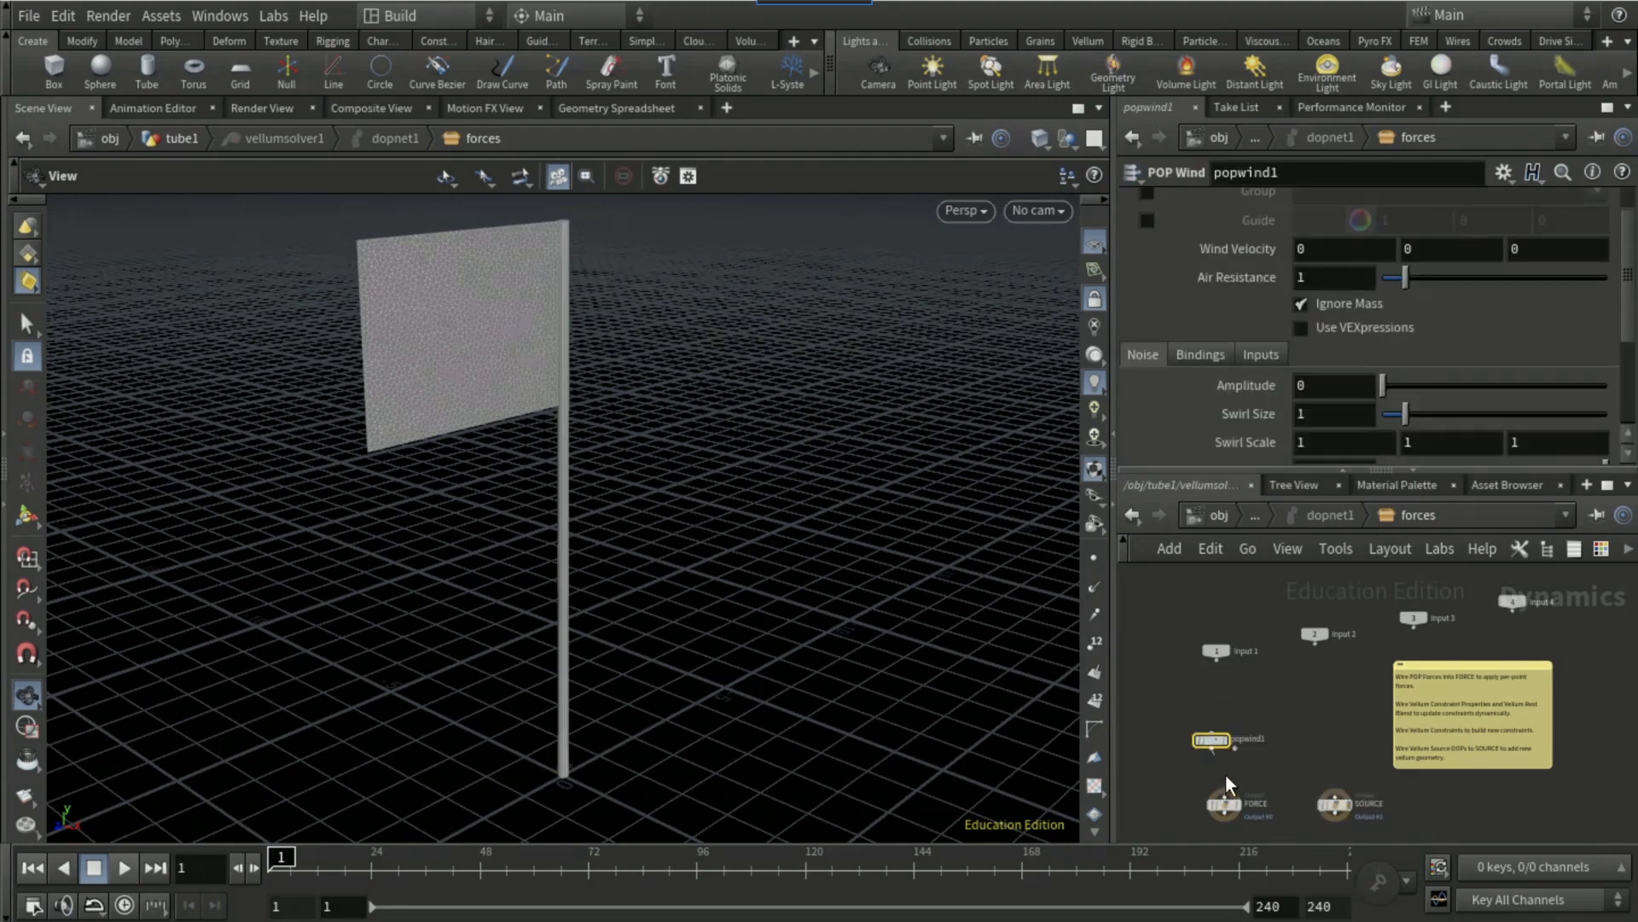
pyautogui.click(1212, 749)
# Step: Set the POP Wind's Z wind velocity to 4 and its noise amplitude to 1
pyautogui.click(1566, 250)
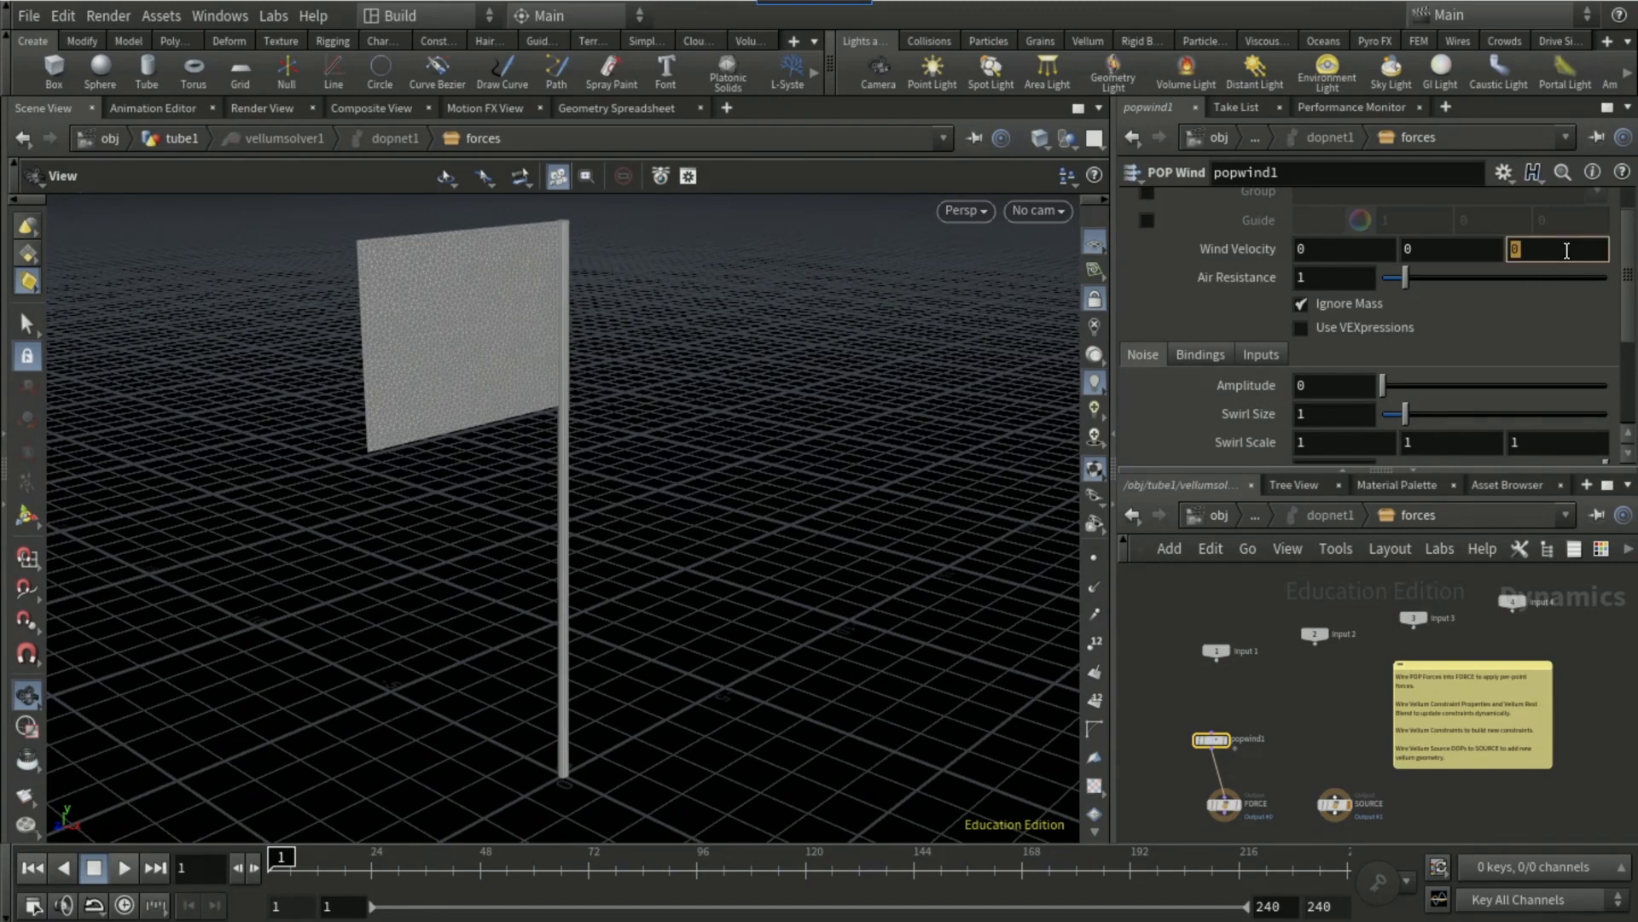
pyautogui.write('4')
pyautogui.click(1318, 386)
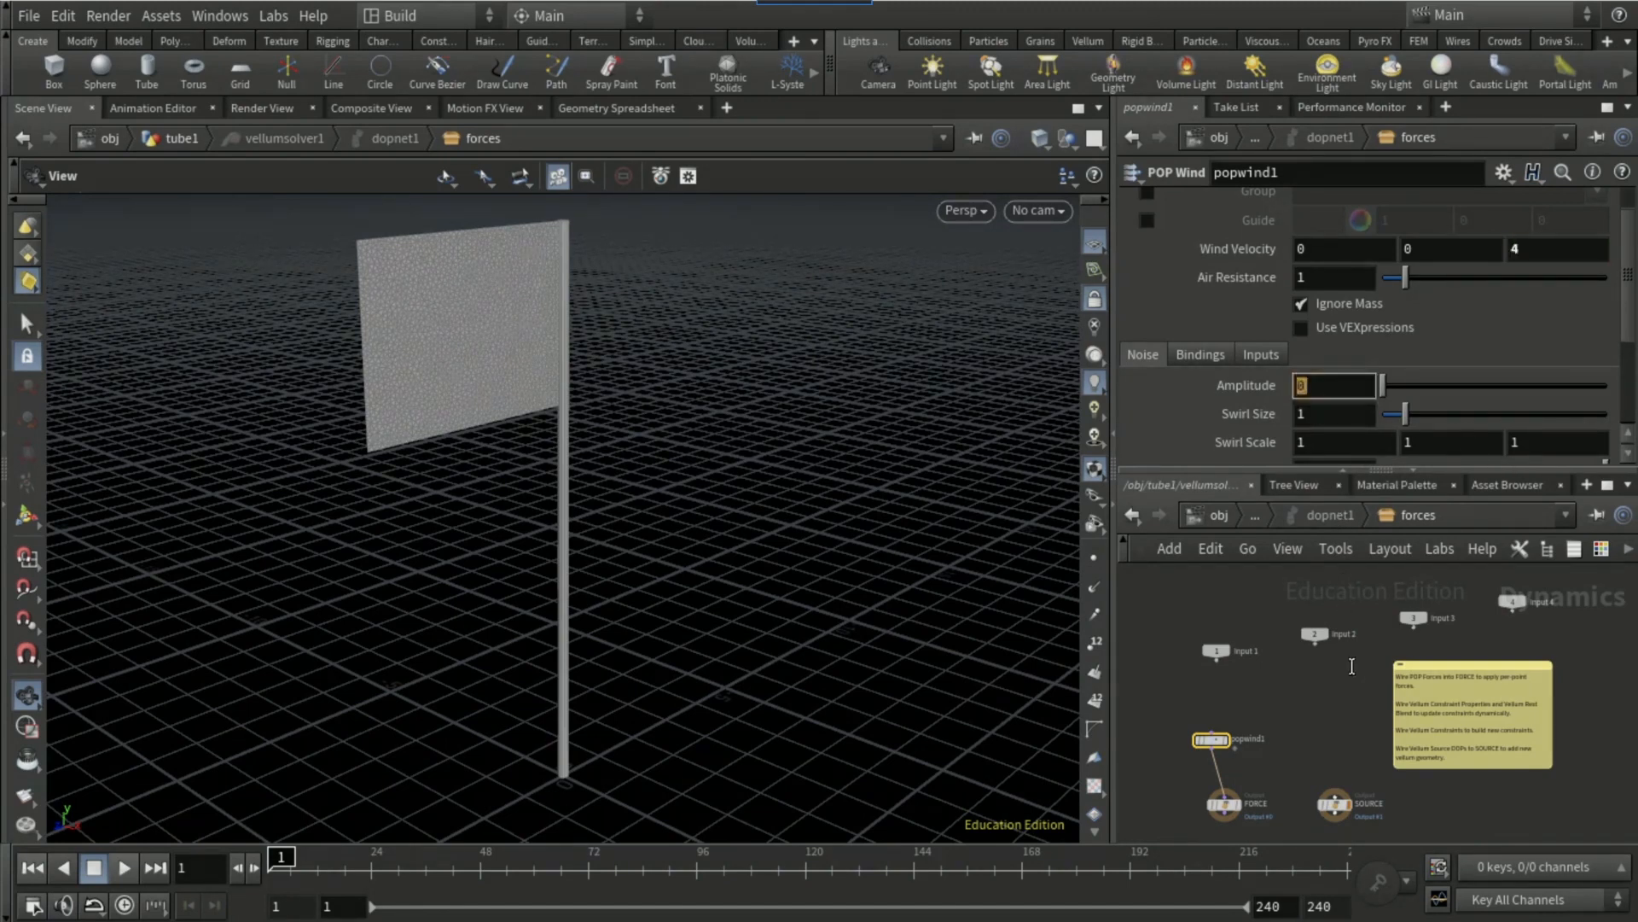
pyautogui.write('1')
pyautogui.press('Return')
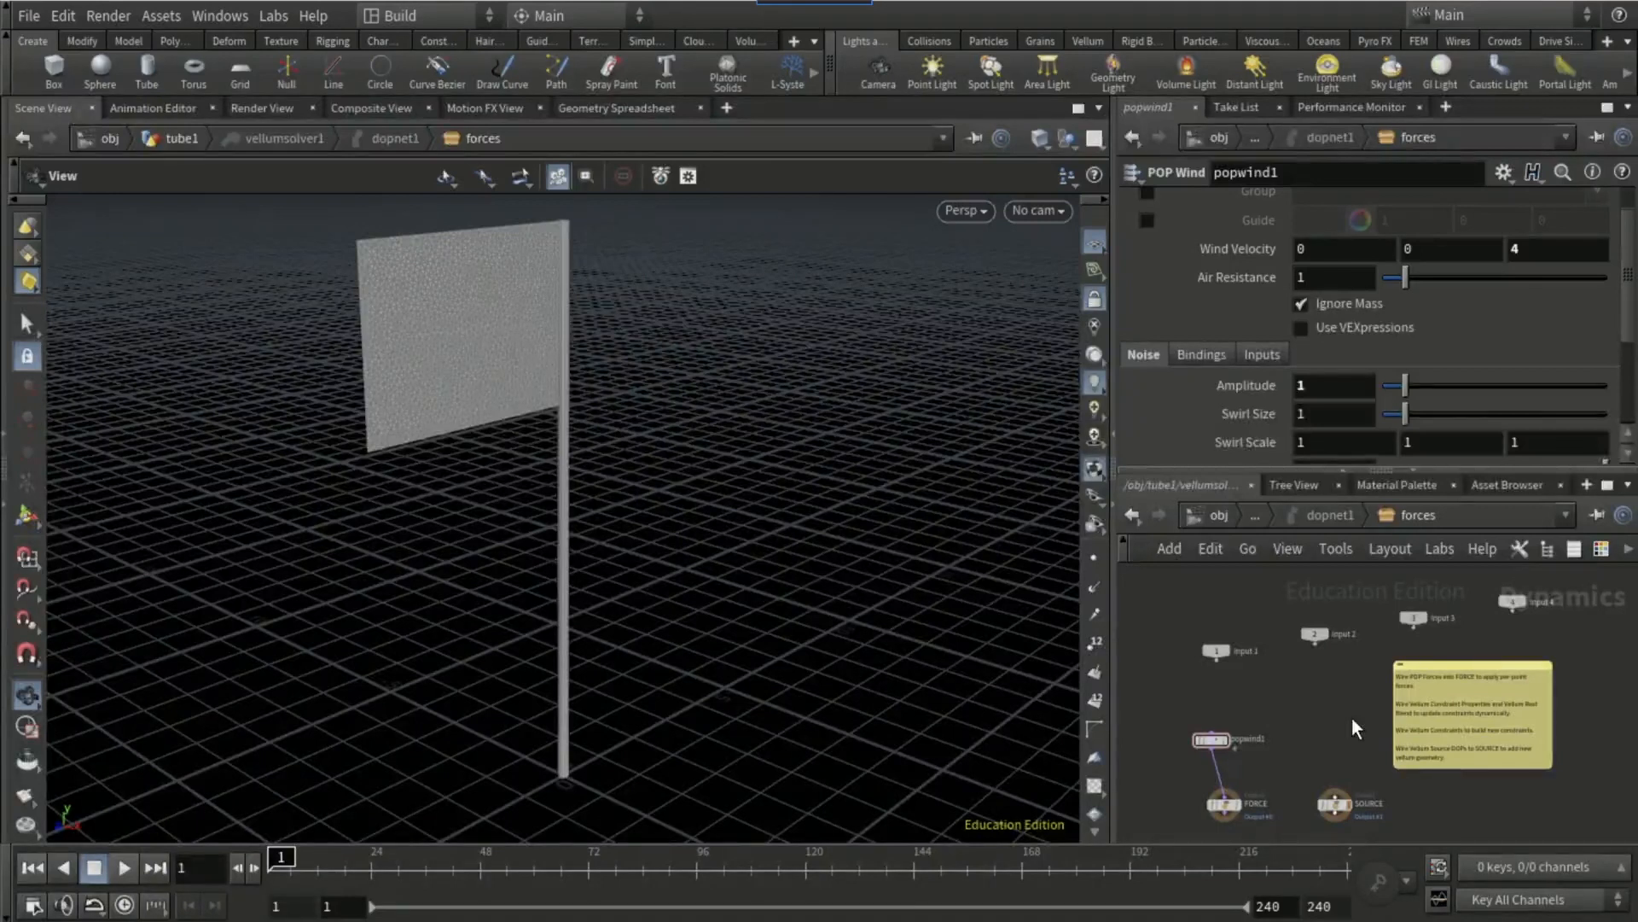
# Step: Return to the tube1 geometry network and add a Merge node below the Vellum Solver
pyautogui.click(1255, 516)
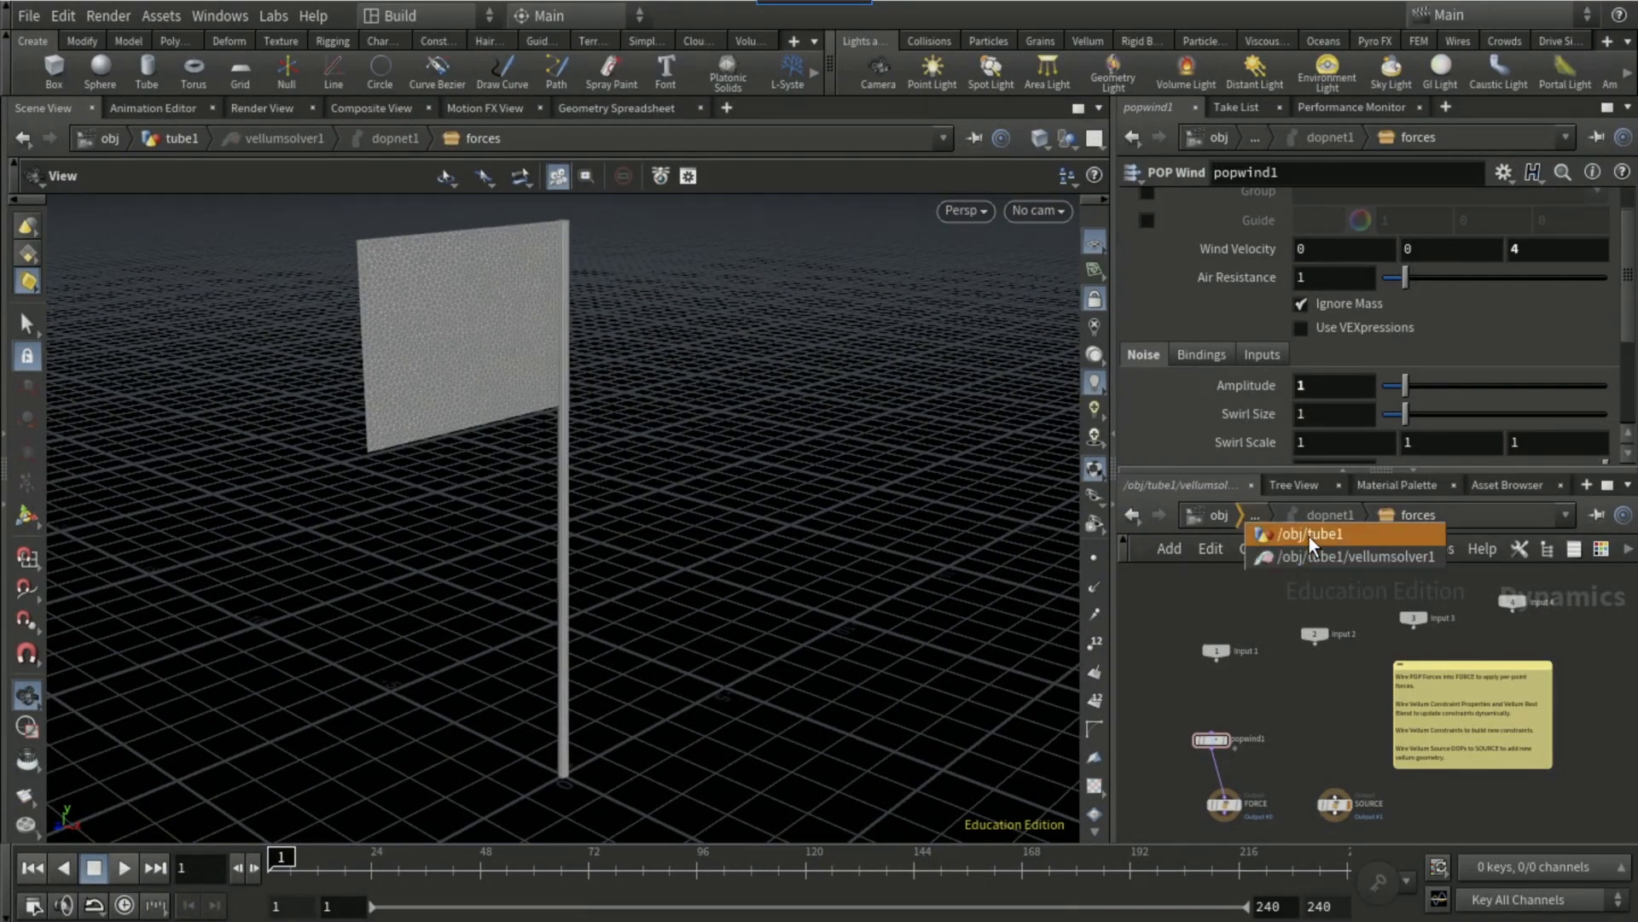
pyautogui.click(1309, 534)
pyautogui.click(1162, 818)
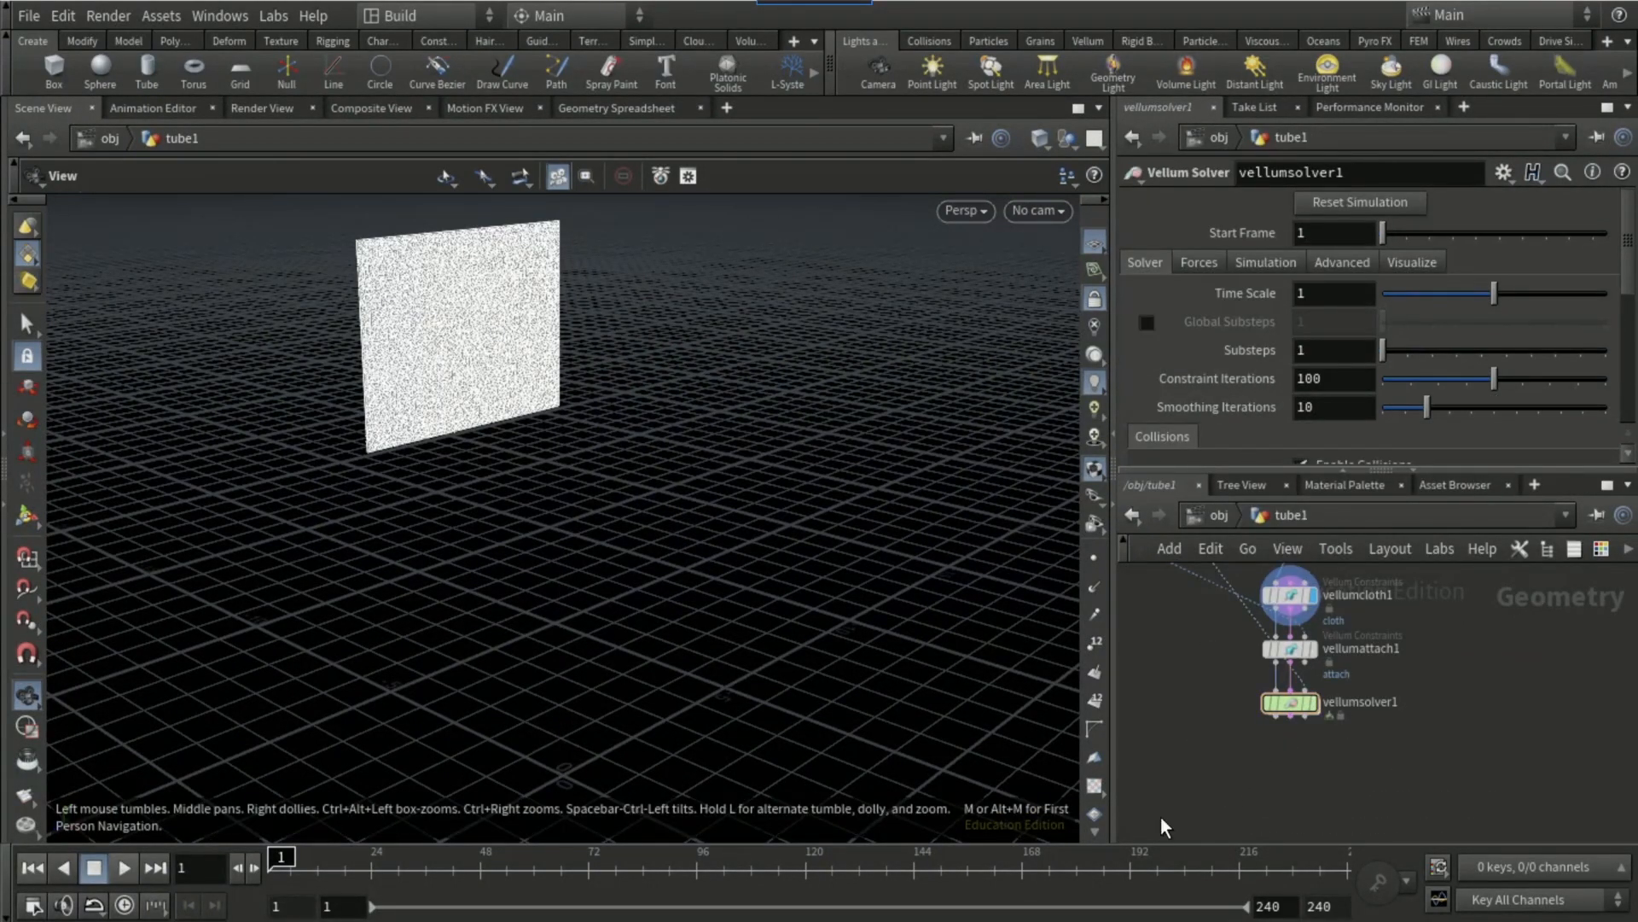
pyautogui.press('Tab')
pyautogui.write('merge')
pyautogui.press('Return')
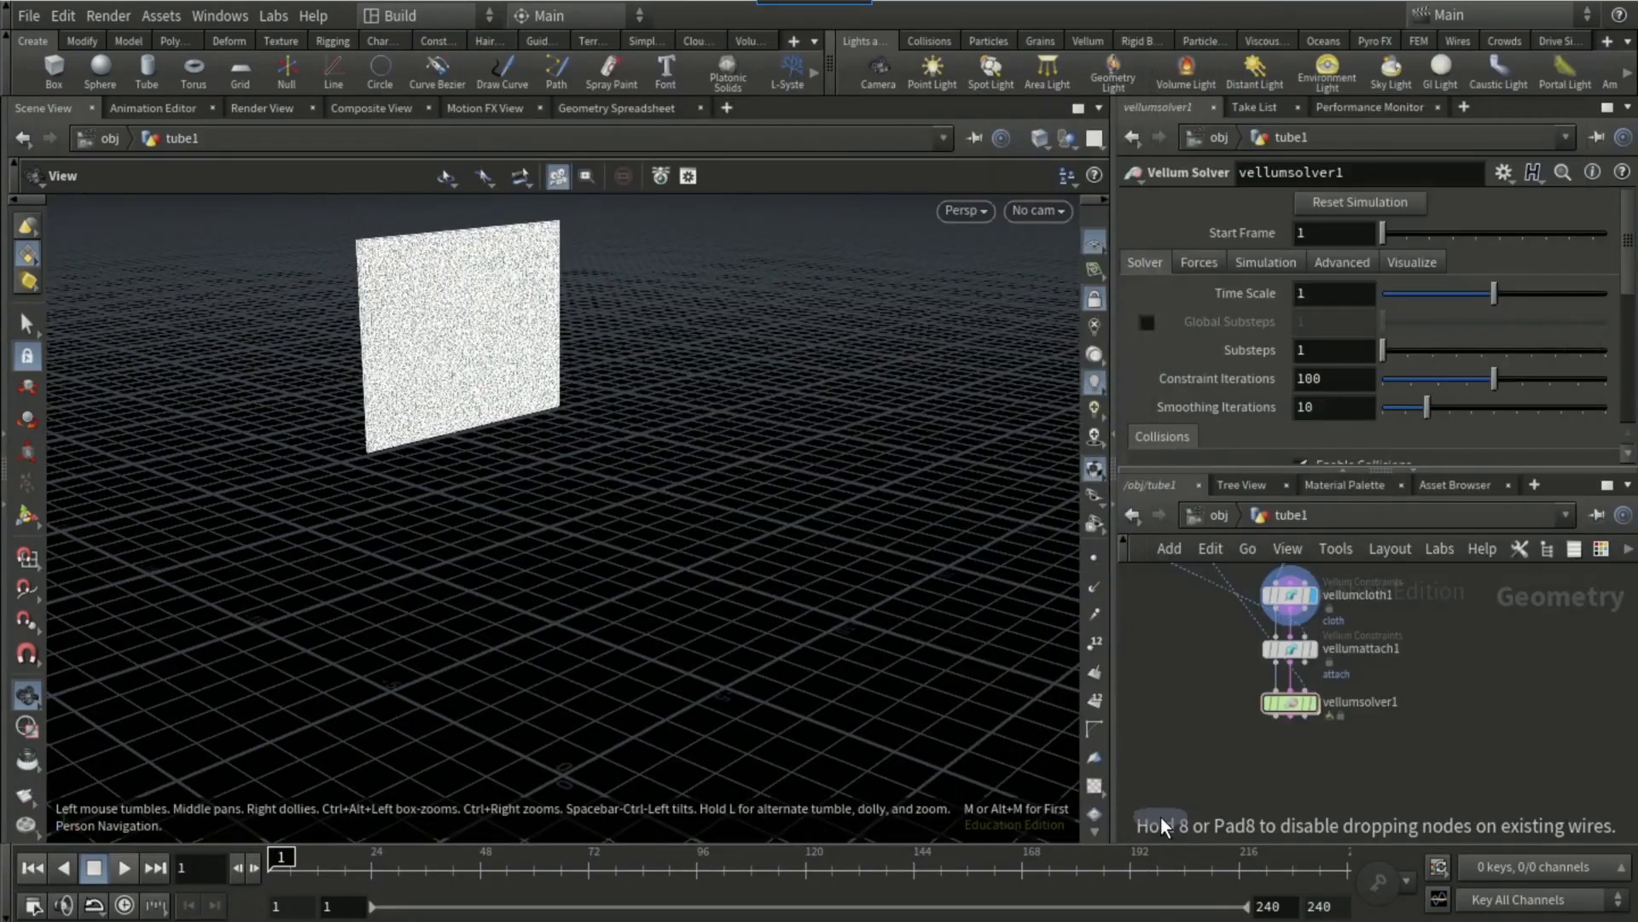
pyautogui.click(1159, 807)
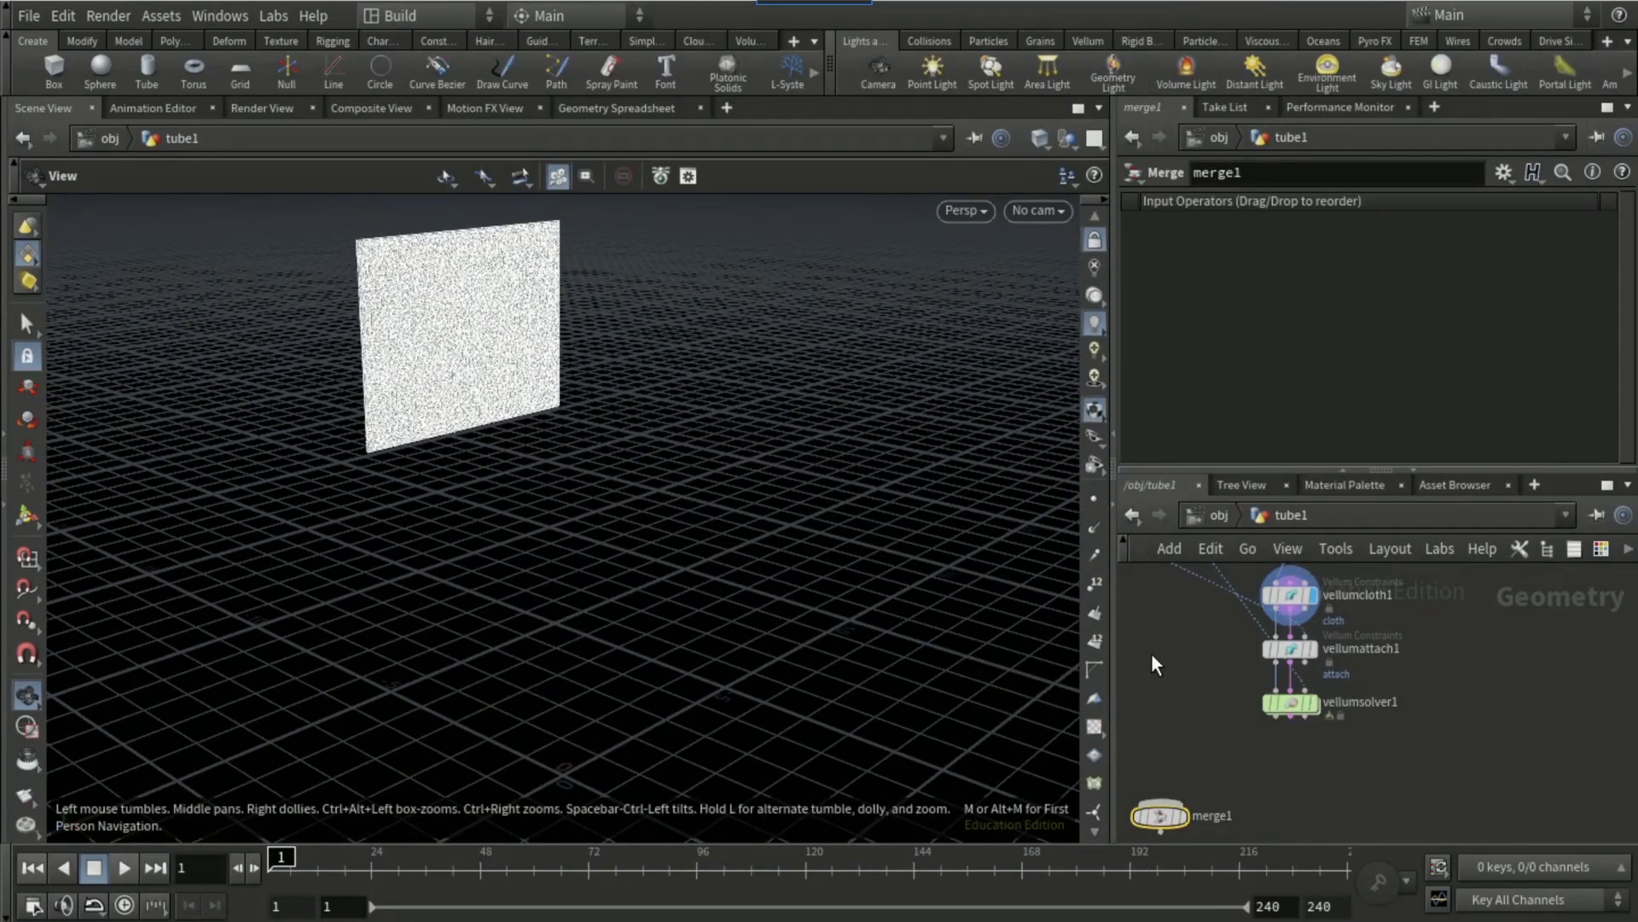
# Step: Wire the pole's Match Size output and the Vellum Solver's first output into the Merge node, then display it and preview the simulation
pyautogui.moveTo(1203, 700); pyautogui.dragTo(1249, 781, button='middle')
pyautogui.moveTo(1147, 598); pyautogui.dragTo(1168, 550, button='middle')
pyautogui.click(1231, 590)
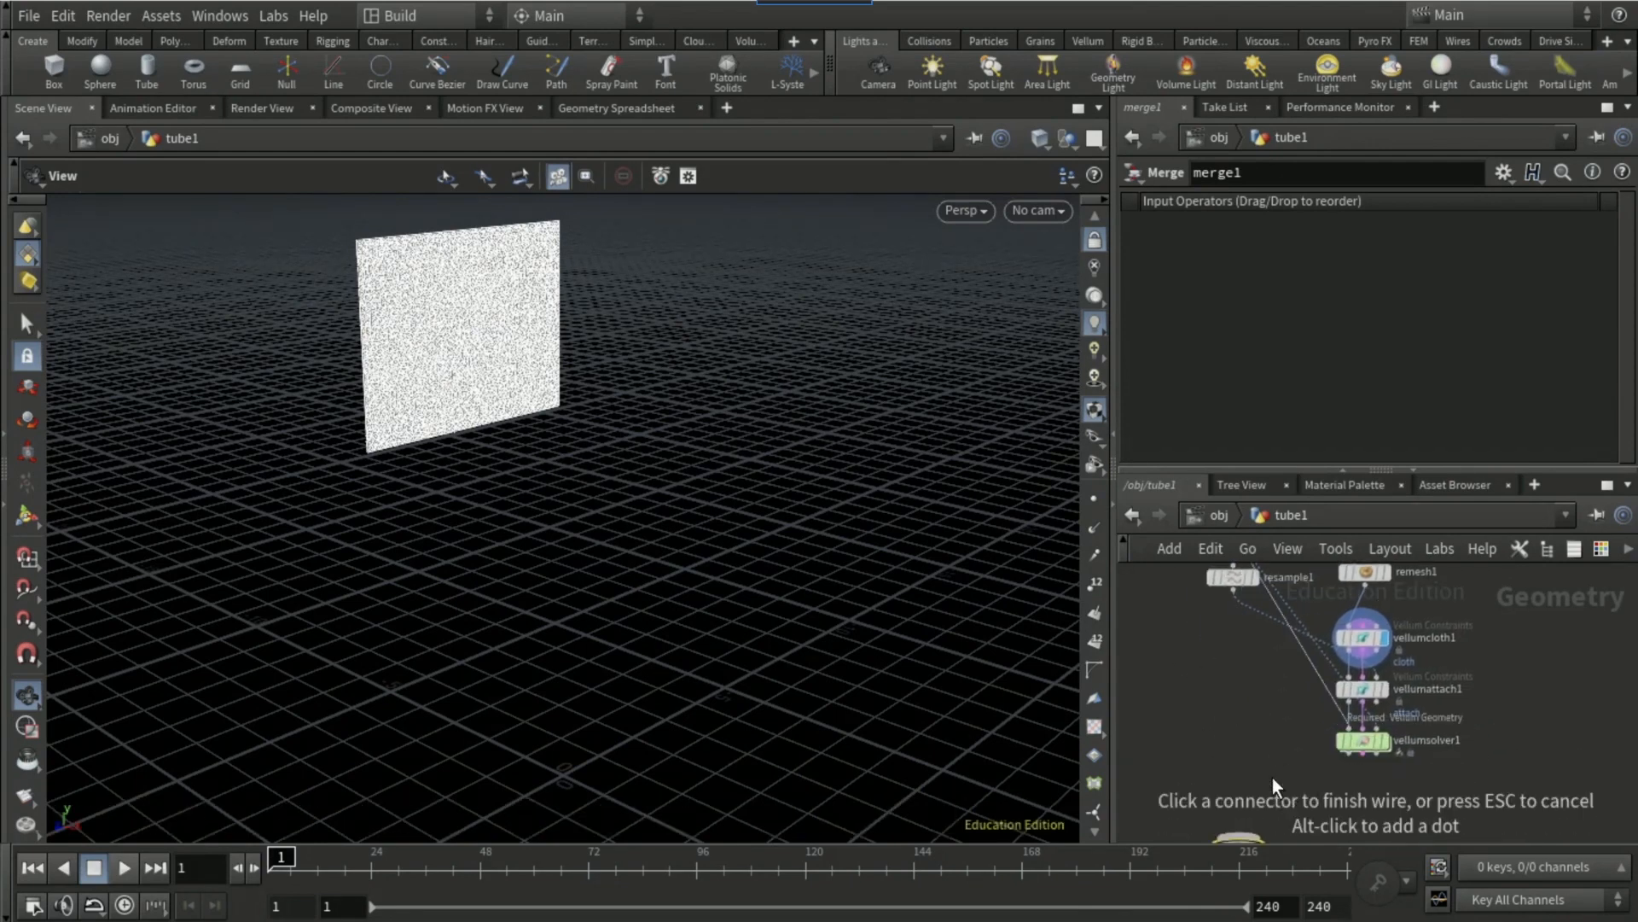
pyautogui.moveTo(1264, 764); pyautogui.dragTo(1238, 666, button='middle')
pyautogui.click(1209, 734)
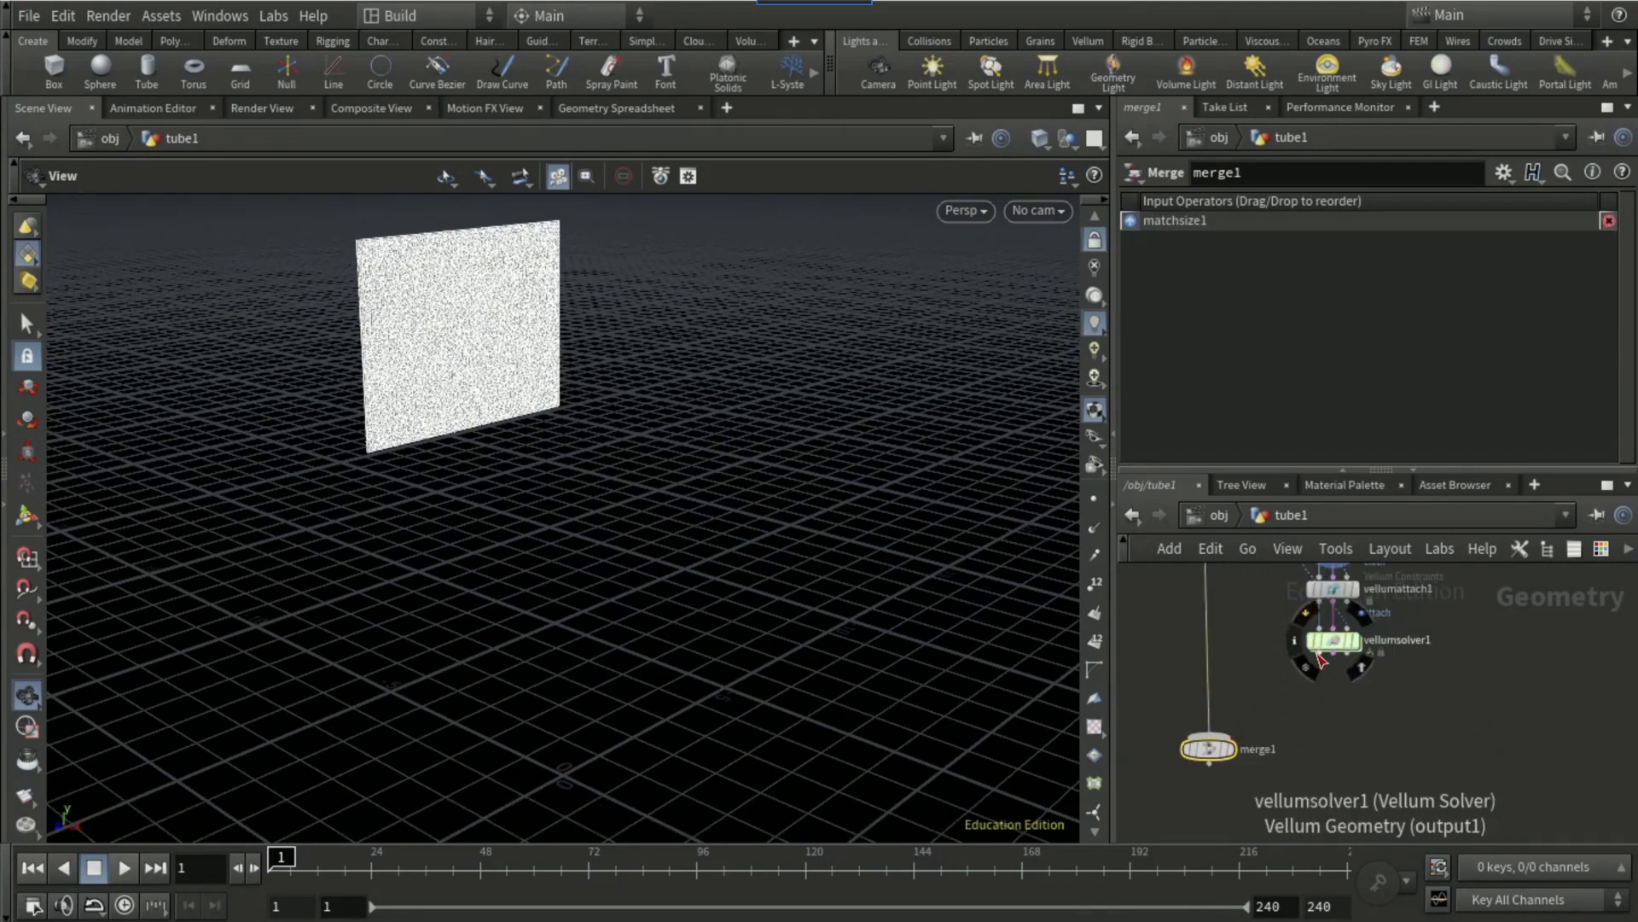
pyautogui.click(1334, 654)
pyautogui.click(1234, 748)
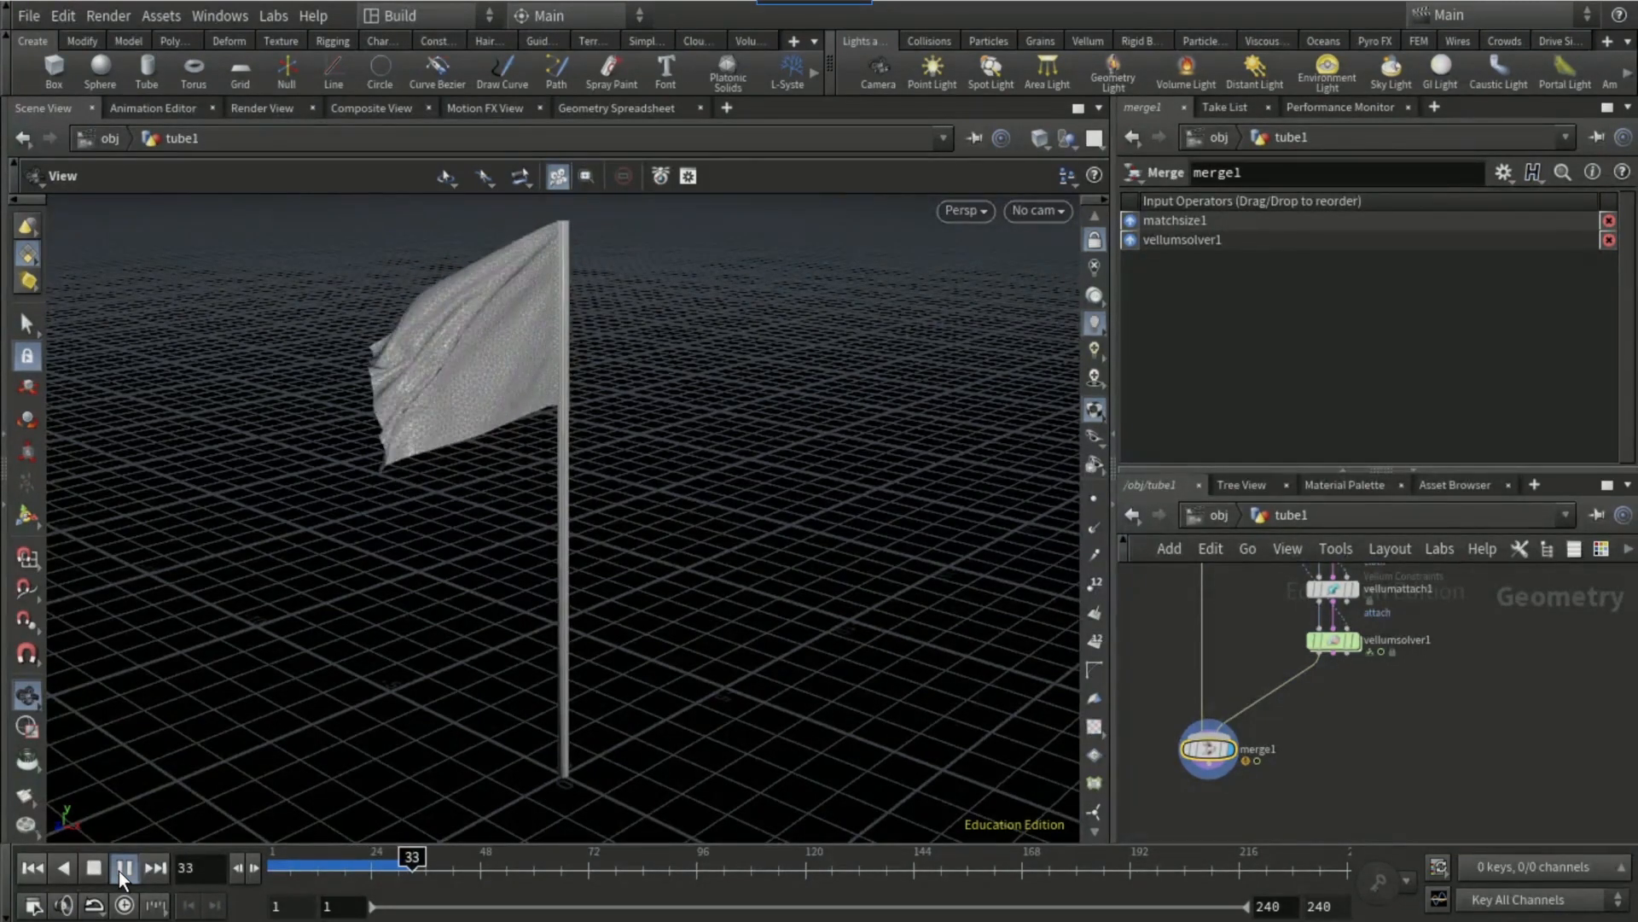
pyautogui.click(120, 870)
pyautogui.moveTo(1430, 693); pyautogui.dragTo(1407, 850, button='middle')
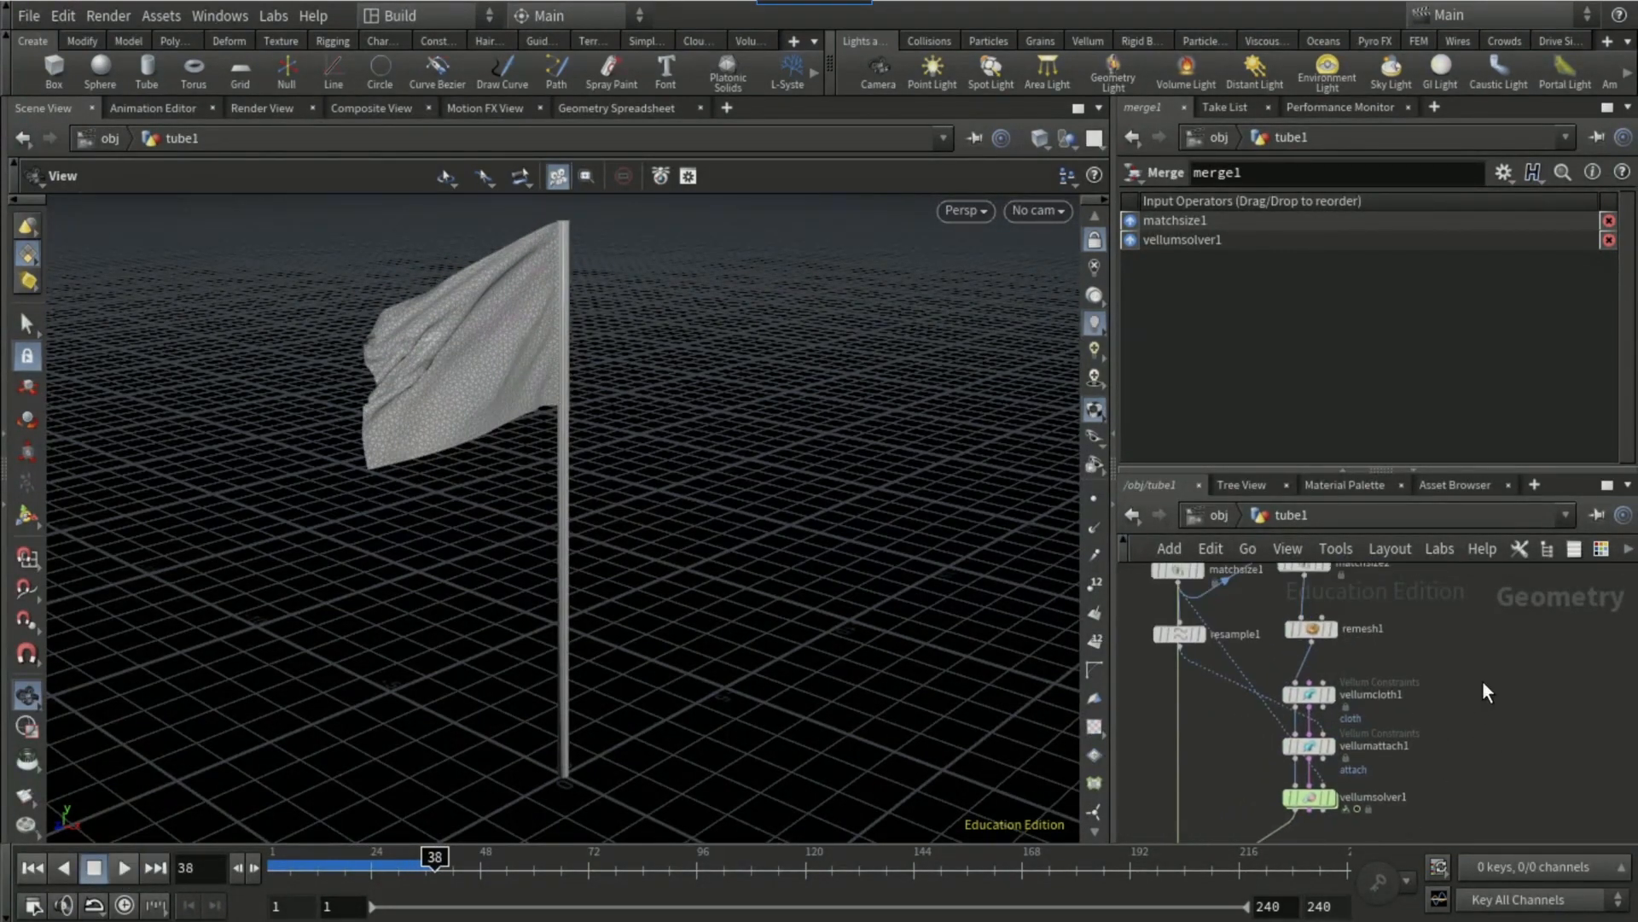
pyautogui.moveTo(1483, 680); pyautogui.dragTo(1485, 797, button='middle')
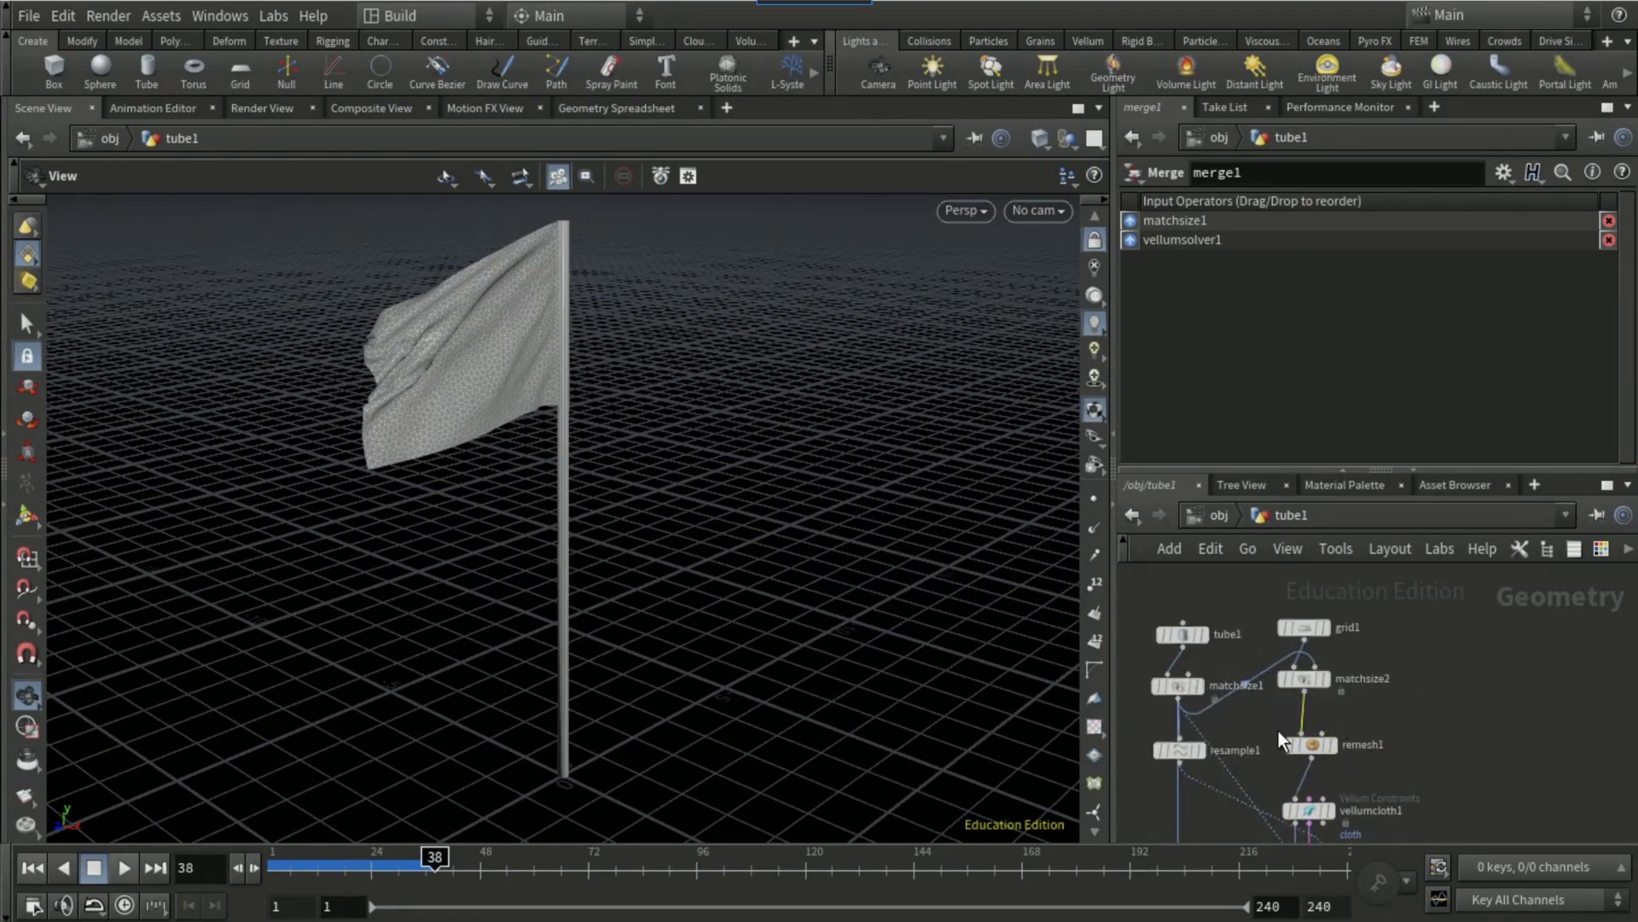
pyautogui.press('Tab')
pyautogui.write('uv')
pyautogui.press('Return')
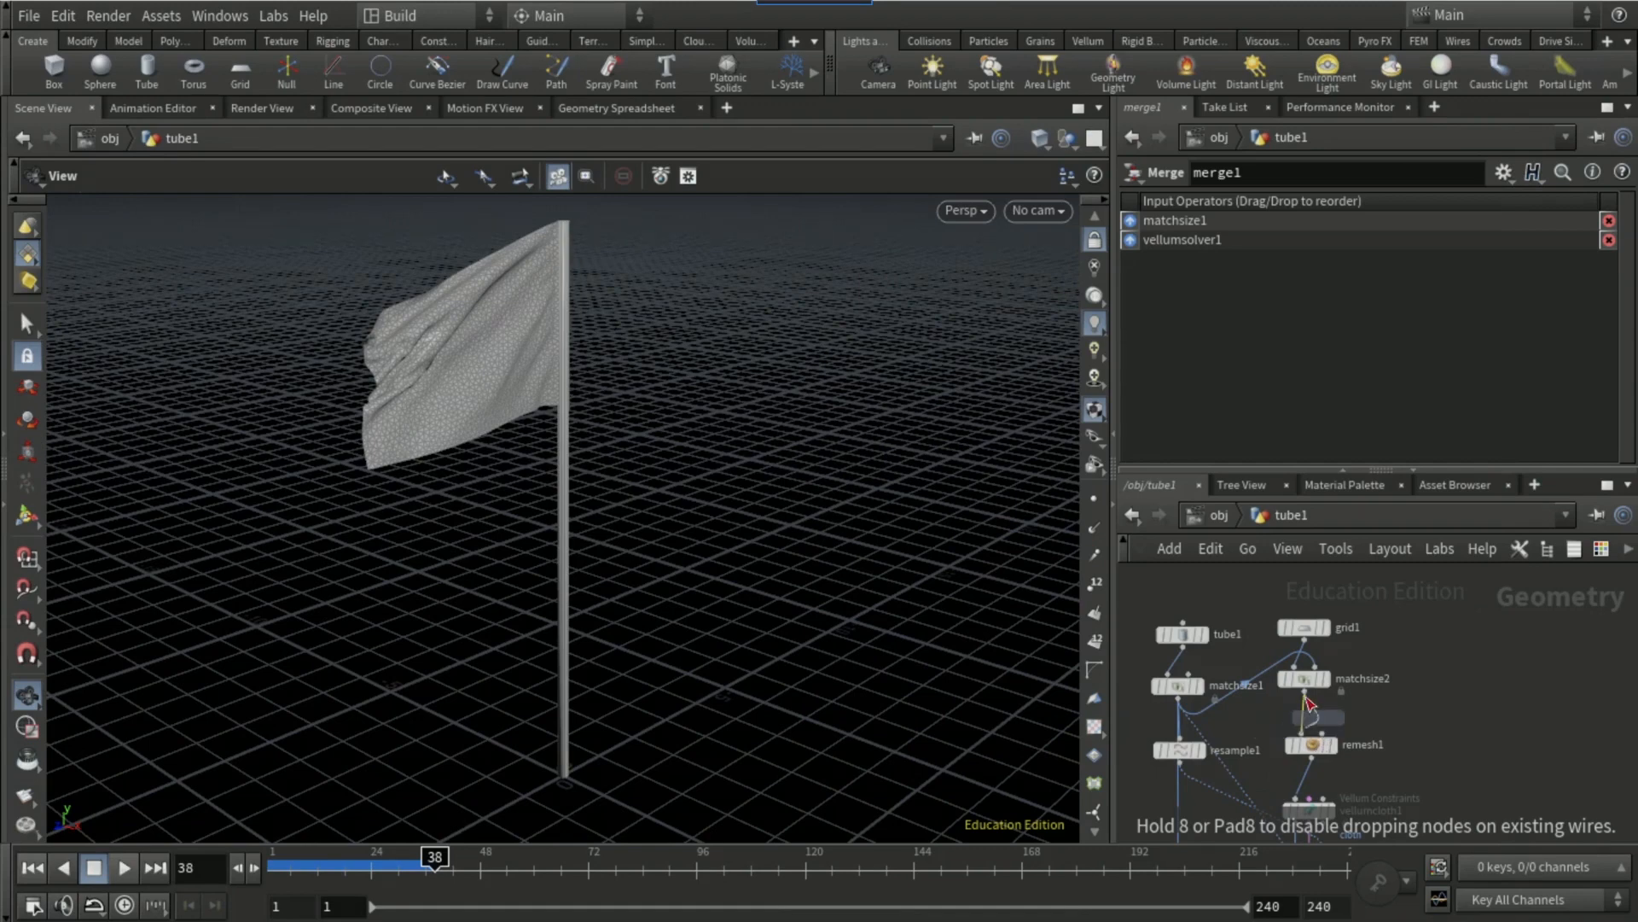
pyautogui.click(1304, 710)
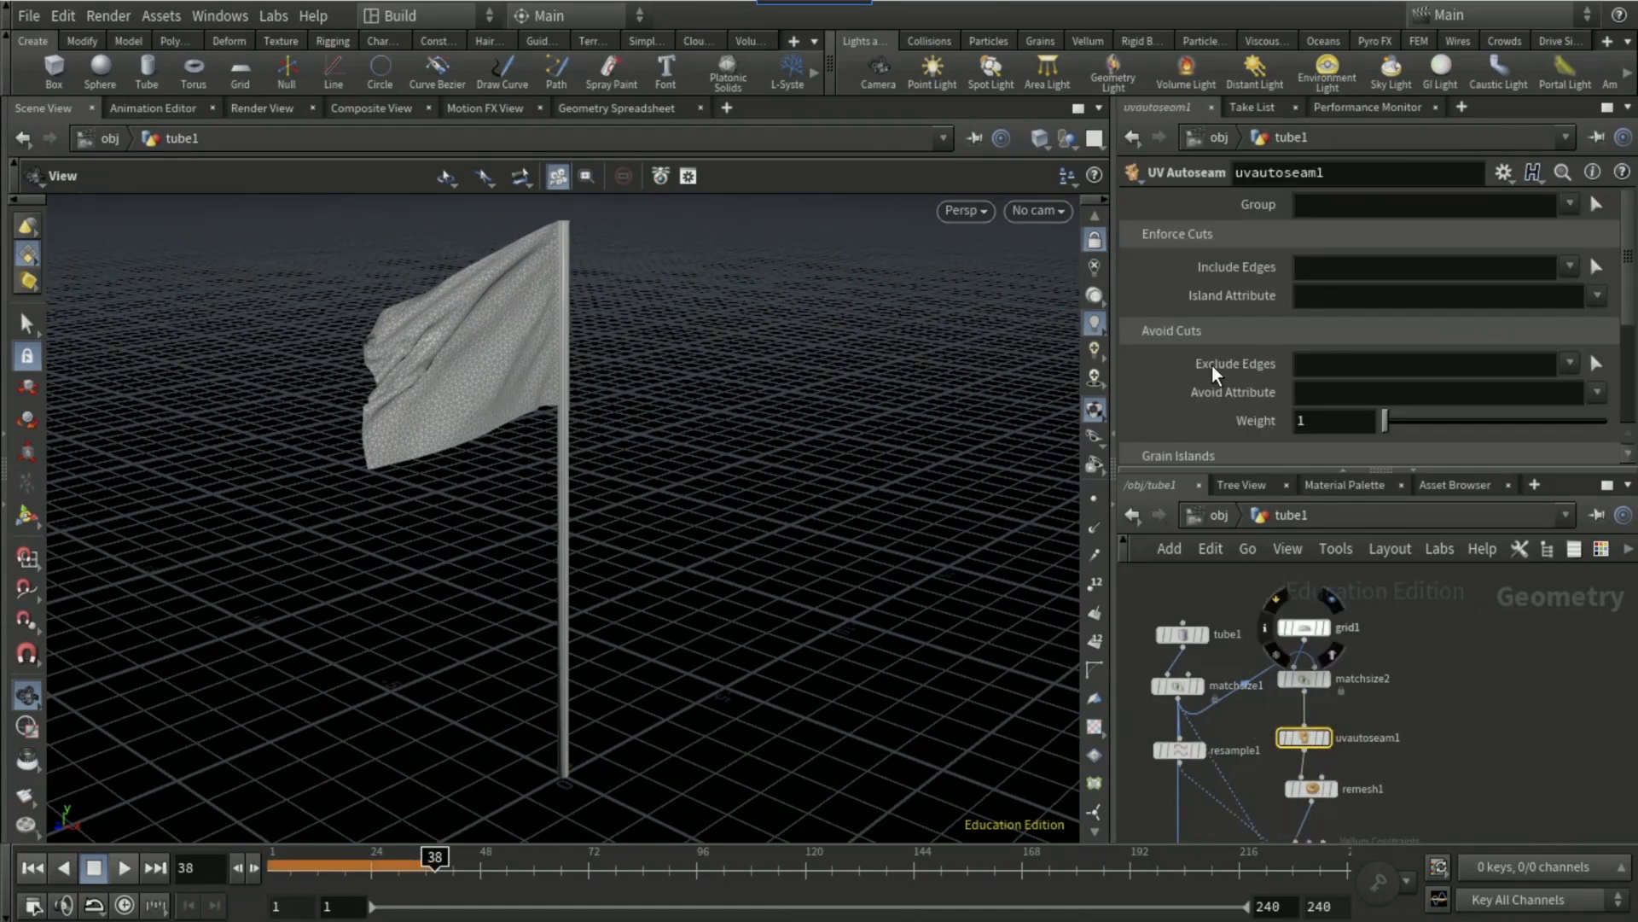
pyautogui.press('Delete')
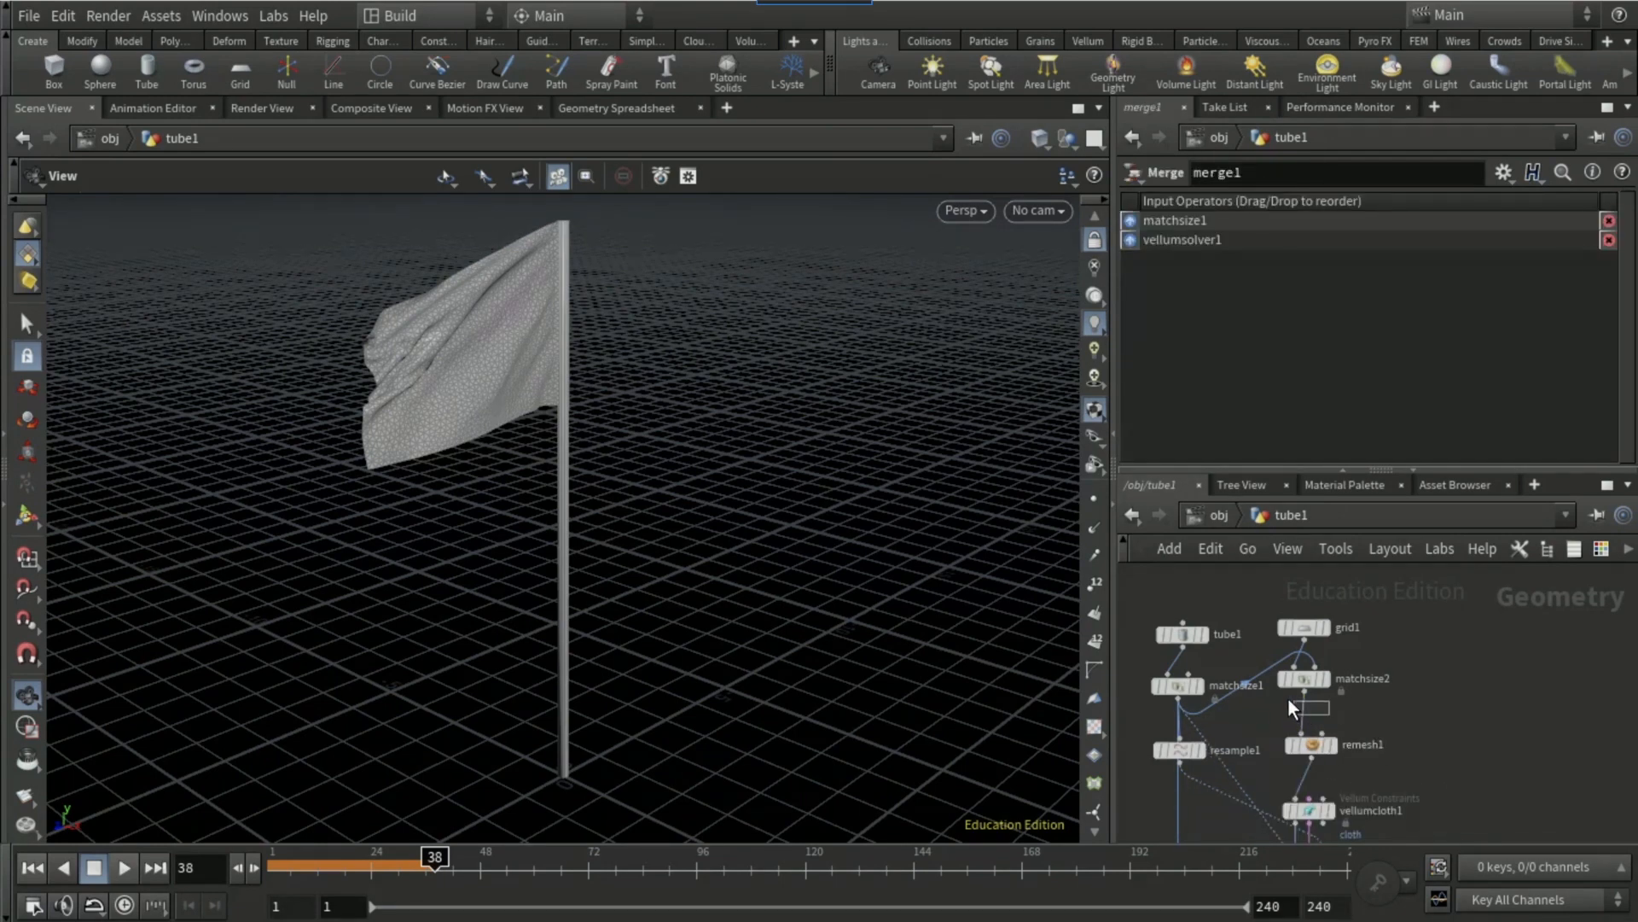
# Step: Insert a UV Quick Shade node between matchsize2 and remesh1 and load the united-kingdom-flag-uhd-4k-wallpaper image from D:/Flag Tutorial as its texture map
pyautogui.press('Tab')
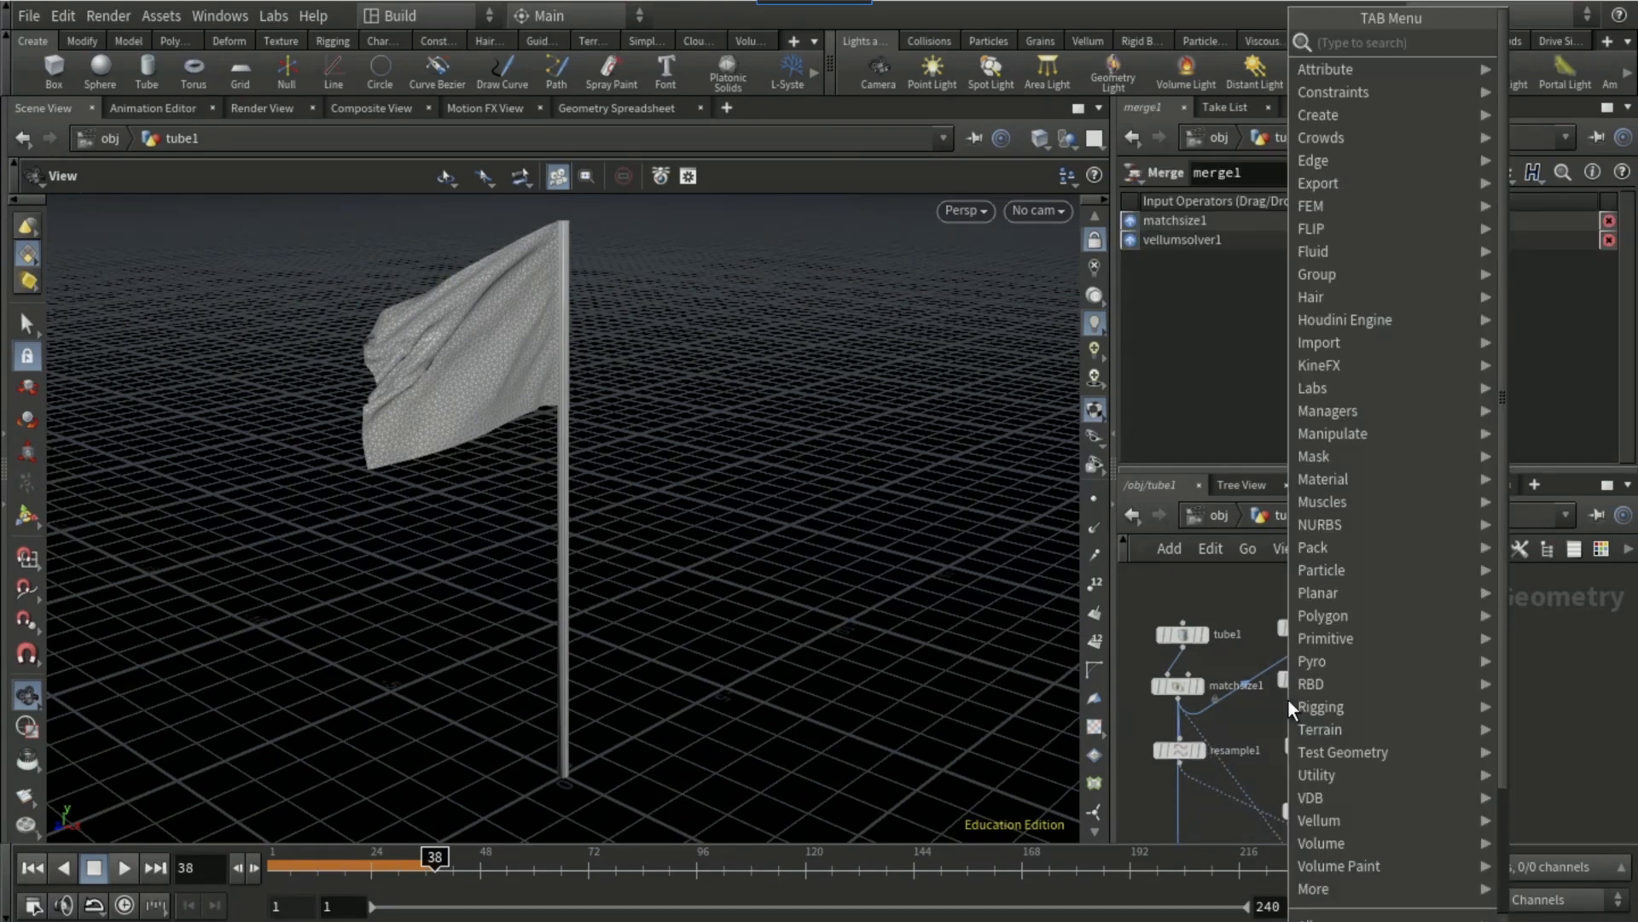
pyautogui.write('uq')
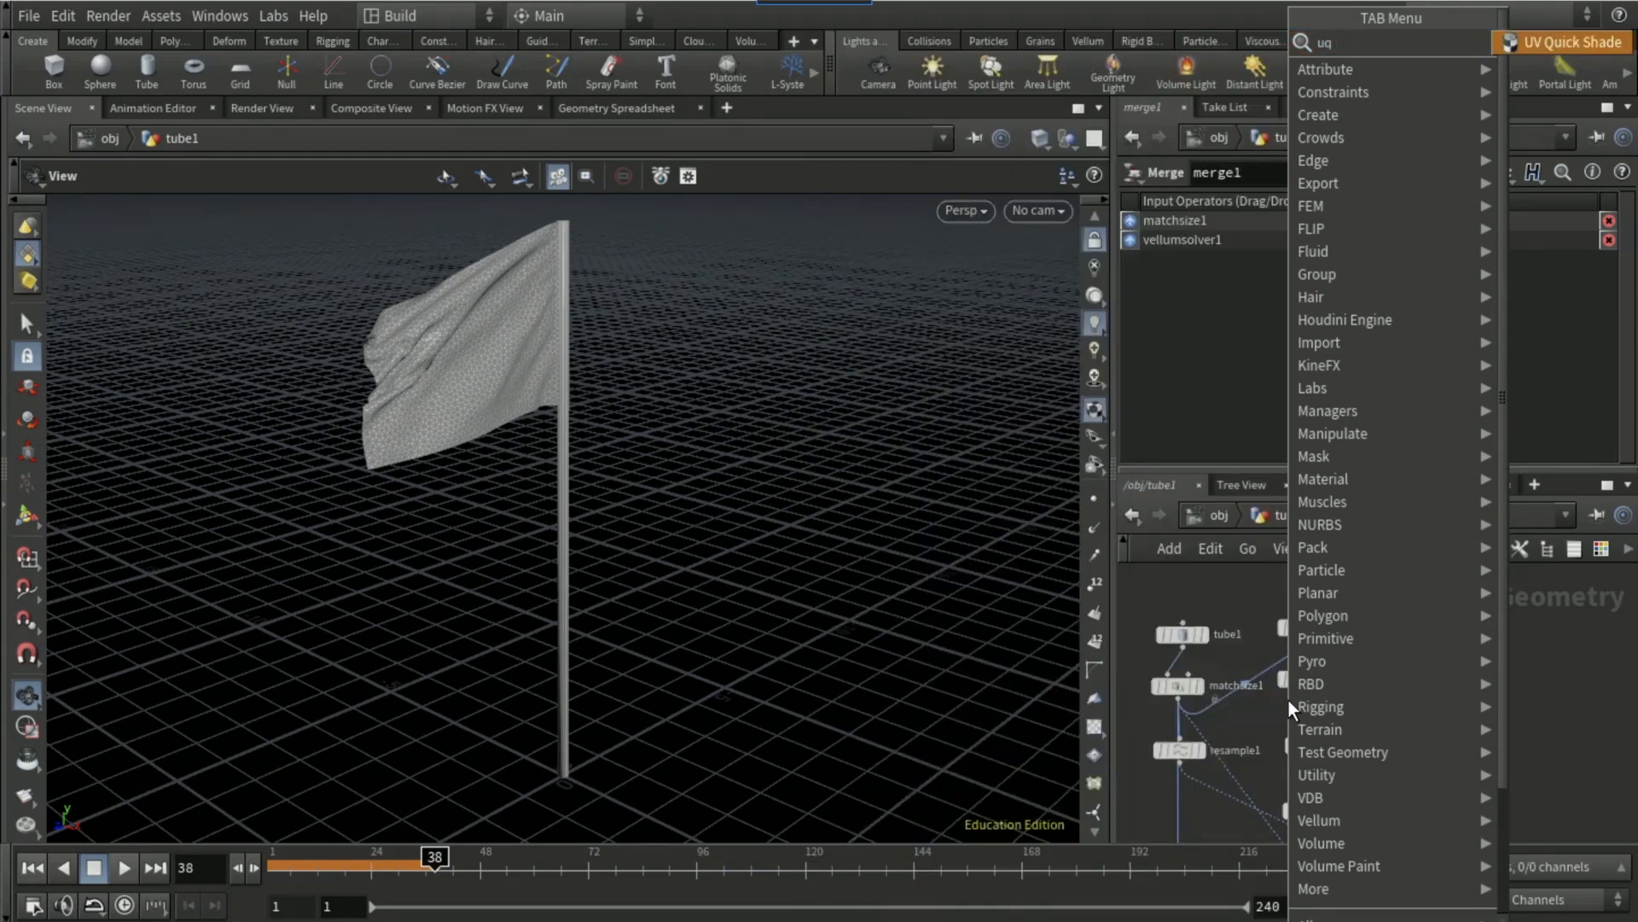
pyautogui.press('Return')
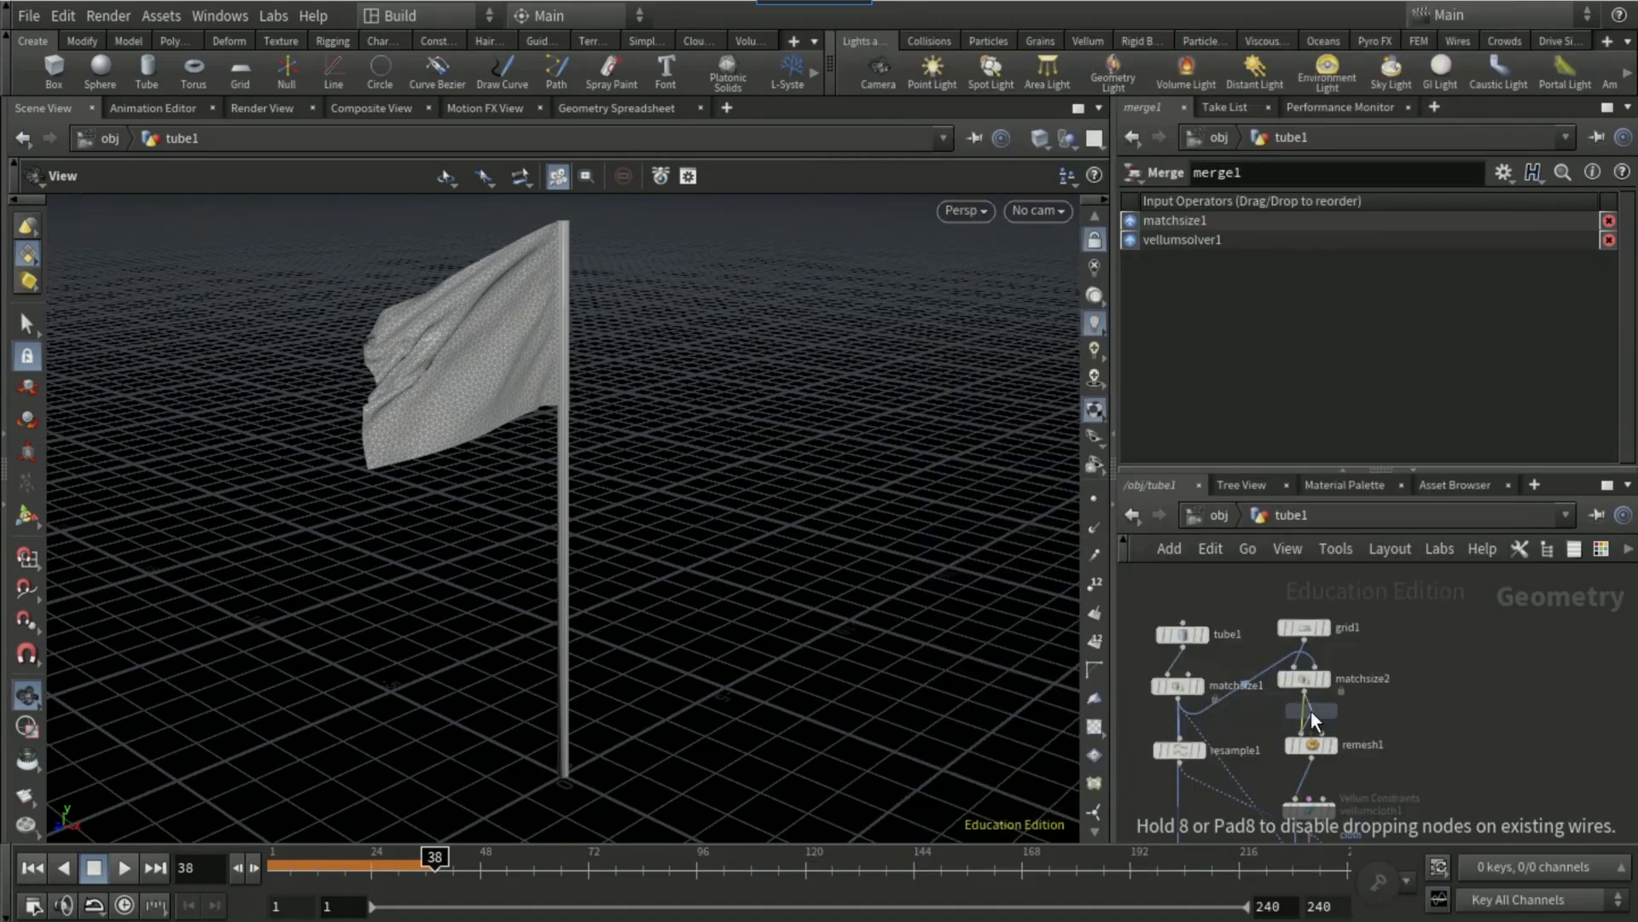
pyautogui.click(1310, 710)
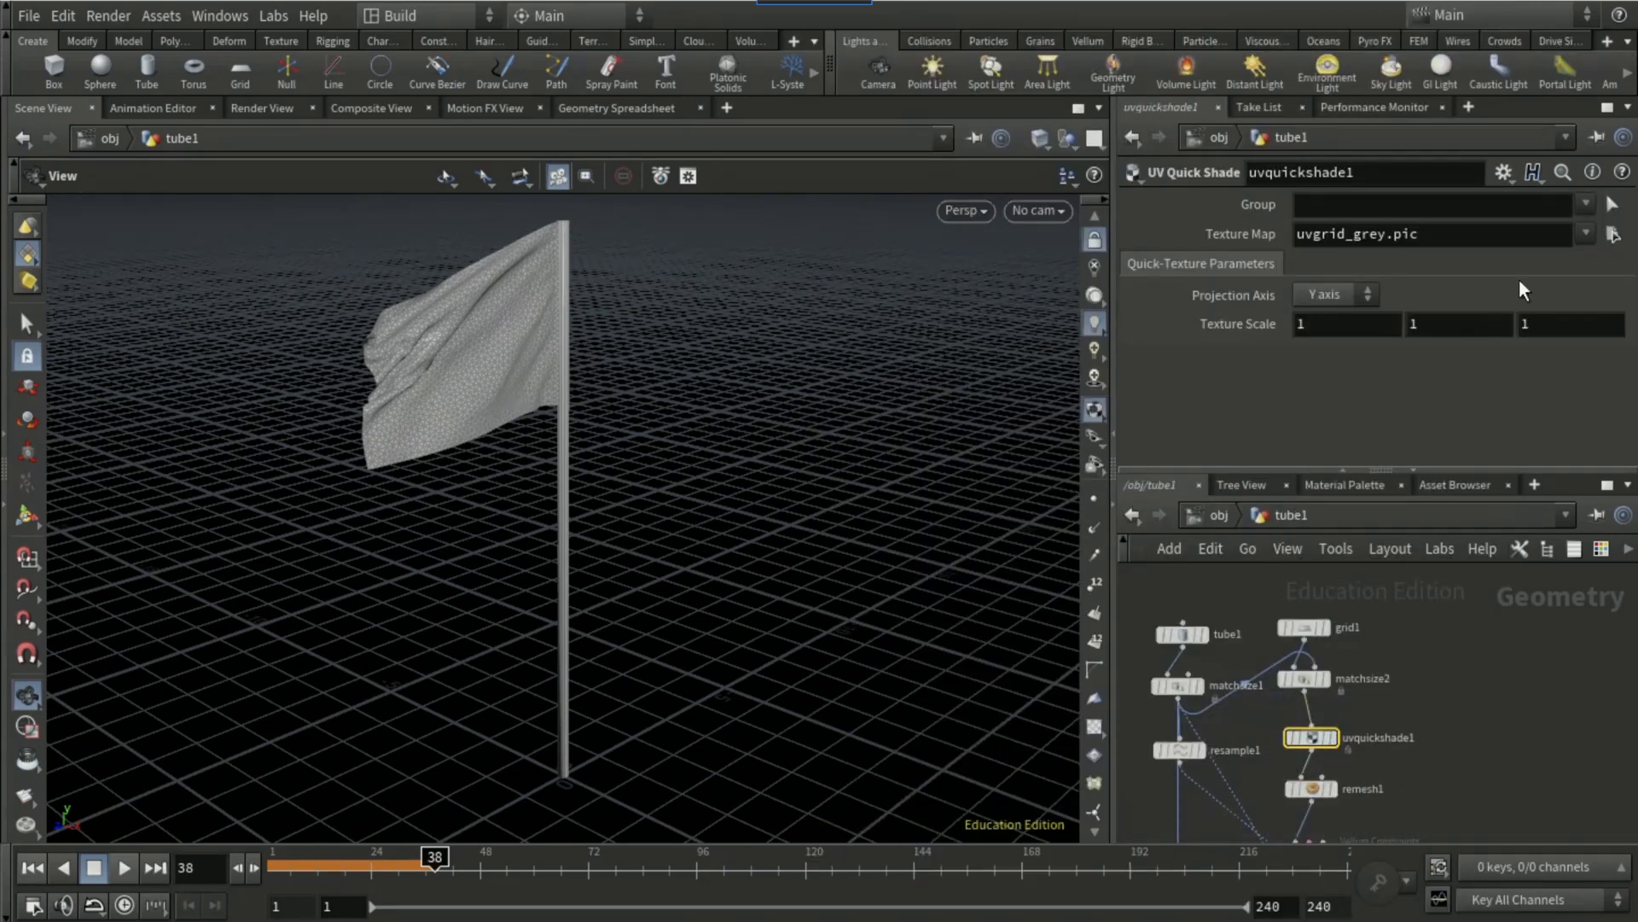
pyautogui.click(1613, 233)
pyautogui.click(1102, 253)
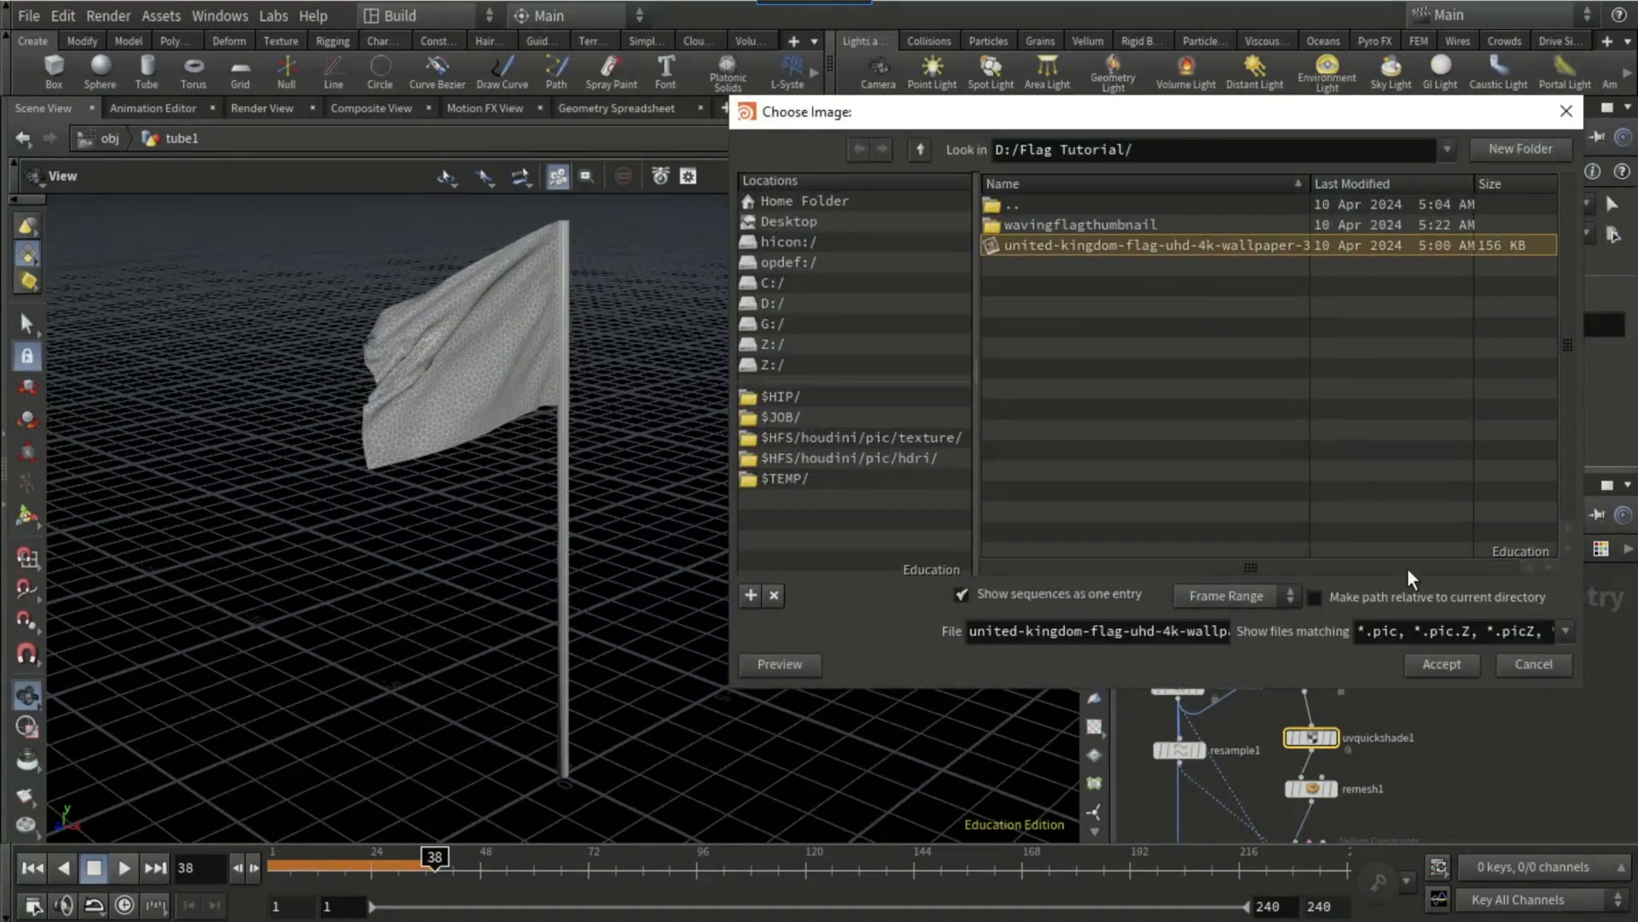
pyautogui.click(1451, 663)
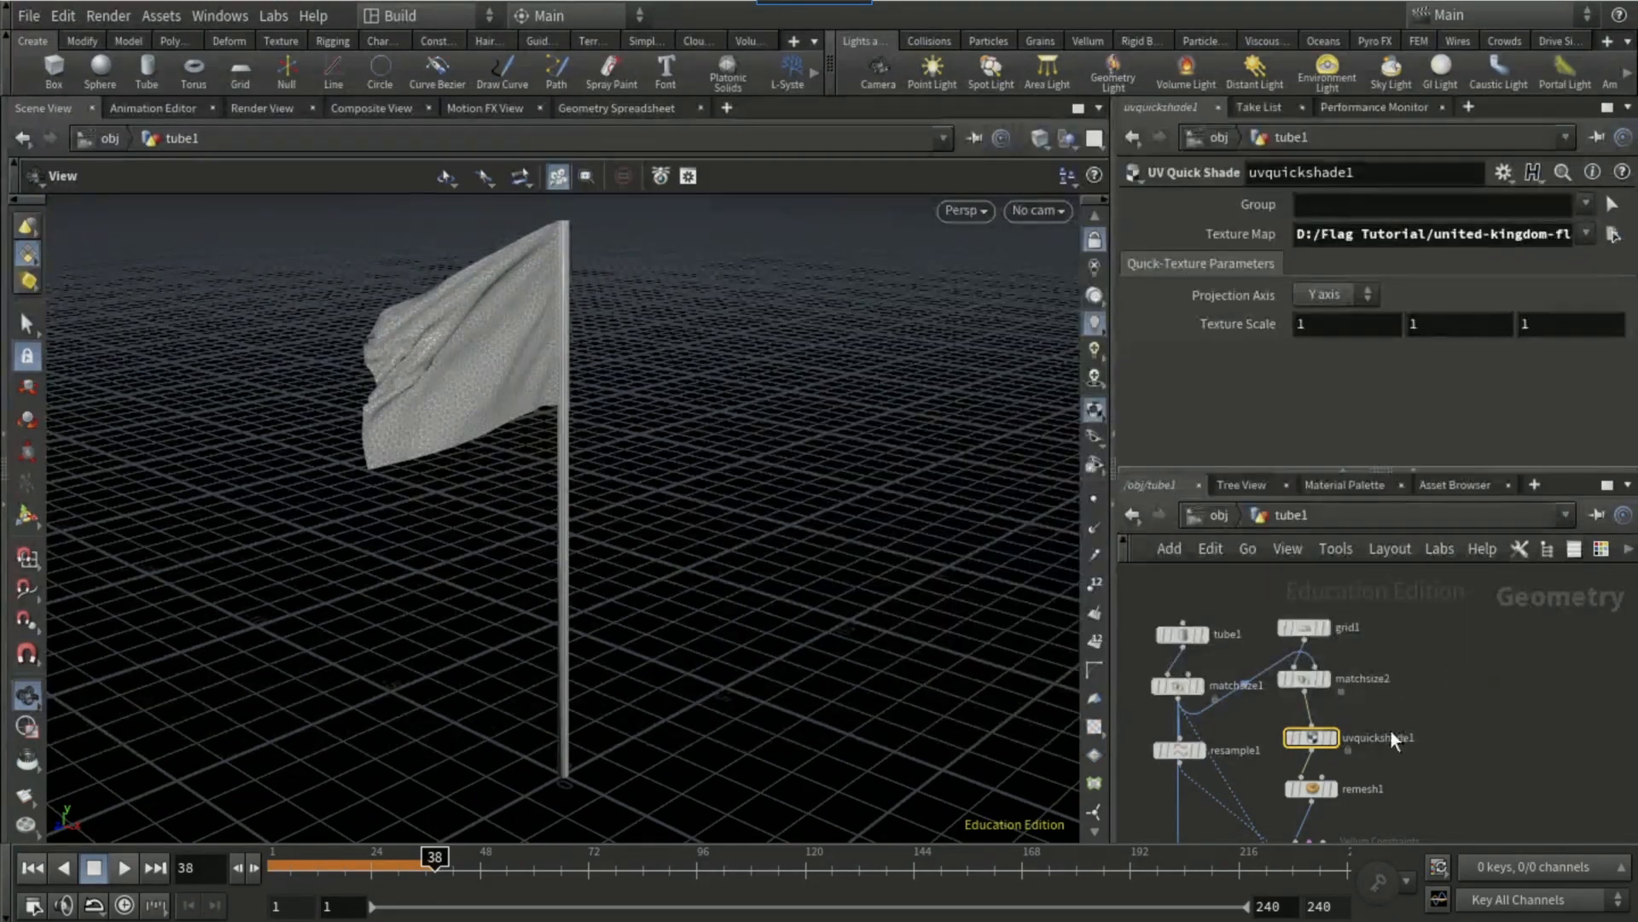
# Step: Rewind to frame 1, set the UV Quick Shade's projection axis to X axis and play the flag simulation
pyautogui.moveTo(1524, 722); pyautogui.dragTo(1519, 384, button='middle')
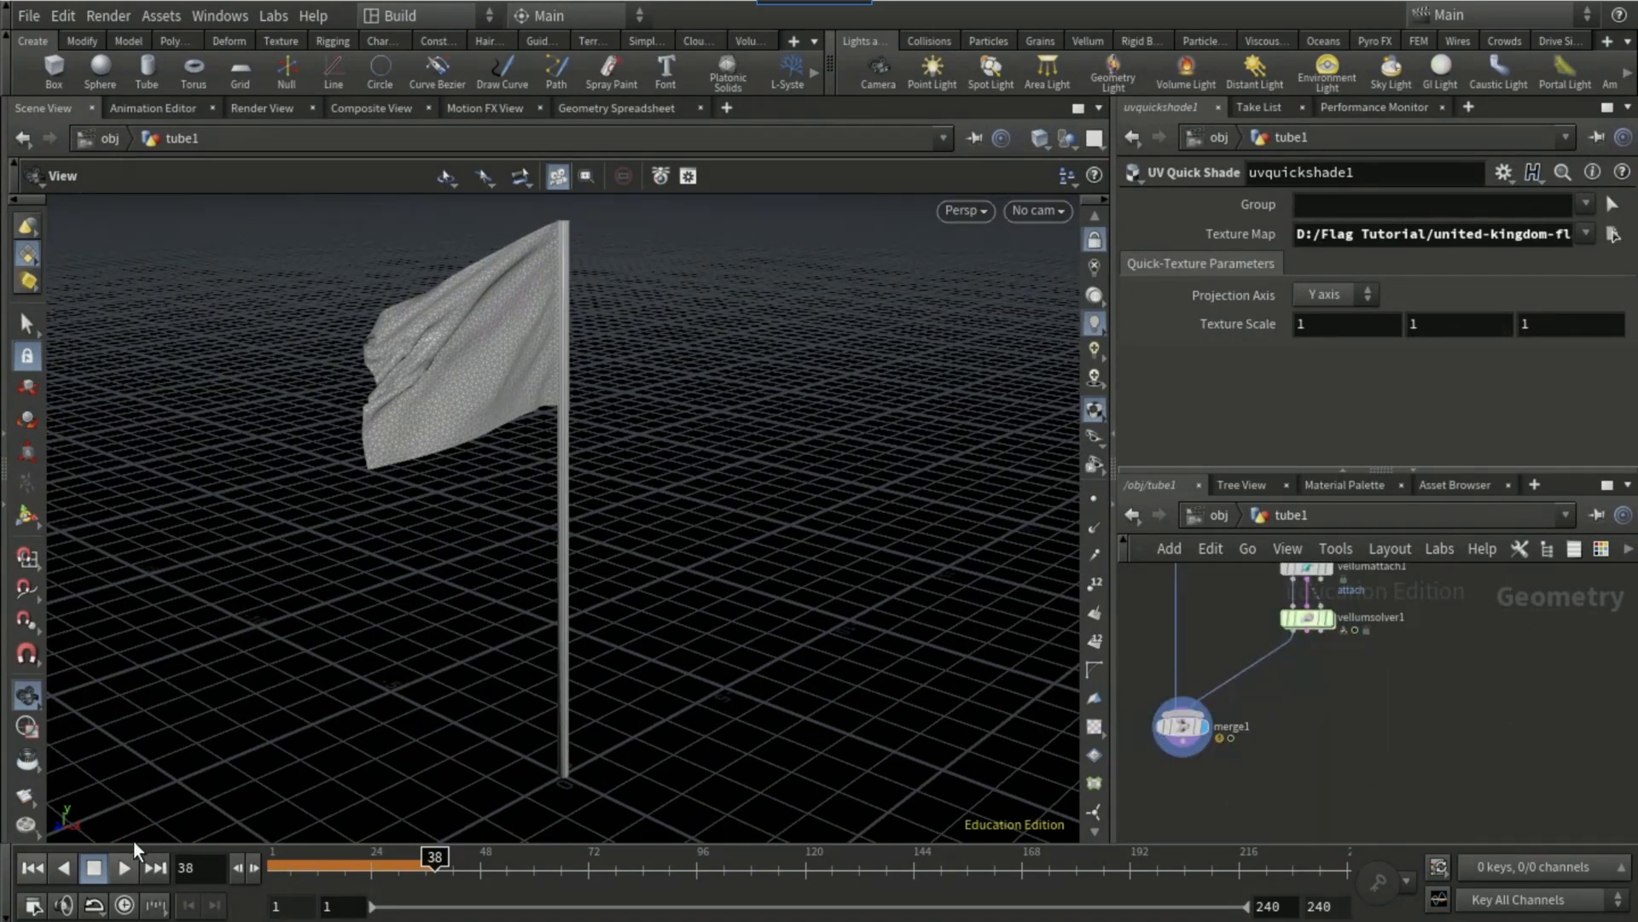
pyautogui.click(32, 869)
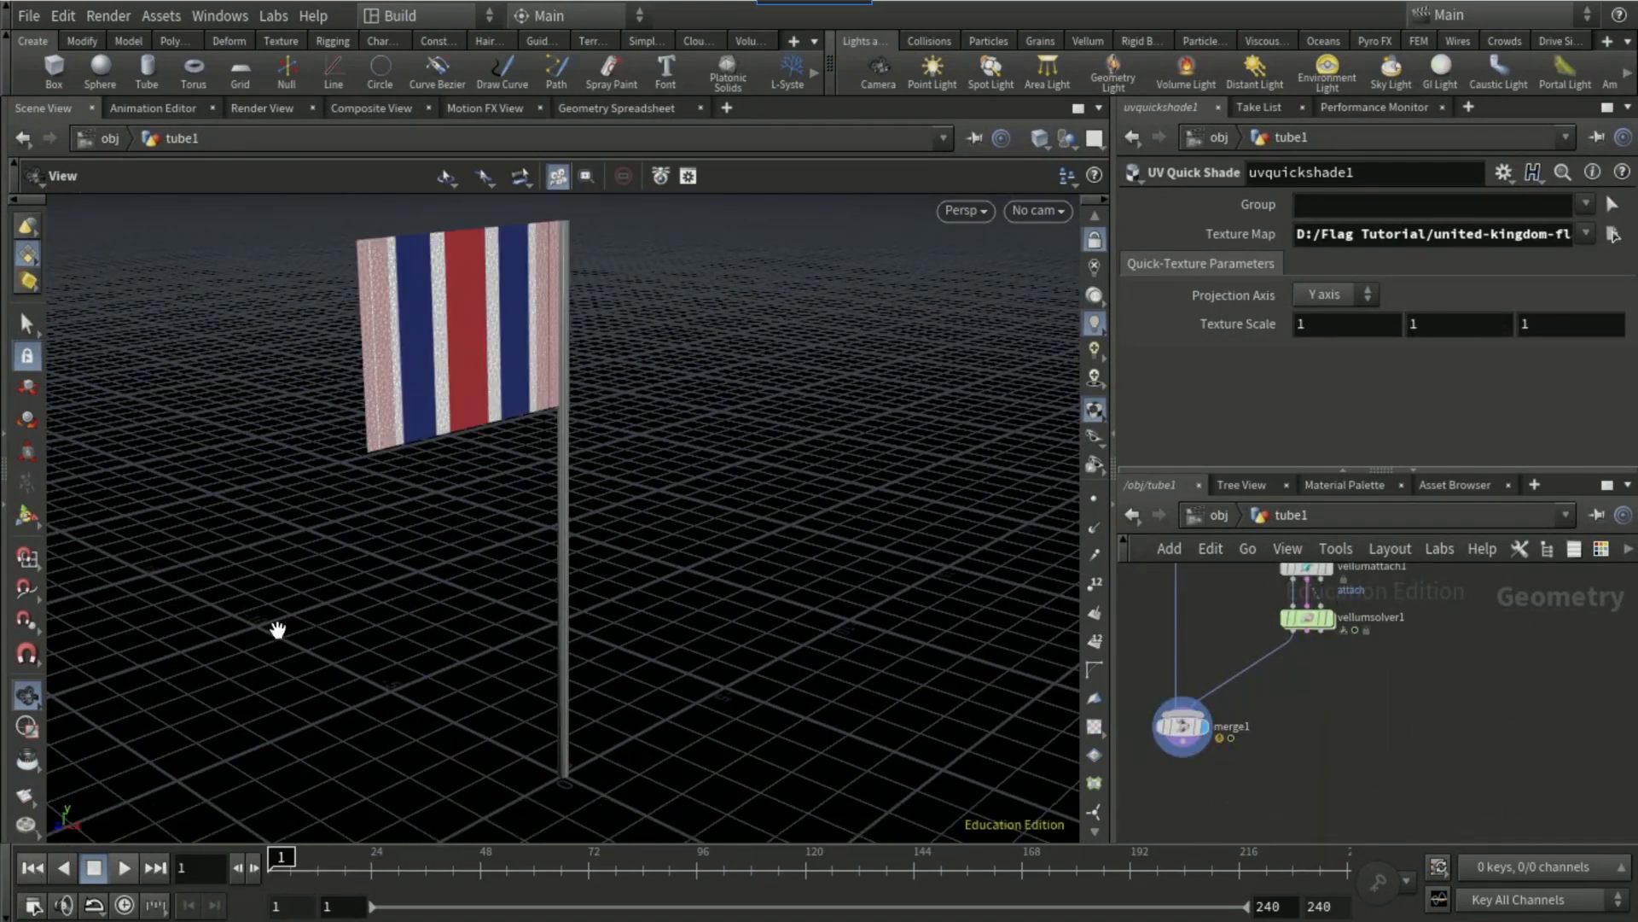
pyautogui.click(1355, 290)
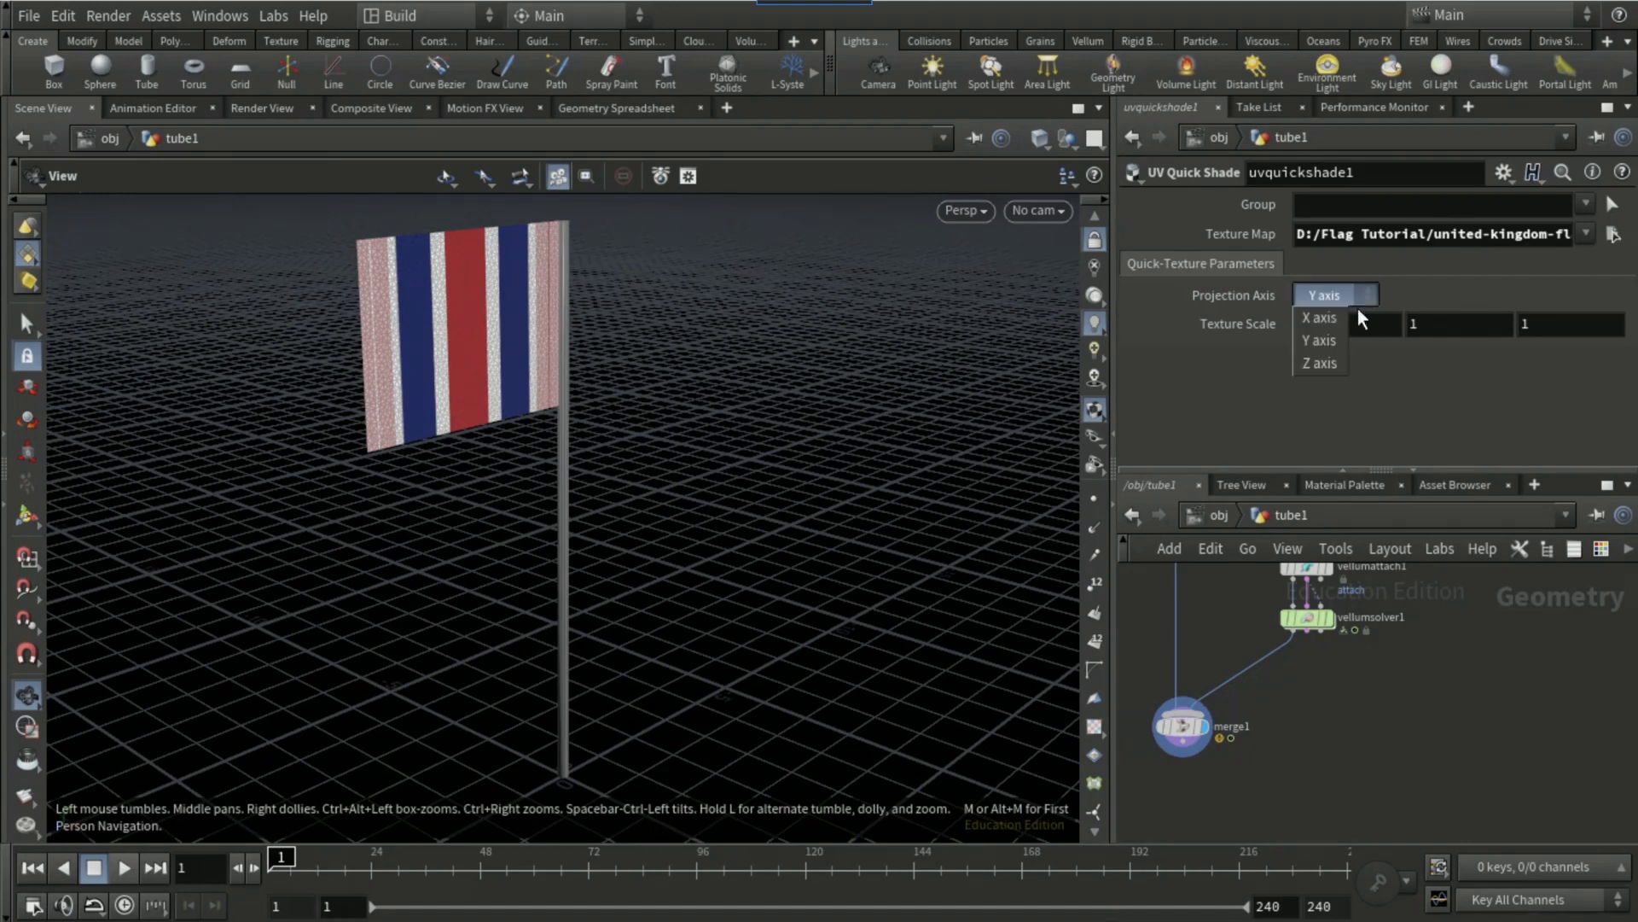
pyautogui.click(1328, 317)
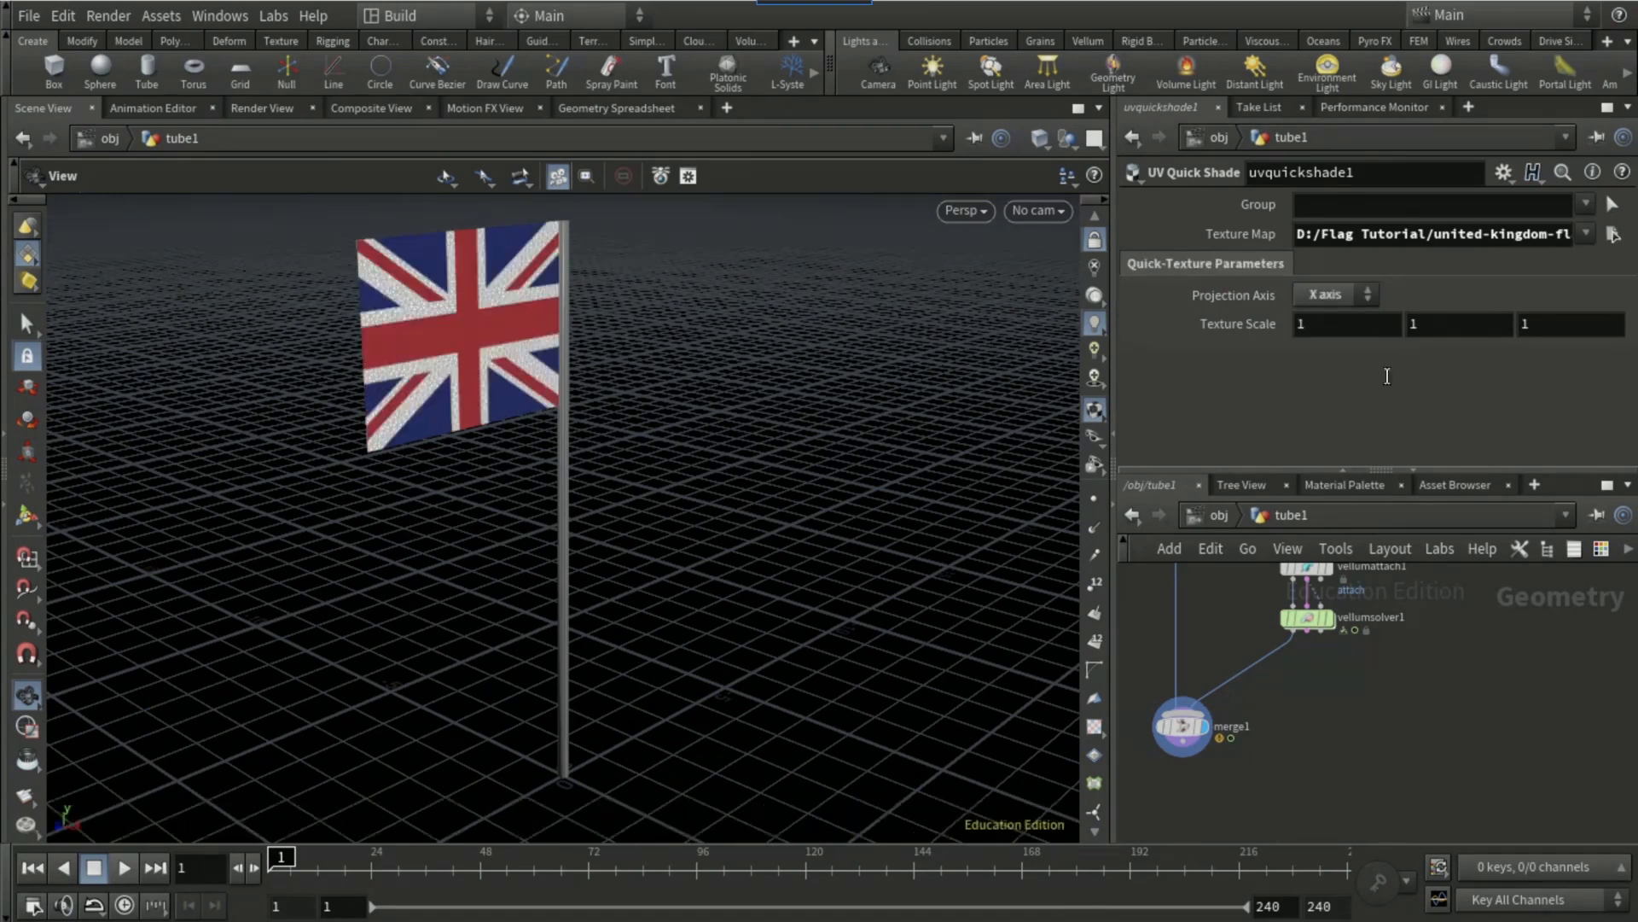
pyautogui.click(118, 869)
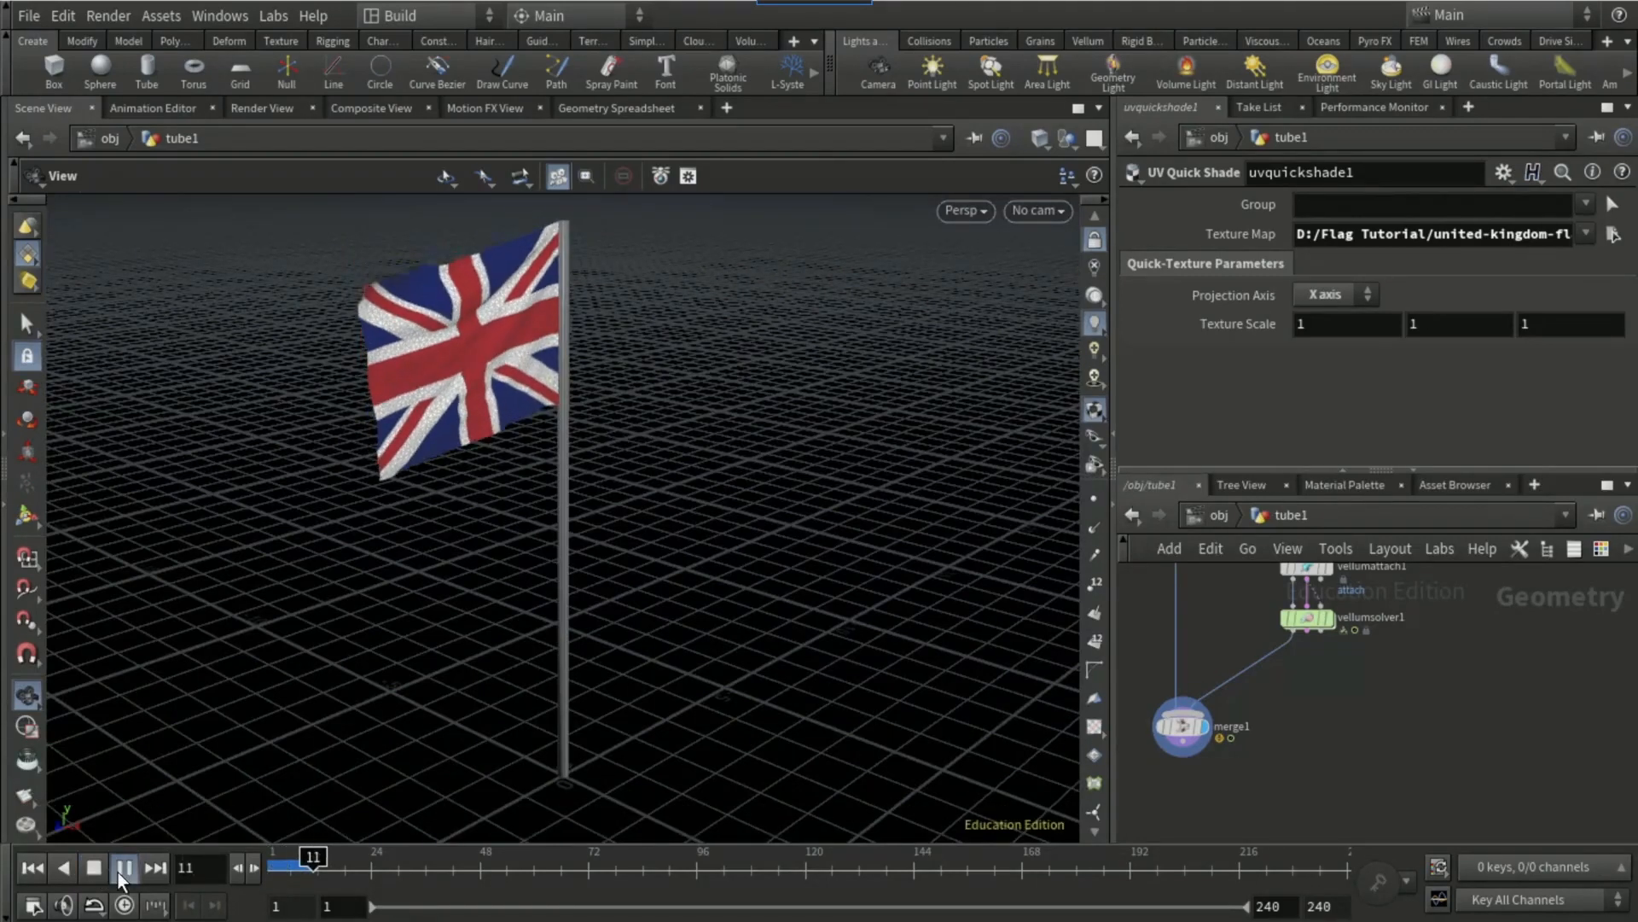